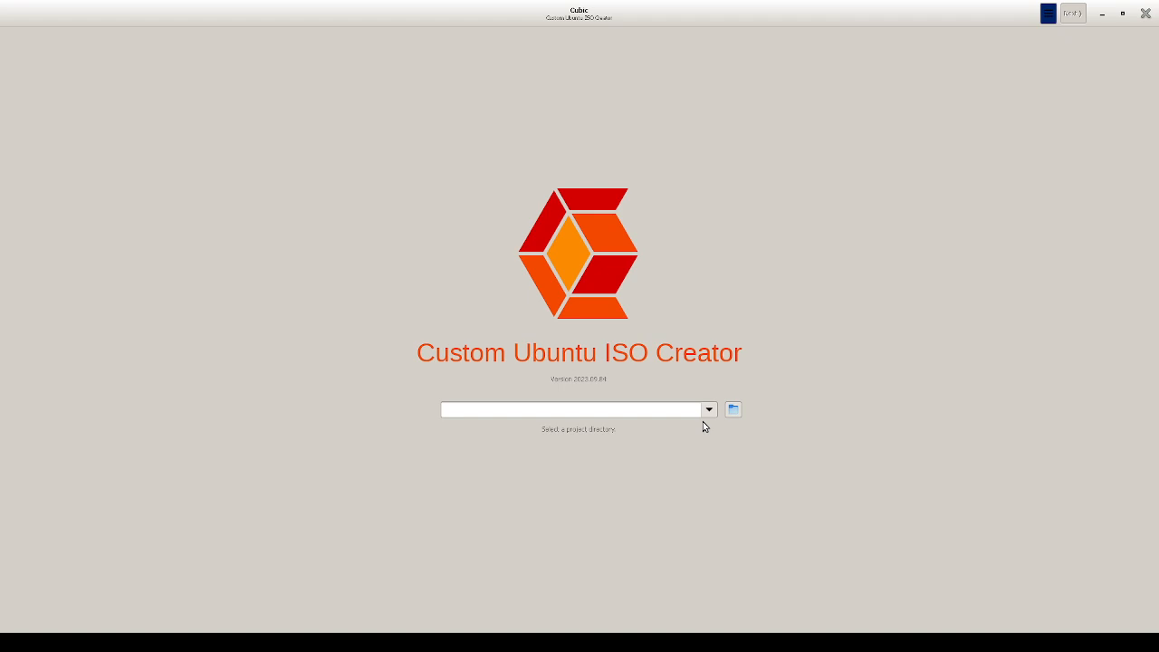
- Choose the "q4os personalise" folder as the directory for a new project and proceed to the disk image settings
{"action": "left_click", "coordinate": [732, 409]}
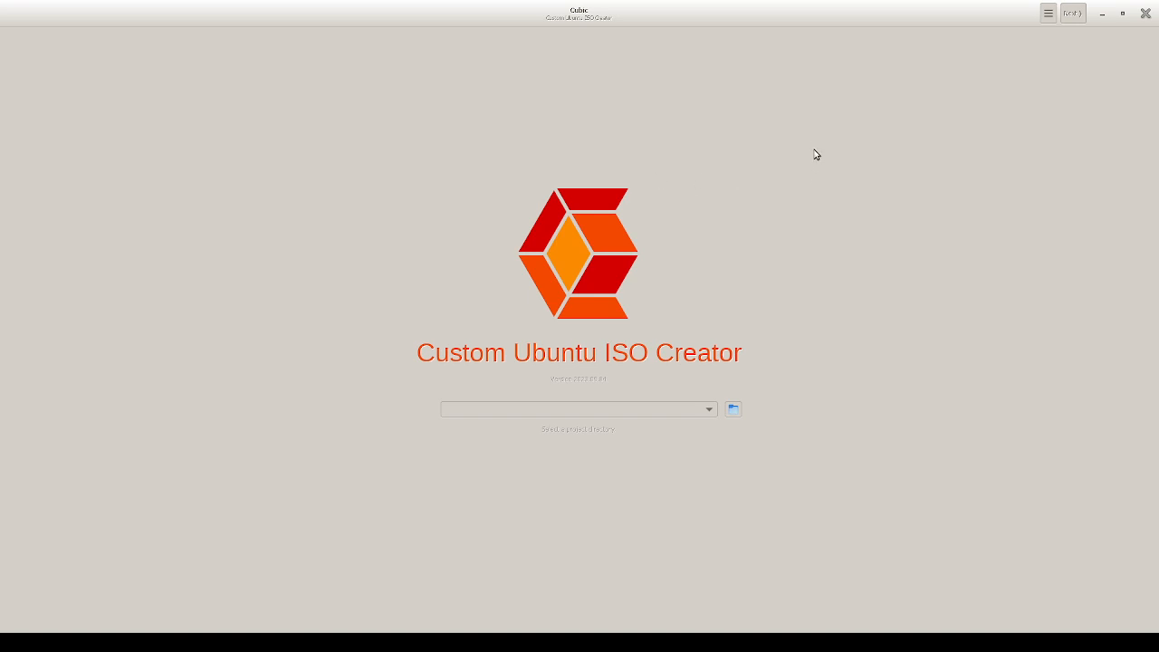
{"action": "left_click", "coordinate": [735, 511]}
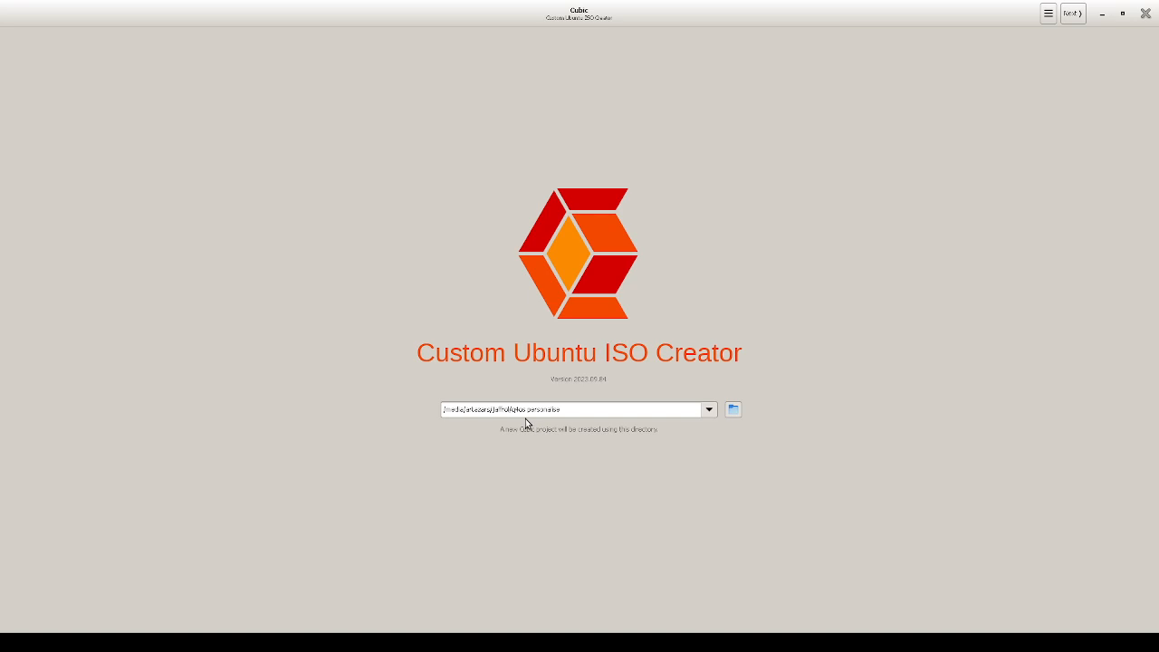
{"action": "left_click", "coordinate": [1075, 13]}
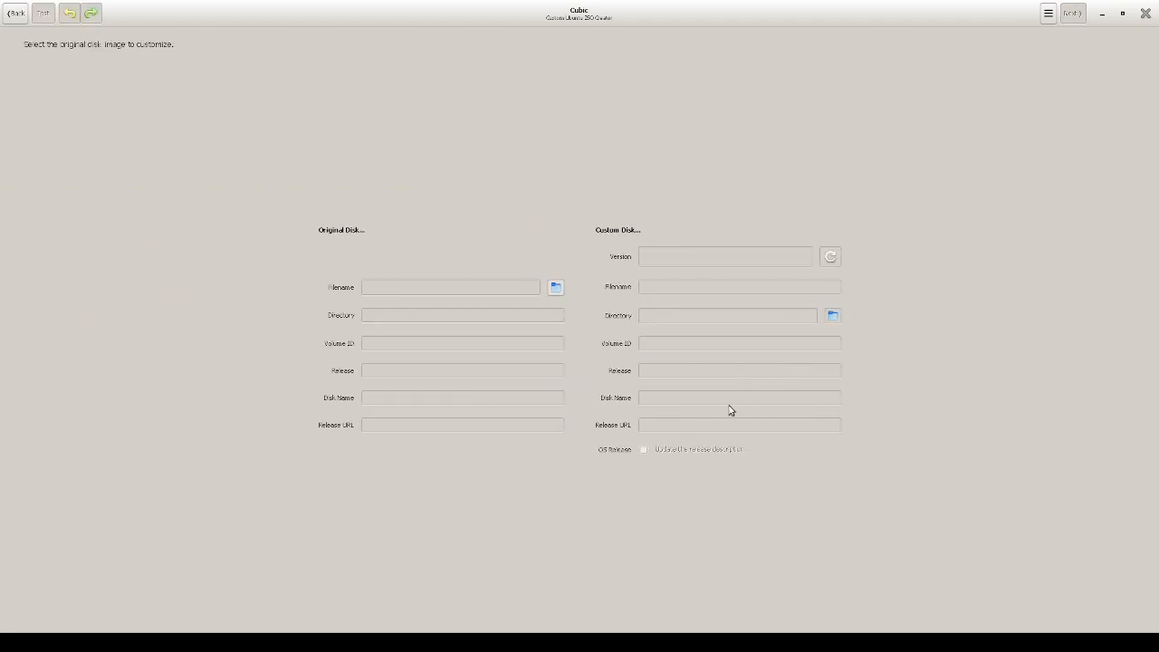
- Try to extract q4os-4.12-x64-instcd.r2.iso as the original disk, with q4os-4.12-x64jaffreu-jojo.iso as the custom disk filename
{"action": "left_click", "coordinate": [548, 289]}
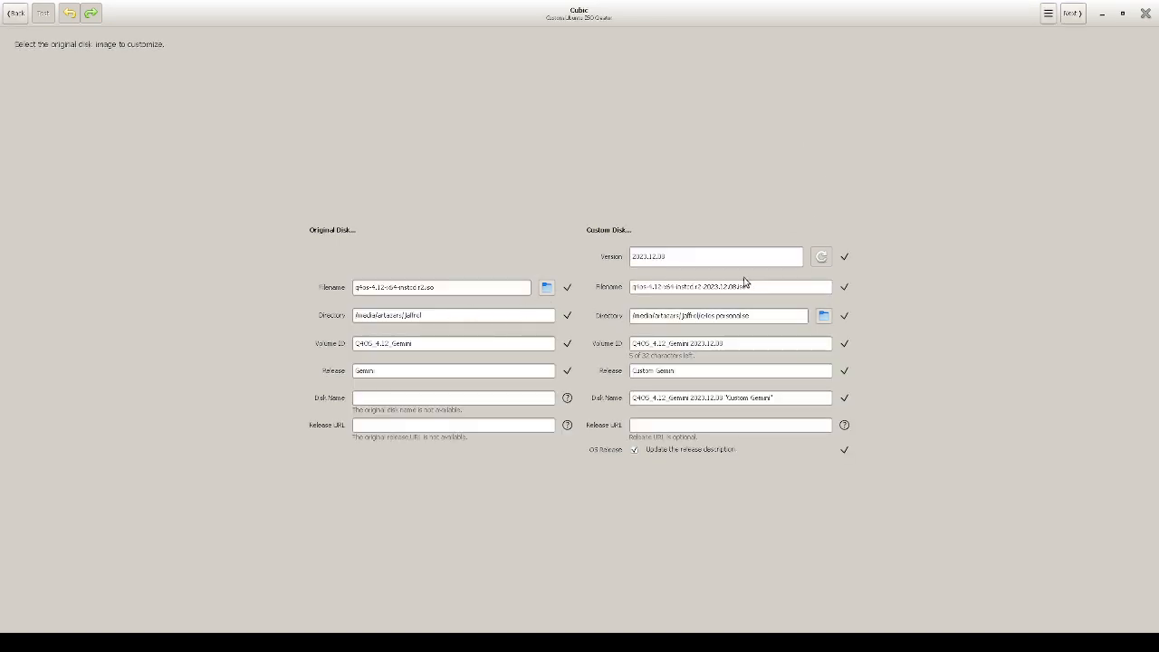
{"action": "left_click_drag", "start_coordinate": [737, 286], "coordinate": [673, 288]}
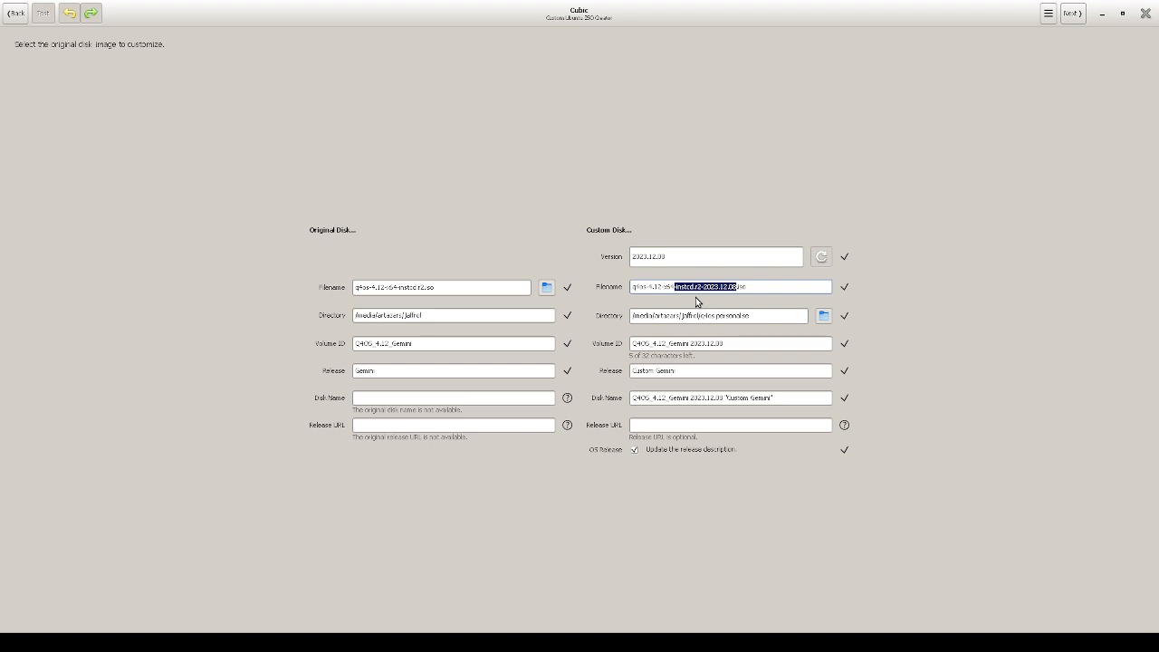
{"action": "type", "text": "paffreu-joj"}
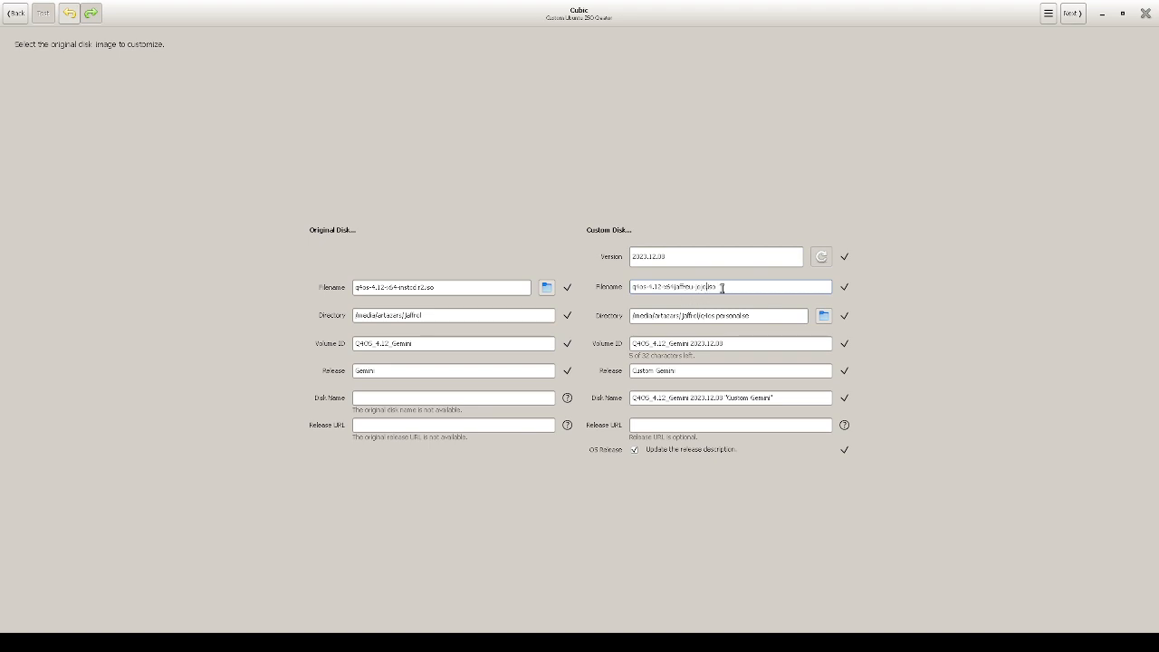
{"action": "left_click", "coordinate": [1072, 15]}
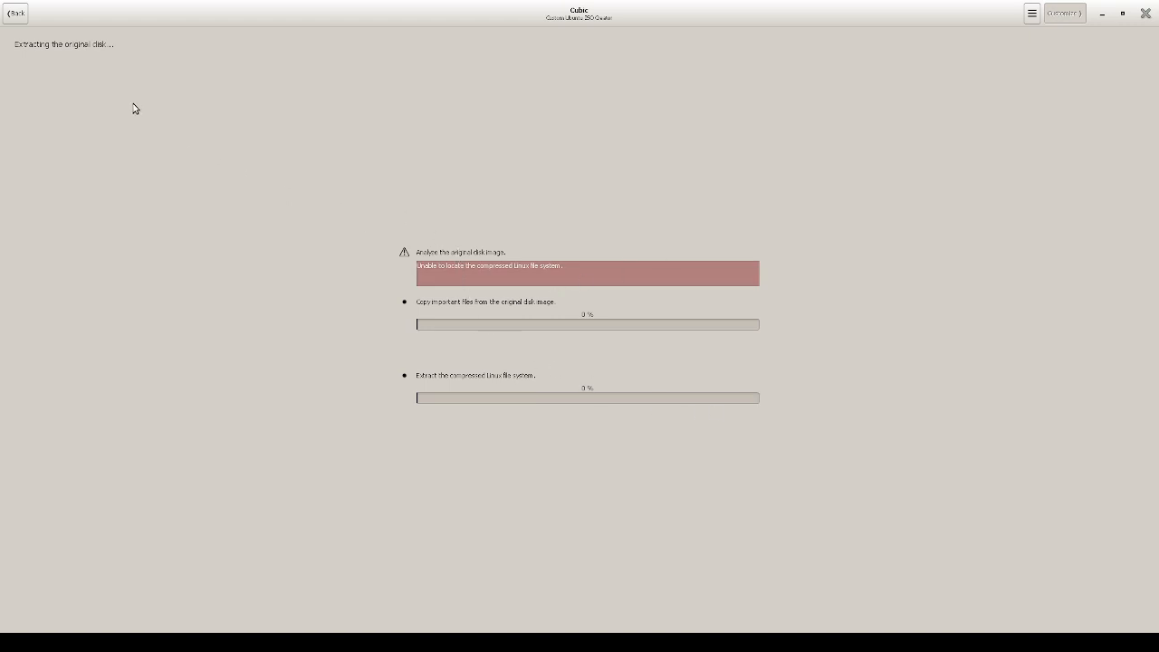
- Return to the disk settings, disable updating the release description, and try the extraction again
{"action": "left_click", "coordinate": [14, 12]}
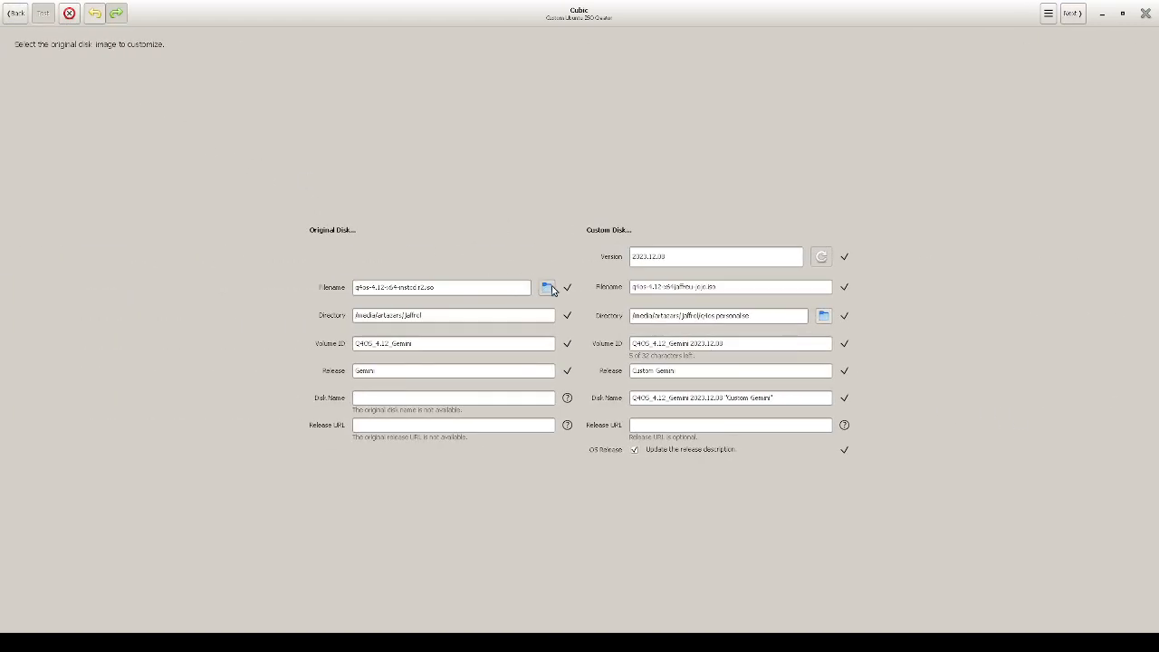
{"action": "left_click", "coordinate": [642, 449]}
{"action": "left_click", "coordinate": [1069, 15]}
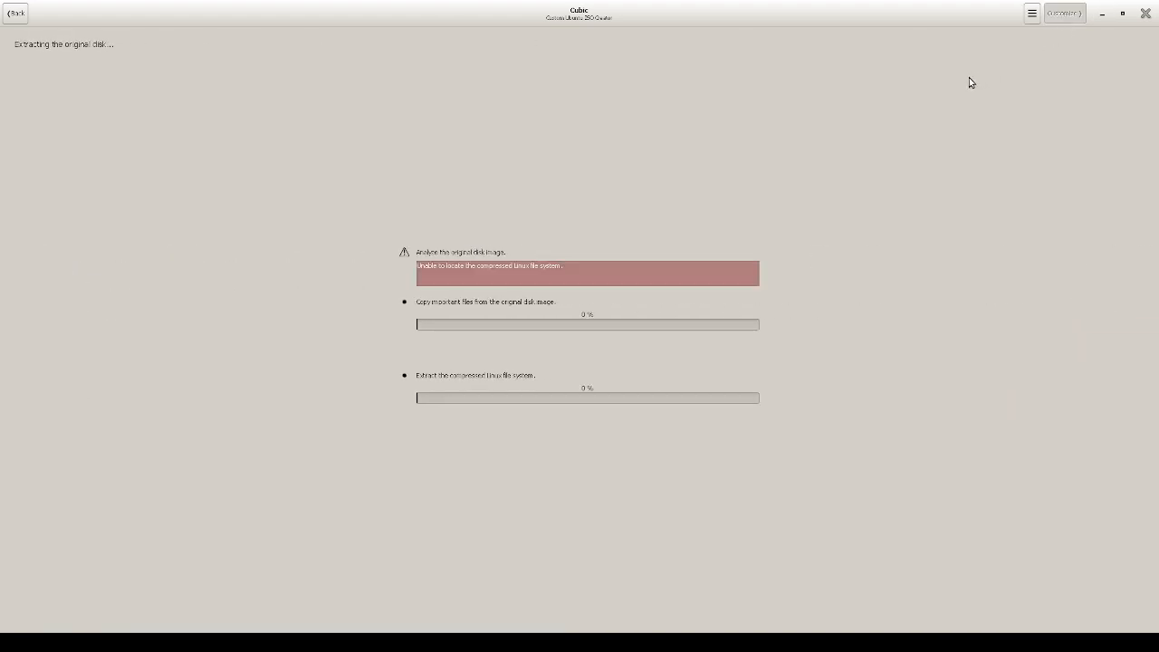
- Go back to the project selection and open the existing project in the "Q4os perso" folder instead
{"action": "left_click", "coordinate": [15, 15]}
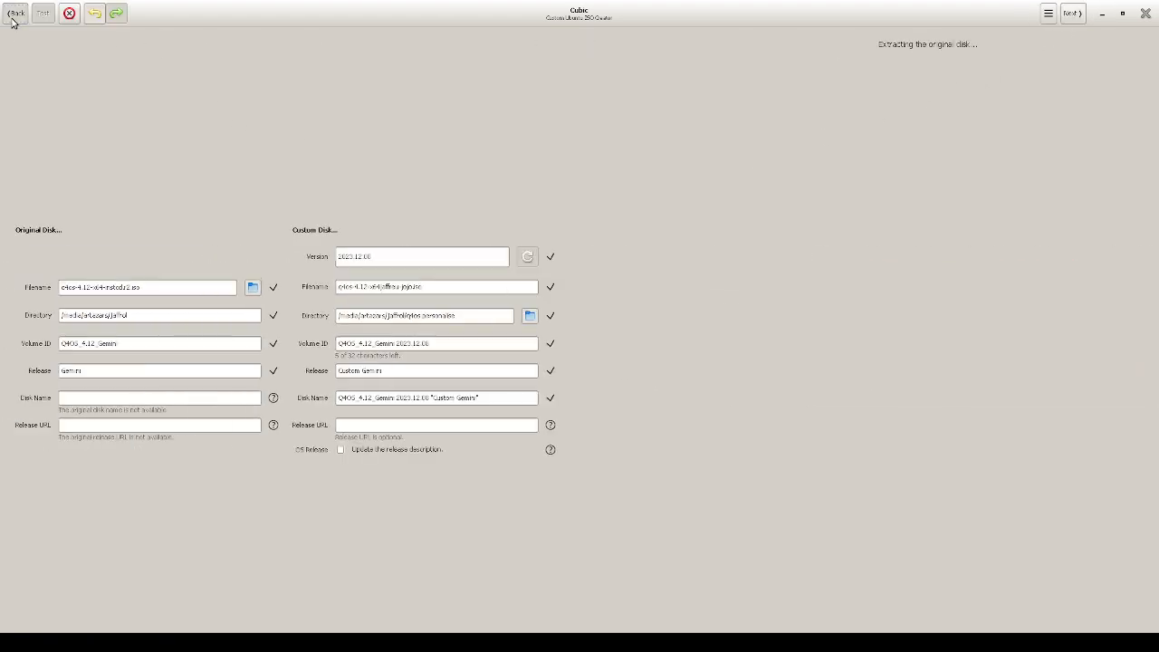
{"action": "left_click", "coordinate": [12, 16]}
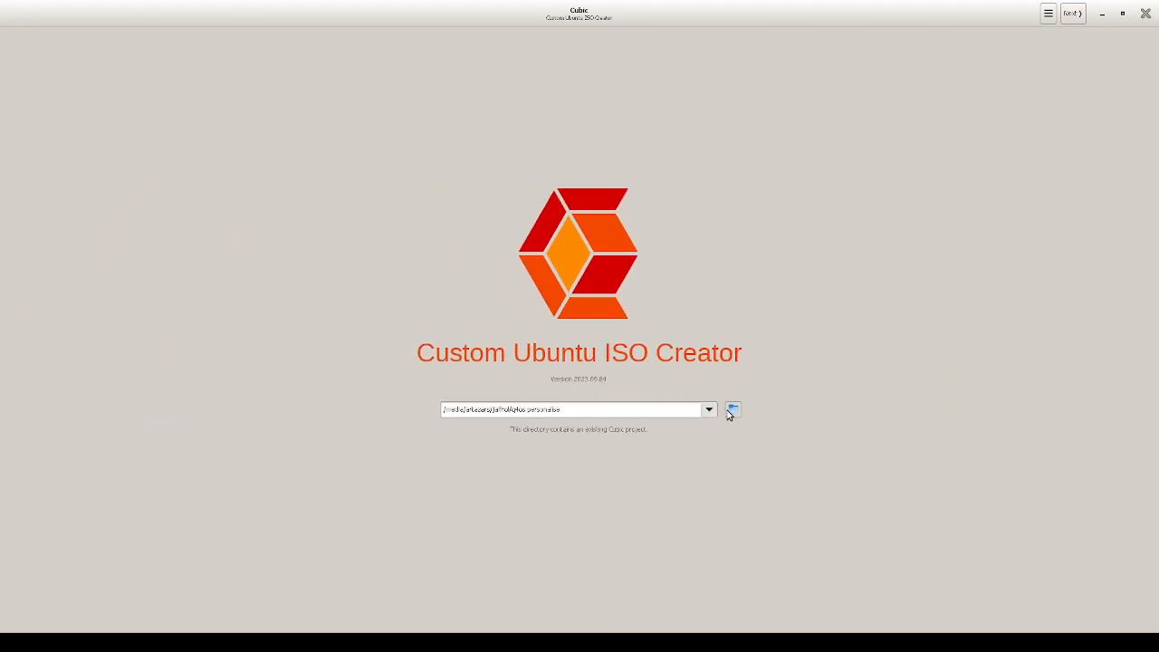
{"action": "left_click", "coordinate": [732, 410]}
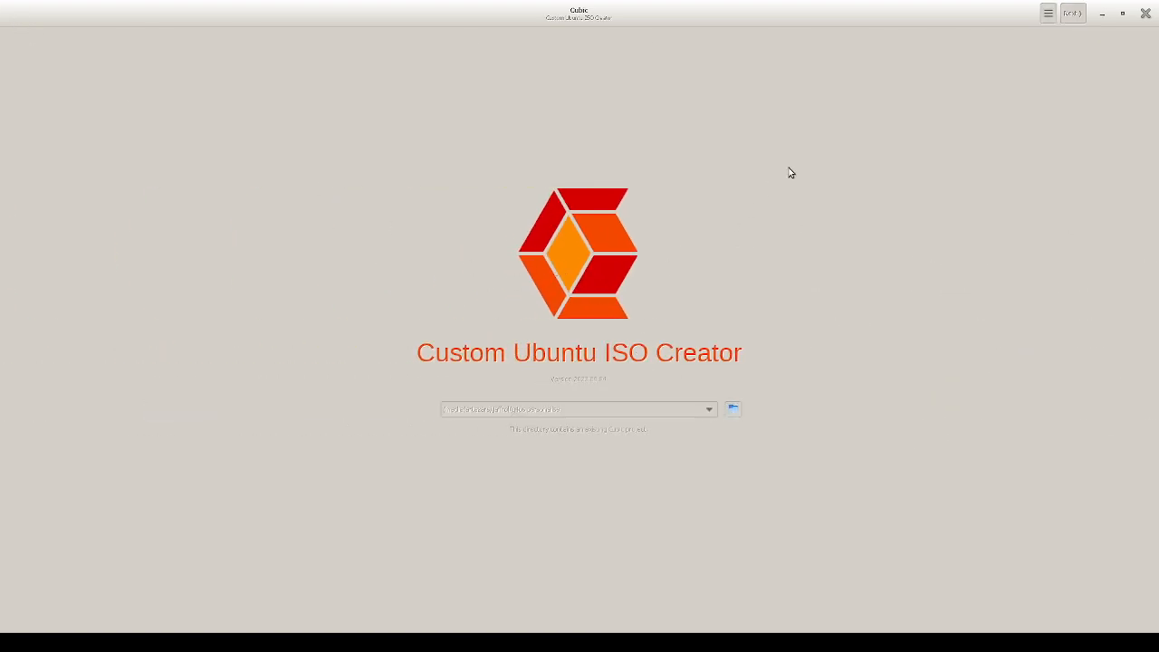
{"action": "left_click", "coordinate": [817, 137]}
{"action": "left_click", "coordinate": [1065, 13]}
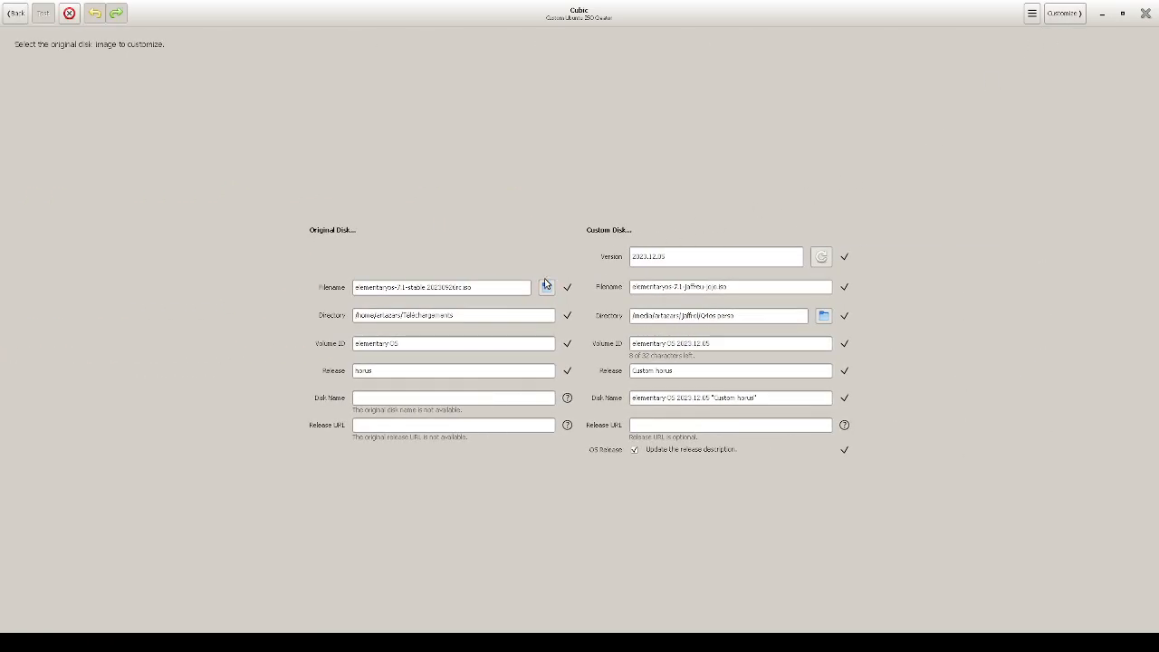
- Try to extract q4os-4.12-x64-instcd.r2.iso in this project after replacing the end of the custom disk filename
{"action": "left_click", "coordinate": [545, 286]}
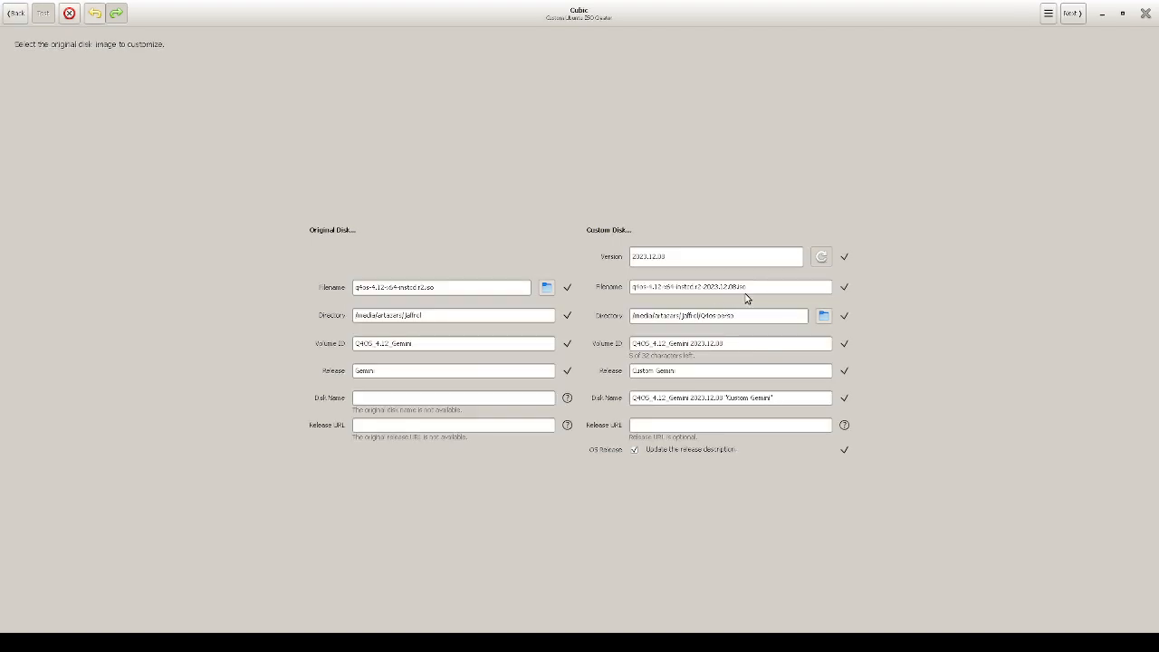
{"action": "left_click_drag", "start_coordinate": [739, 287], "coordinate": [676, 289]}
{"action": "type", "text": "Test"}
{"action": "type", "text": "jap"}
{"action": "left_click", "coordinate": [1072, 17]}
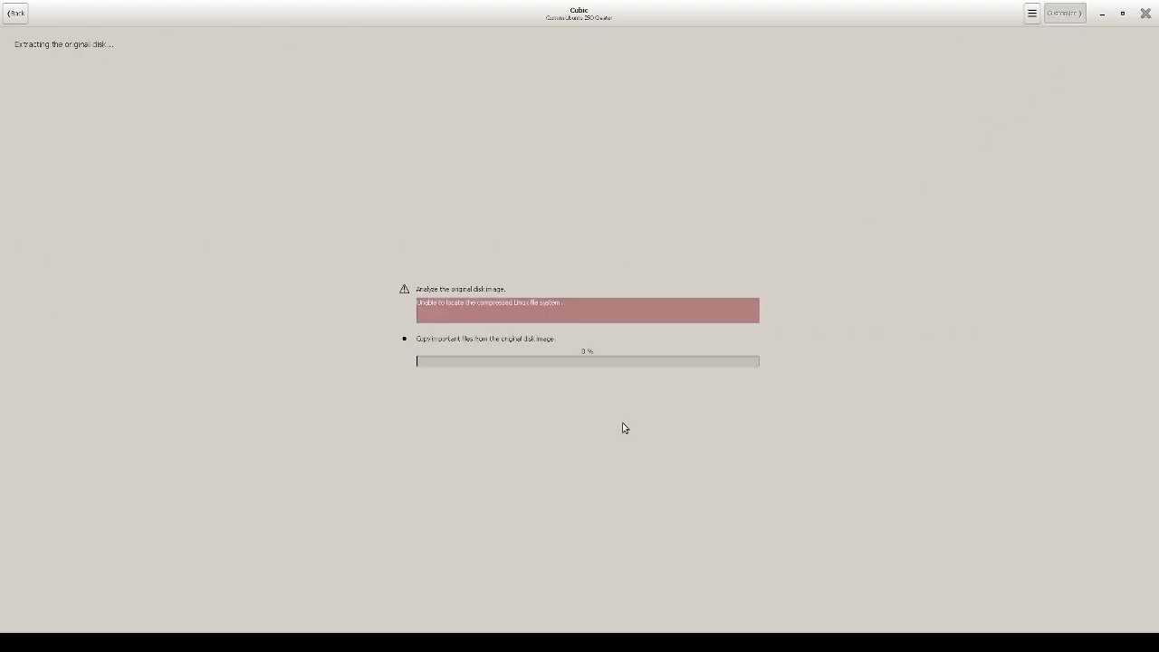
- Return to the project selection and reopen the disk settings of the project in the "q4os personalise" folder
{"action": "left_click", "coordinate": [11, 12]}
{"action": "left_click", "coordinate": [7, 12]}
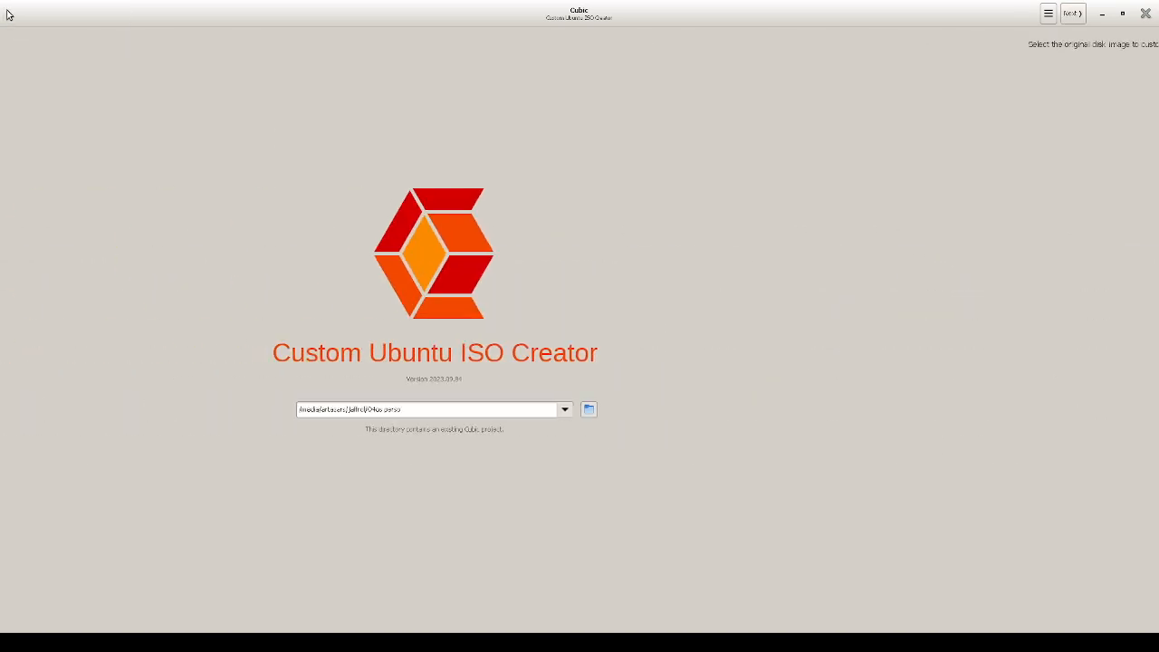
{"action": "left_click", "coordinate": [737, 413]}
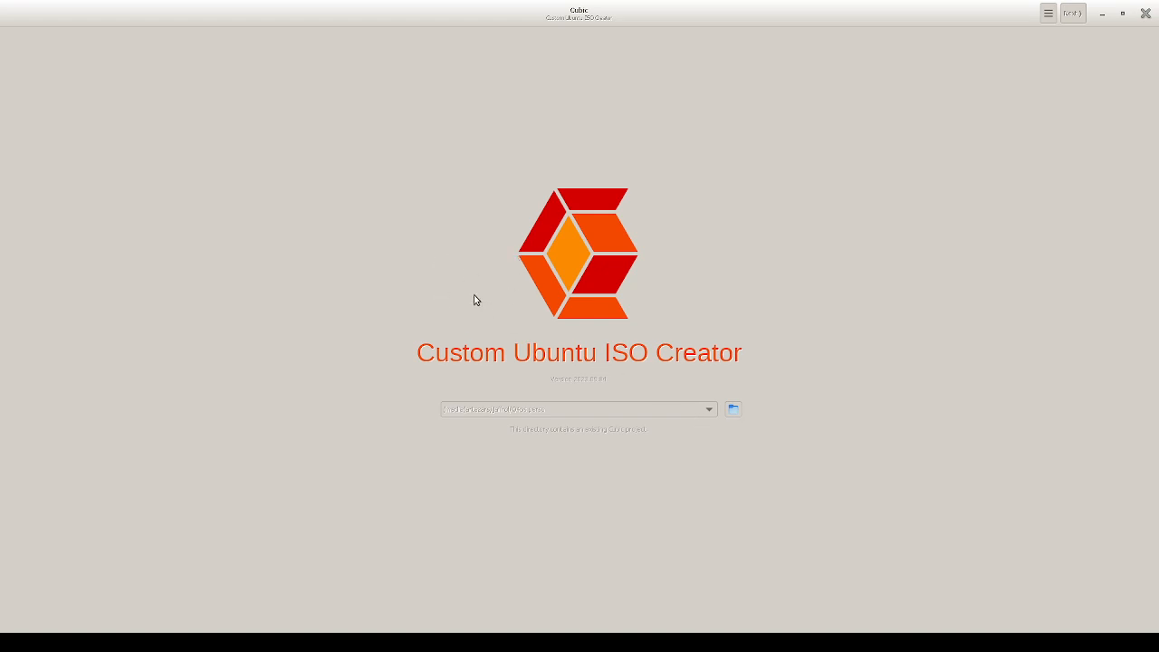
{"action": "left_click", "coordinate": [798, 137]}
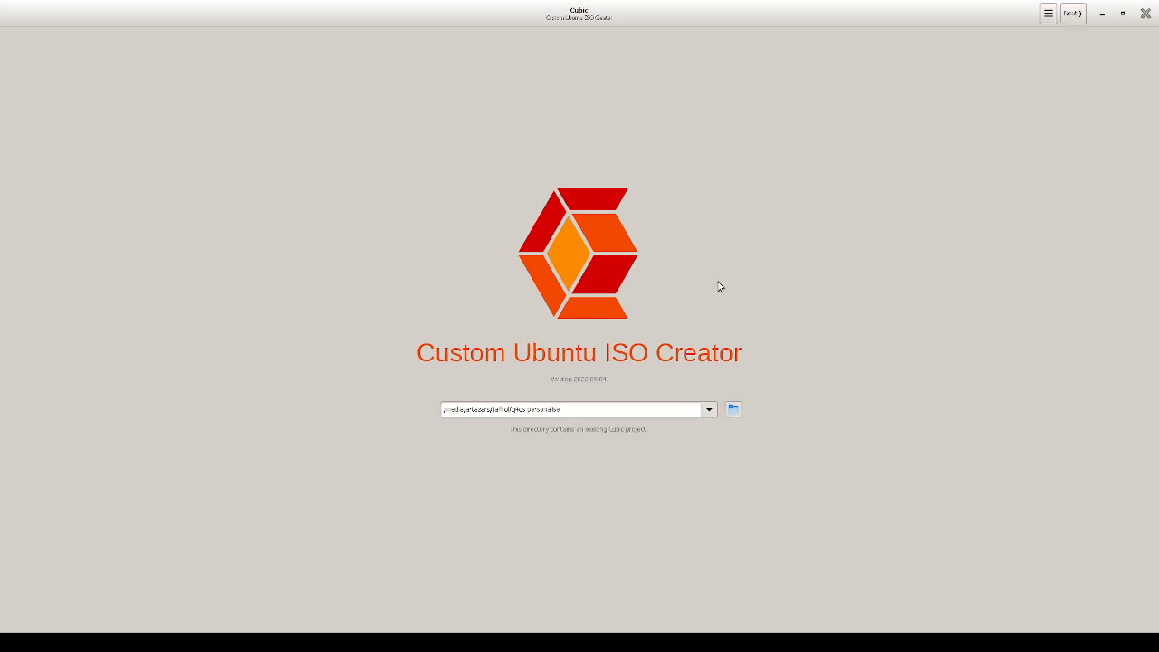
{"action": "left_click", "coordinate": [734, 408]}
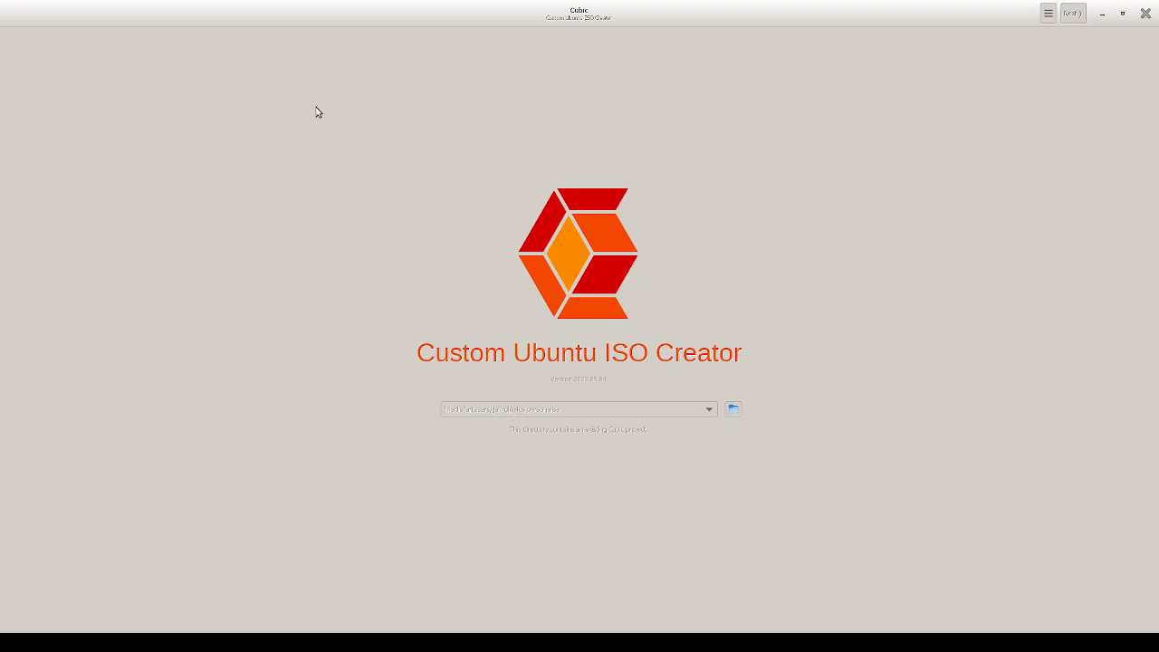
{"action": "left_click", "coordinate": [1071, 14]}
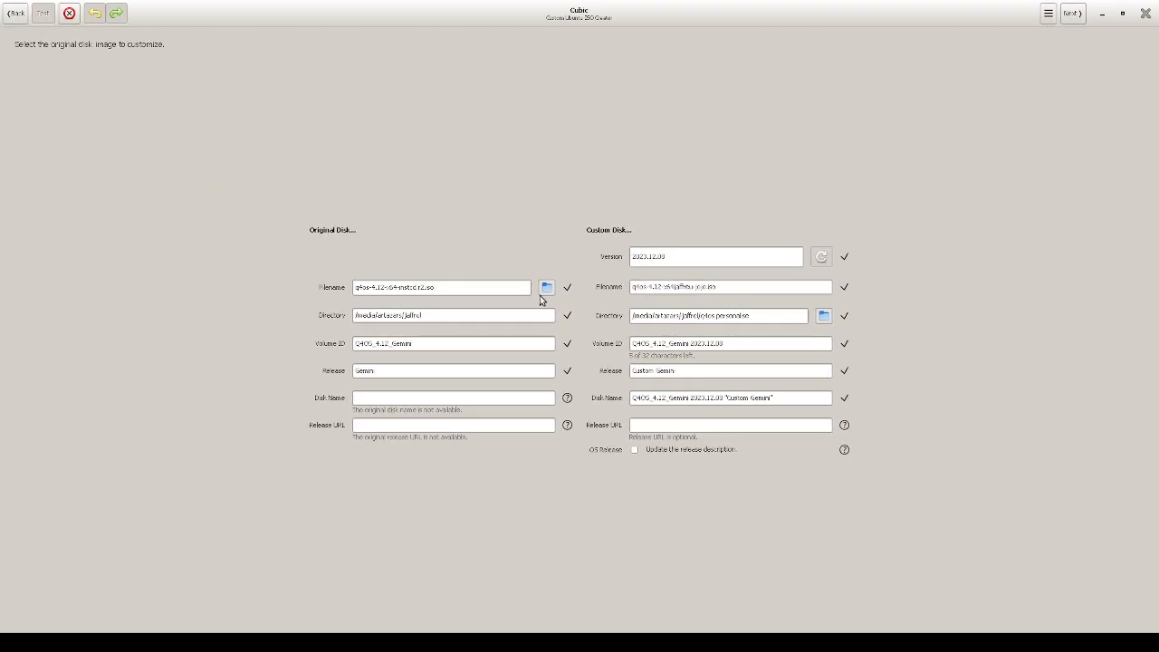
- Select q4os-4.12-x64-tde.r3.iso as the original disk, put Install-live and jaffrol.jojo in the custom filename, and extract the image
{"action": "left_click", "coordinate": [546, 293]}
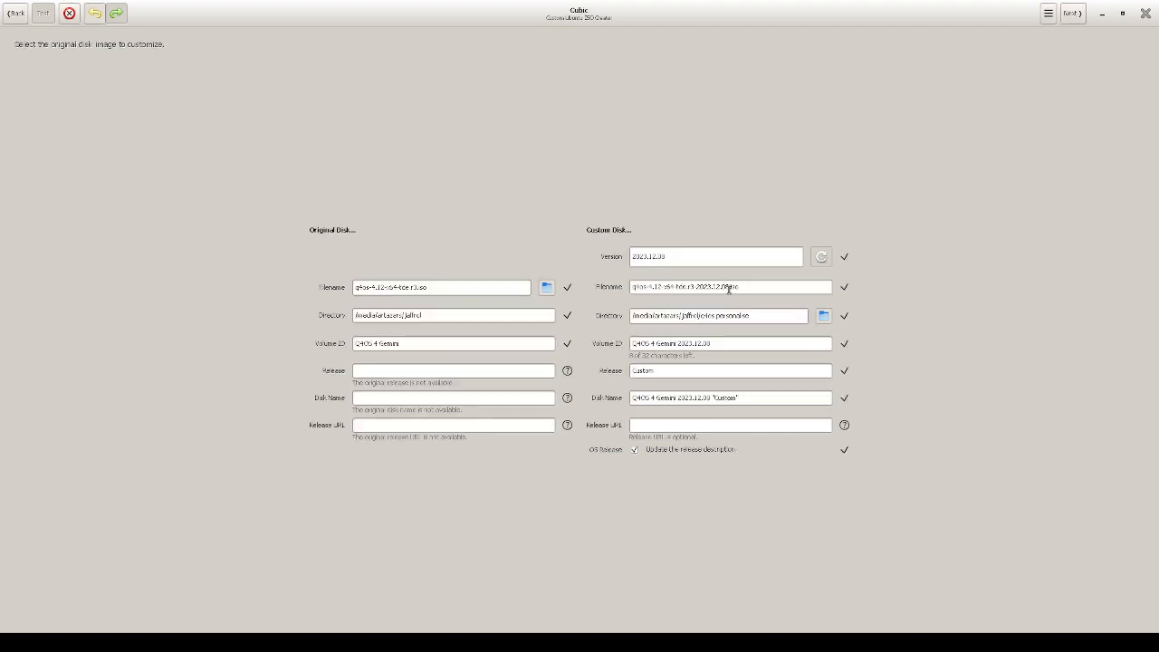
{"action": "left_click_drag", "start_coordinate": [726, 286], "coordinate": [665, 286]}
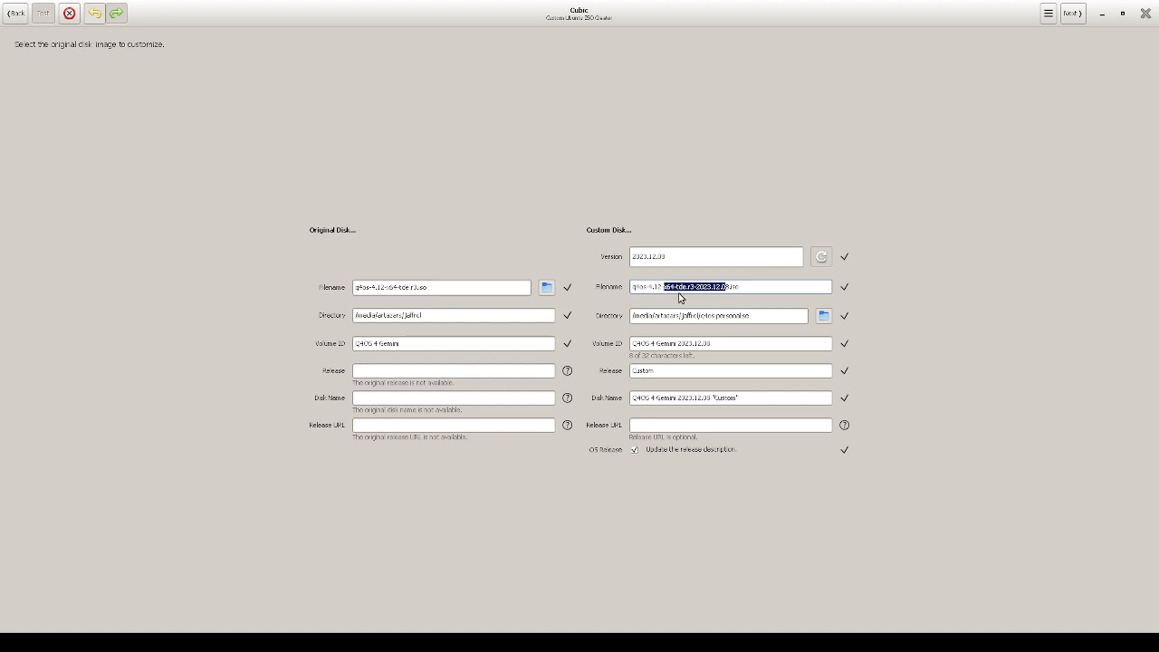
{"action": "type", "text": "Install-live"}
{"action": "key", "text": "BackSpace"}
{"action": "type", "text": ".jaffrol.jojo"}
{"action": "left_click", "coordinate": [1075, 14]}
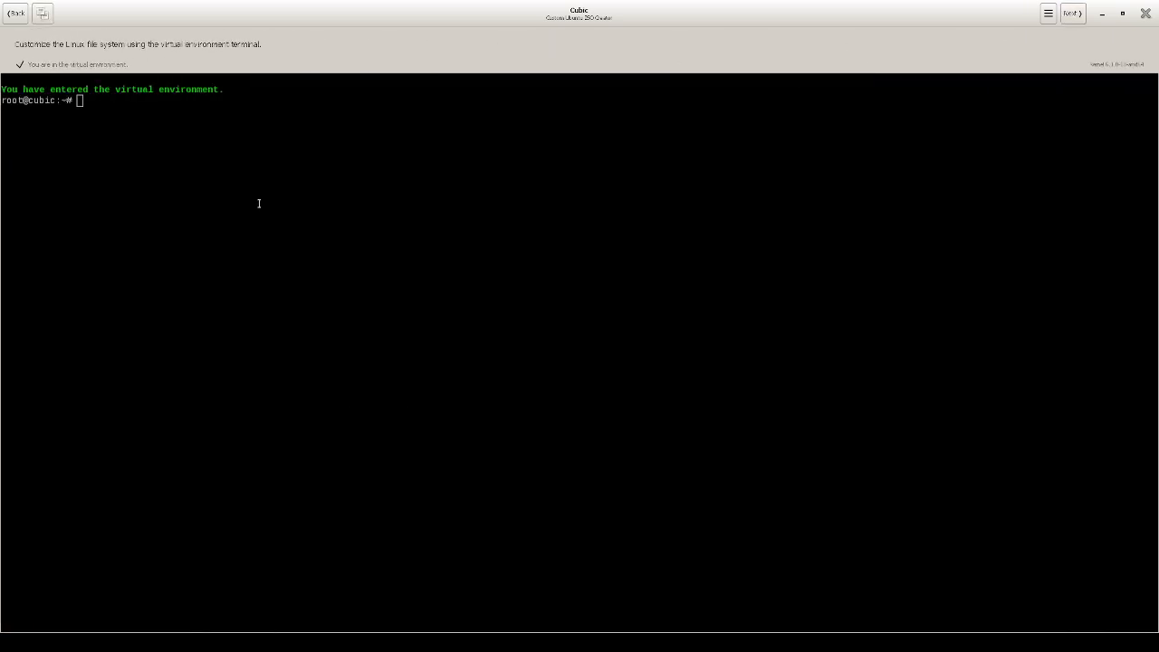
- Run "apt update & upgrade" in the virtual environment terminal
{"action": "left_click", "coordinate": [104, 107]}
{"action": "type", "text": "apt update & upgrade"}
{"action": "key", "text": "Return"}
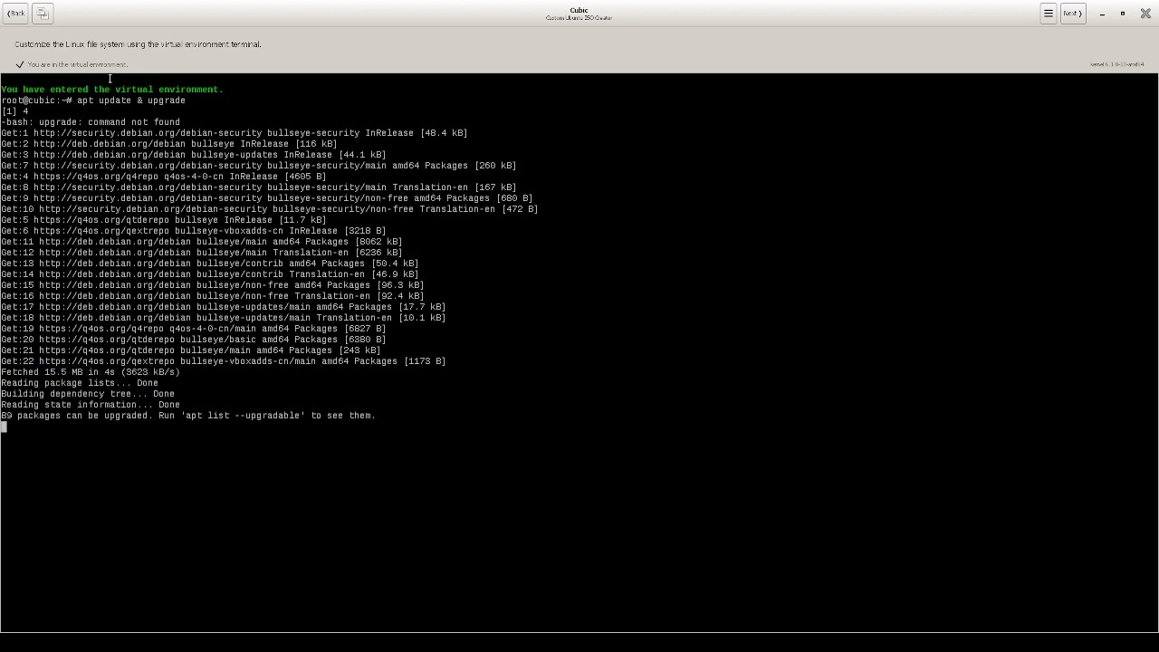
- Reduce the previous command to "apt upgrade", run it, and accept the package upgrades
{"action": "key", "text": "Up"}
{"action": "key", "text": "Left"}
{"action": "key", "text": "Left"}
{"action": "key", "text": "Left"}
{"action": "key", "text": "Left"}
{"action": "key", "text": "Left"}
{"action": "key", "text": "Left"}
{"action": "key", "text": "Left"}
{"action": "key", "text": "Left"}
{"action": "key", "text": "BackSpace"}
{"action": "key", "text": "BackSpace"}
{"action": "key", "text": "BackSpace"}
{"action": "key", "text": "BackSpace"}
{"action": "key", "text": "BackSpace"}
{"action": "key", "text": "BackSpace"}
{"action": "key", "text": "BackSpace"}
{"action": "key", "text": "BackSpace"}
{"action": "key", "text": "Return"}
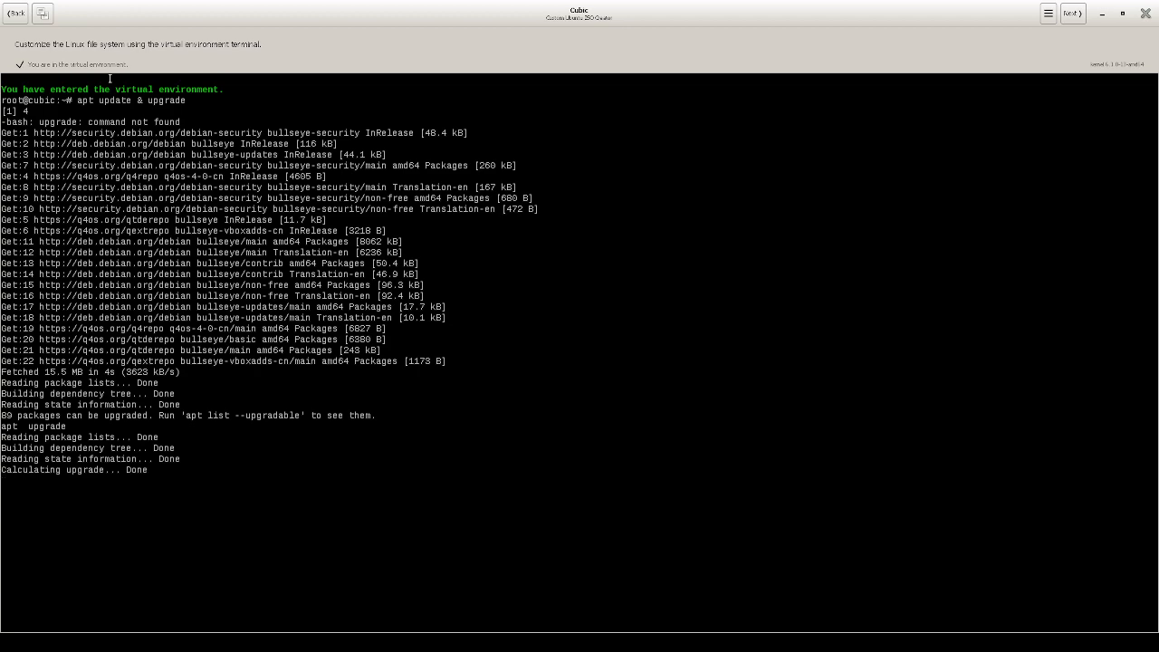
{"action": "type", "text": "y"}
{"action": "key", "text": "Return"}
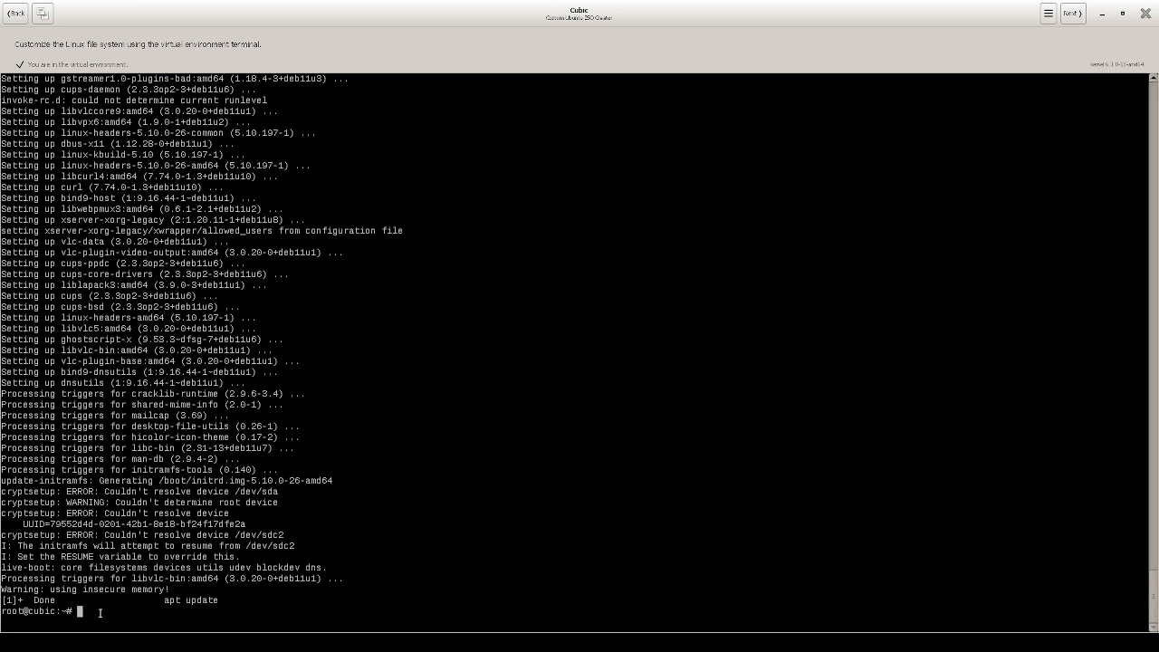
- Refresh the package lists again with "apt update"
{"action": "type", "text": "pt up"}
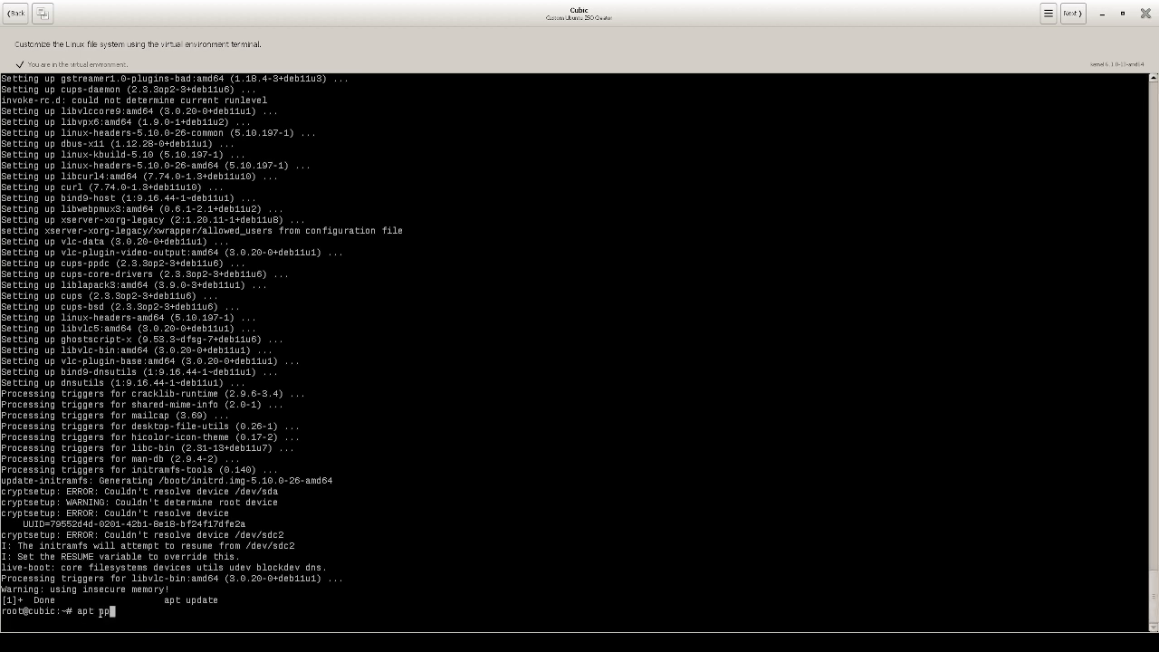
{"action": "type", "text": "date"}
{"action": "key", "text": "Return"}
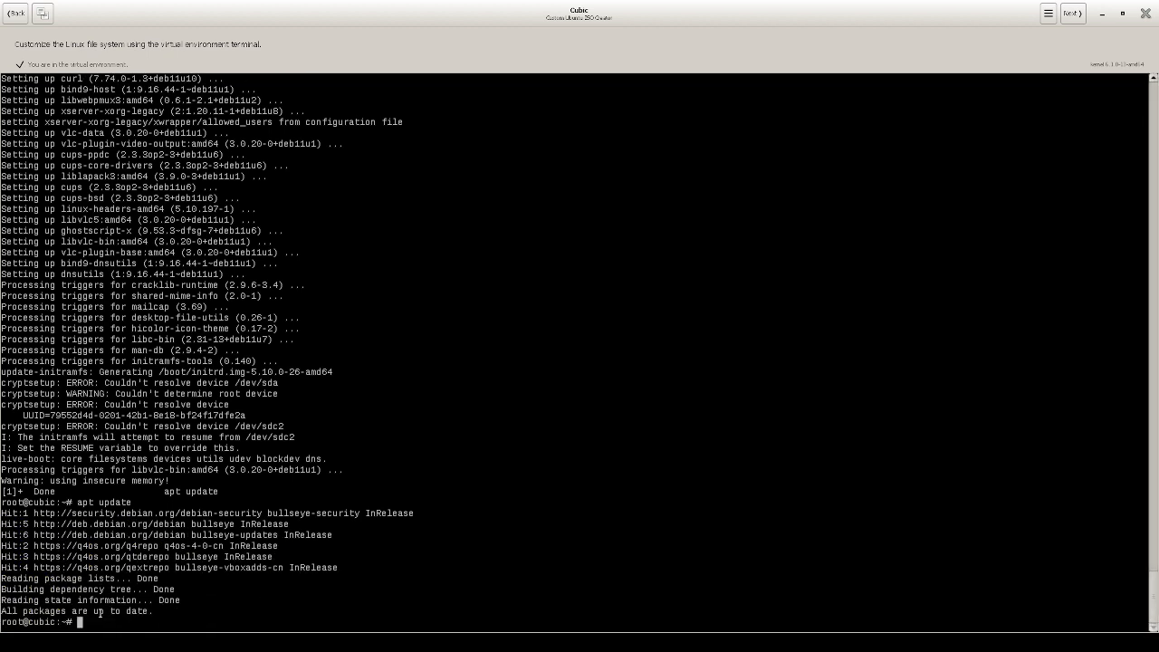
- Try to install a package named ndcu with apt
{"action": "type", "text": "apt ins"}
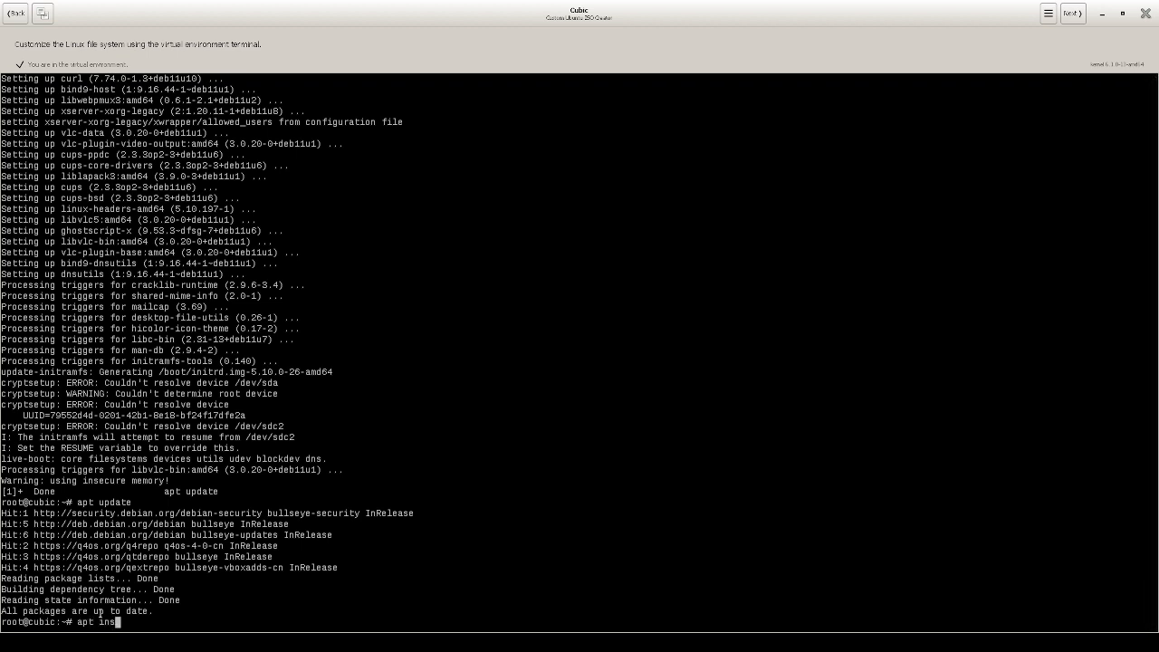
{"action": "type", "text": "tall ndcu"}
{"action": "key", "text": "Return"}
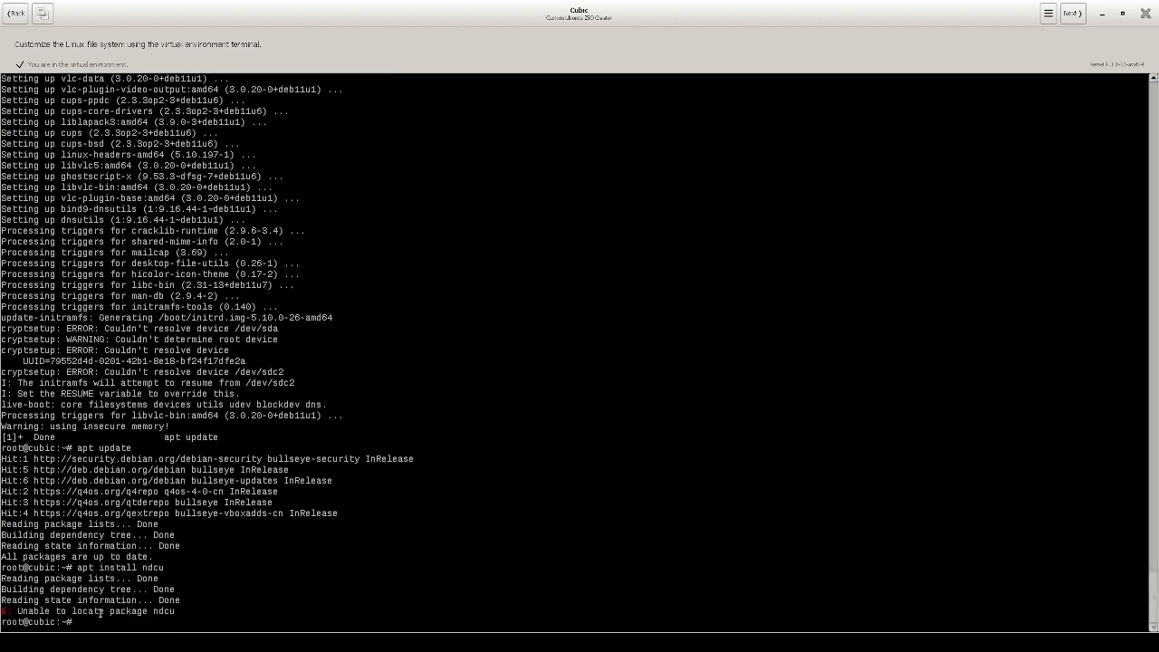
- Correct the package name in the previous install command to ncdu and install it
{"action": "key", "text": "Up"}
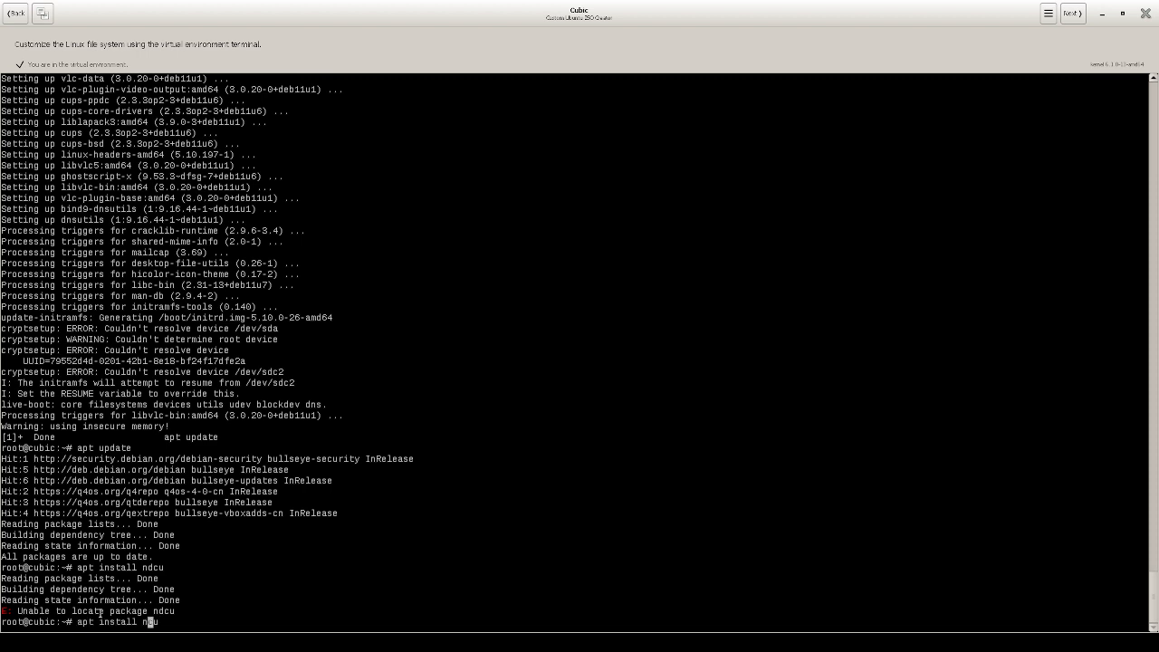
{"action": "key", "text": "Right"}
{"action": "type", "text": "d"}
{"action": "key", "text": "Return"}
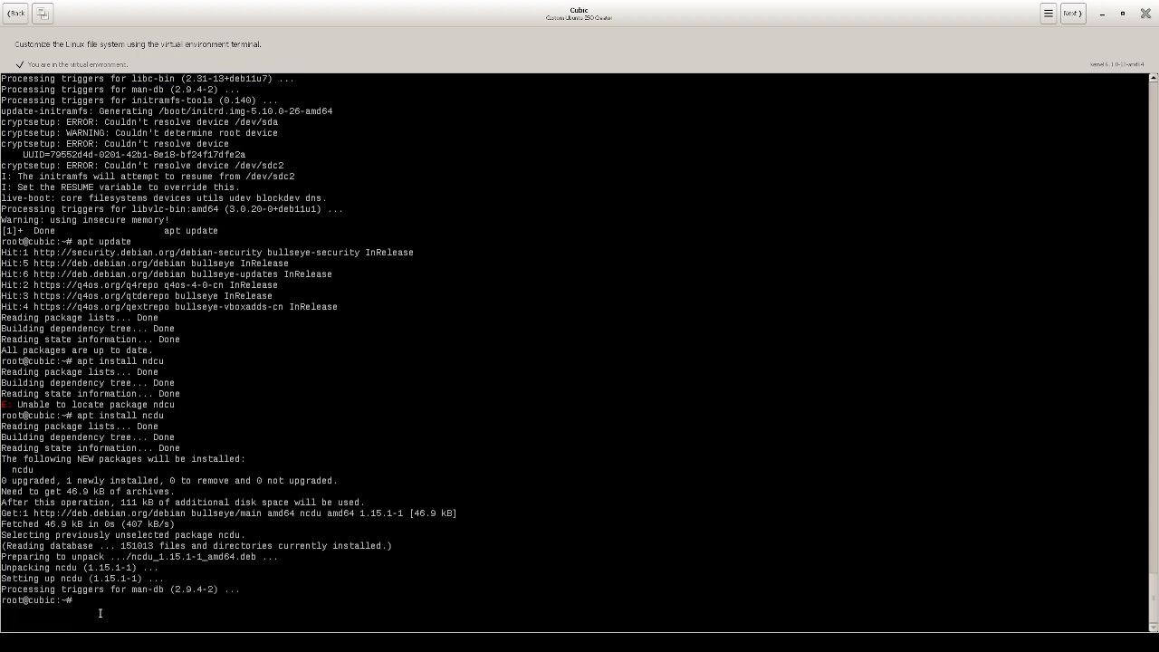
- Install the obs-studio package with apt and accept its additional dependencies
{"action": "type", "text": "apt install ob"}
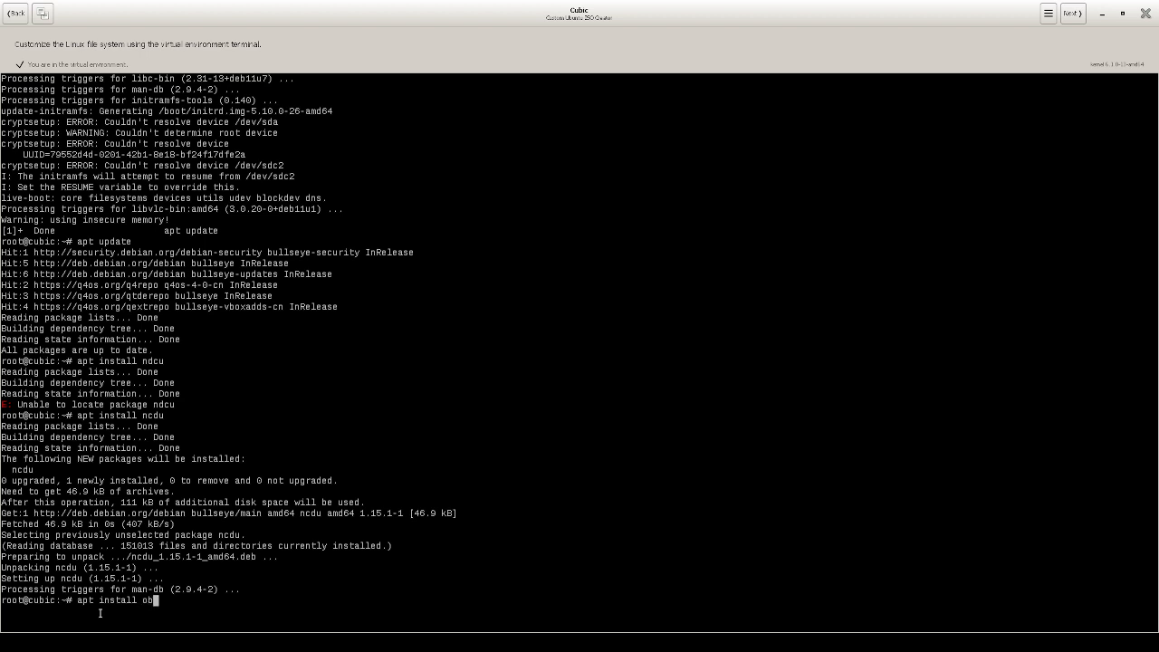
{"action": "type", "text": "s-st"}
{"action": "type", "text": "udio"}
{"action": "key", "text": "Return"}
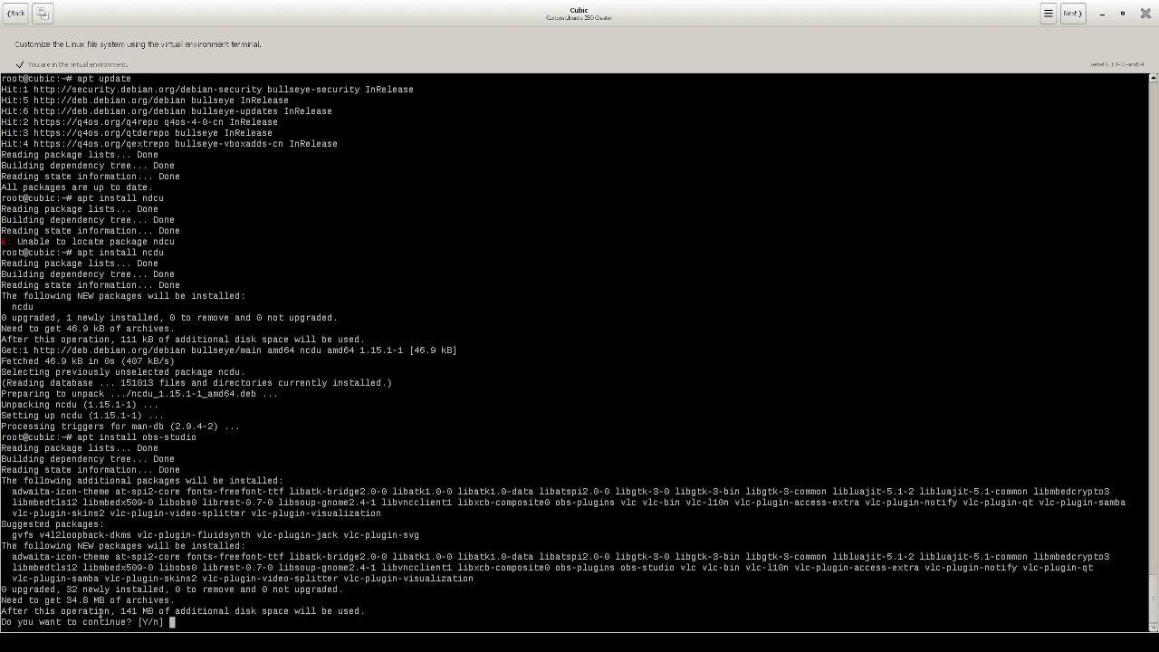
{"action": "type", "text": "y"}
{"action": "key", "text": "Return"}
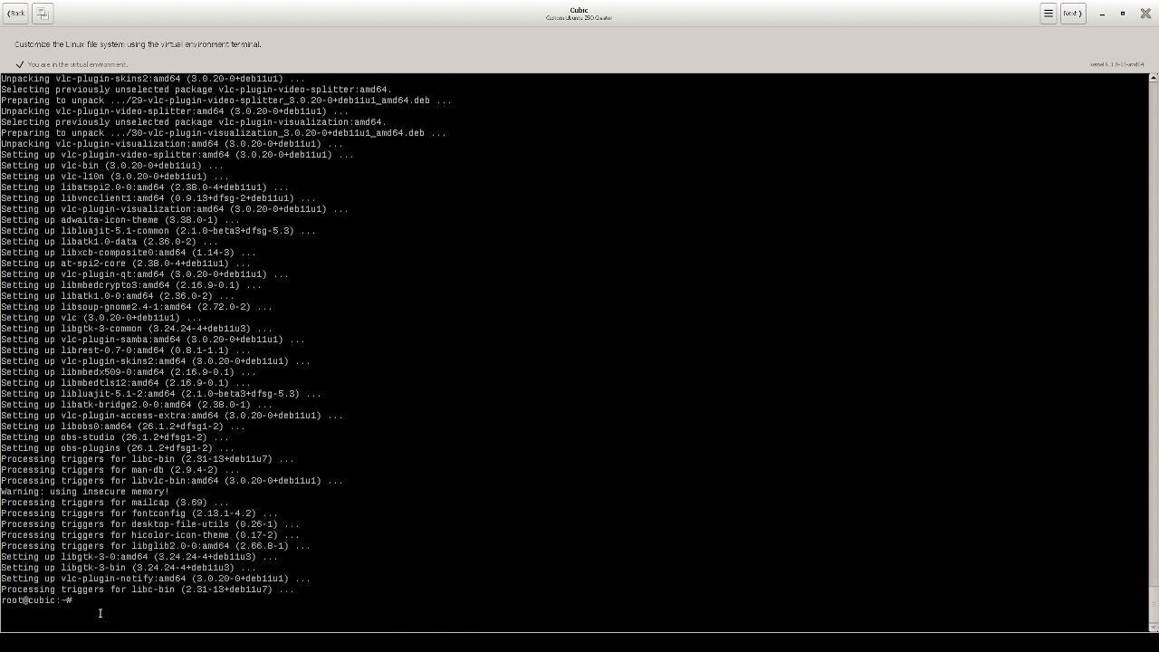
- Install the handbrake package with apt and accept its additional dependency
{"action": "type", "text": "pt in"}
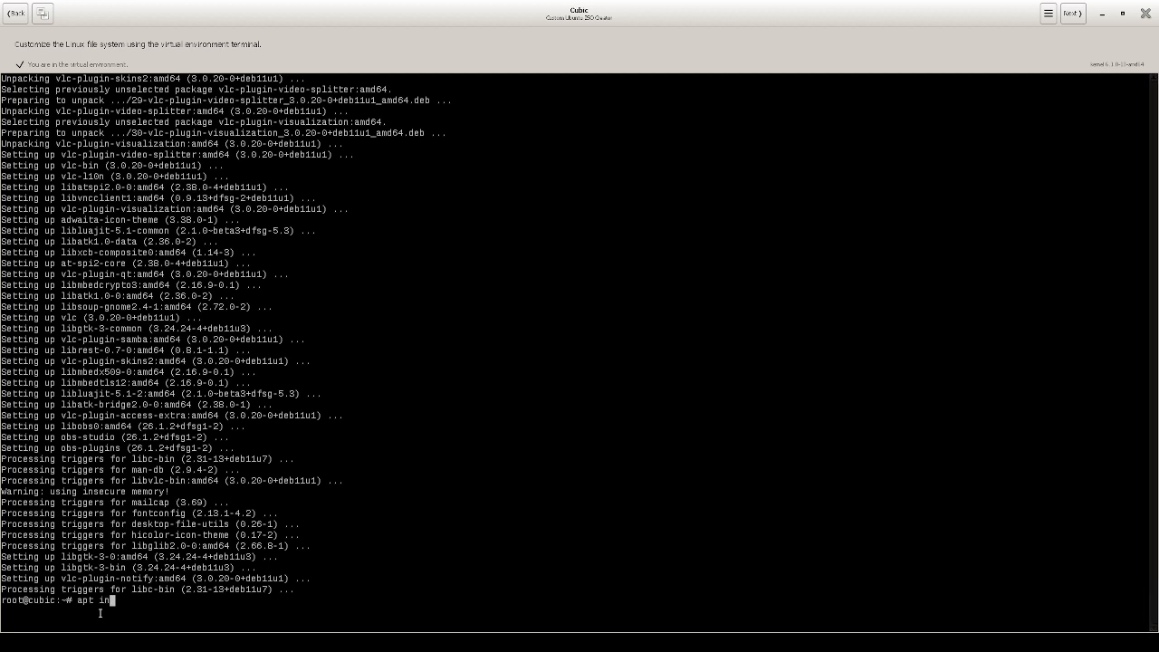
{"action": "type", "text": "stall han"}
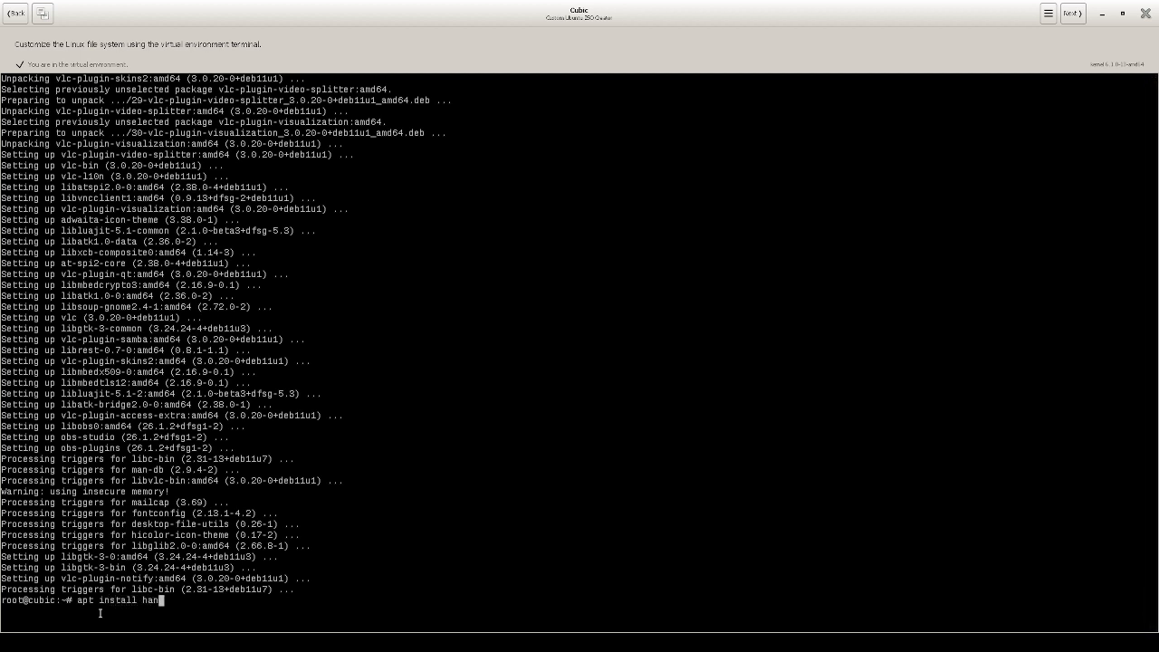
{"action": "type", "text": "dbrake"}
{"action": "key", "text": "Return"}
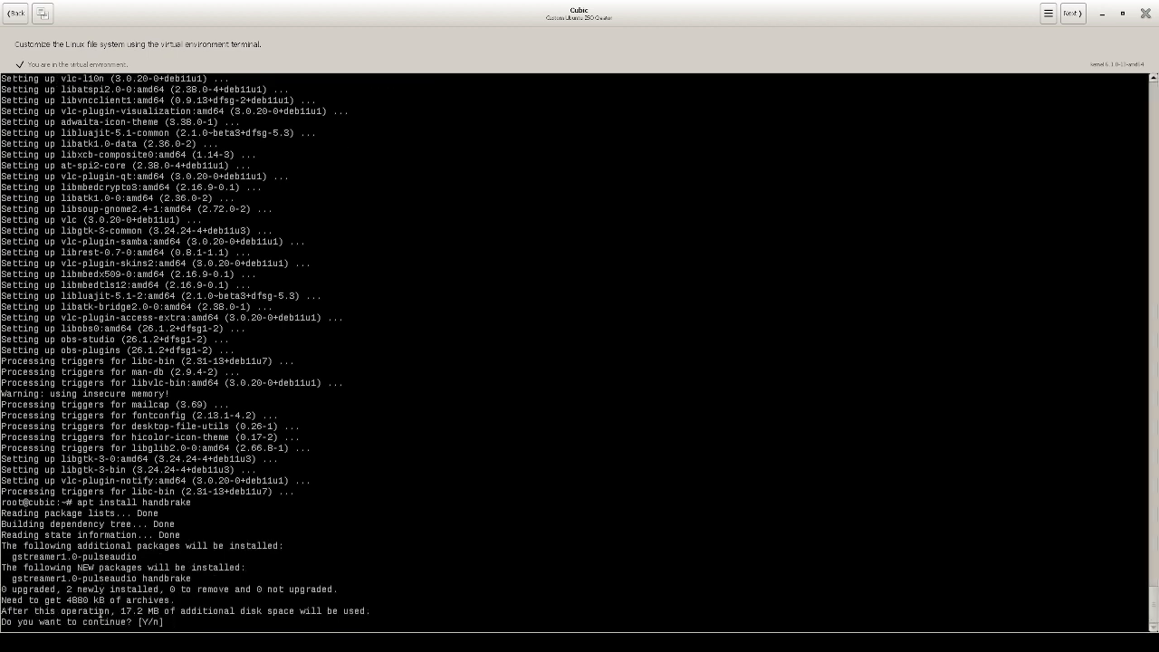
{"action": "type", "text": "y"}
{"action": "key", "text": "Return"}
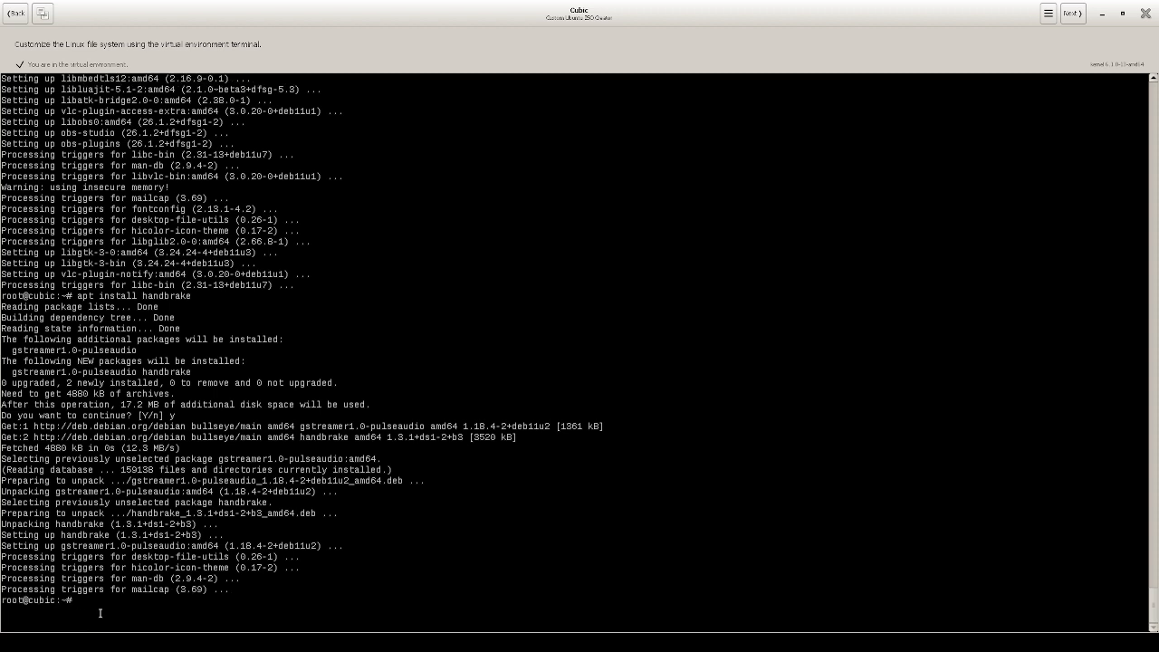
- Try to install the firefox package with apt
{"action": "type", "text": "apt install firef"}
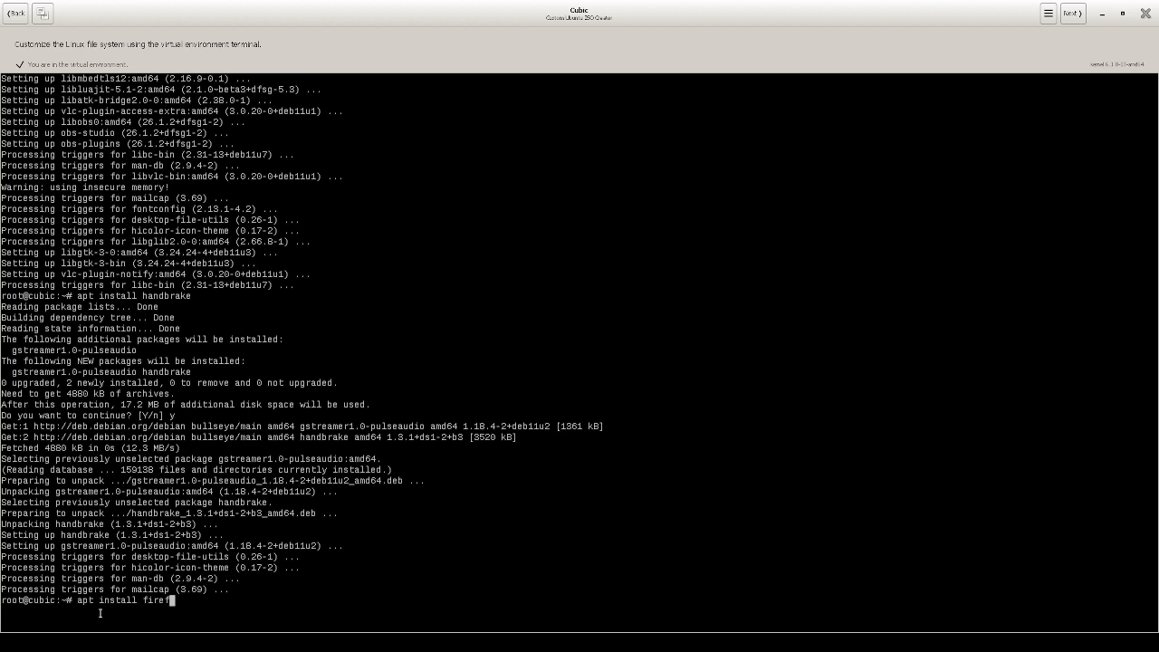
{"action": "type", "text": "ox"}
{"action": "key", "text": "Return"}
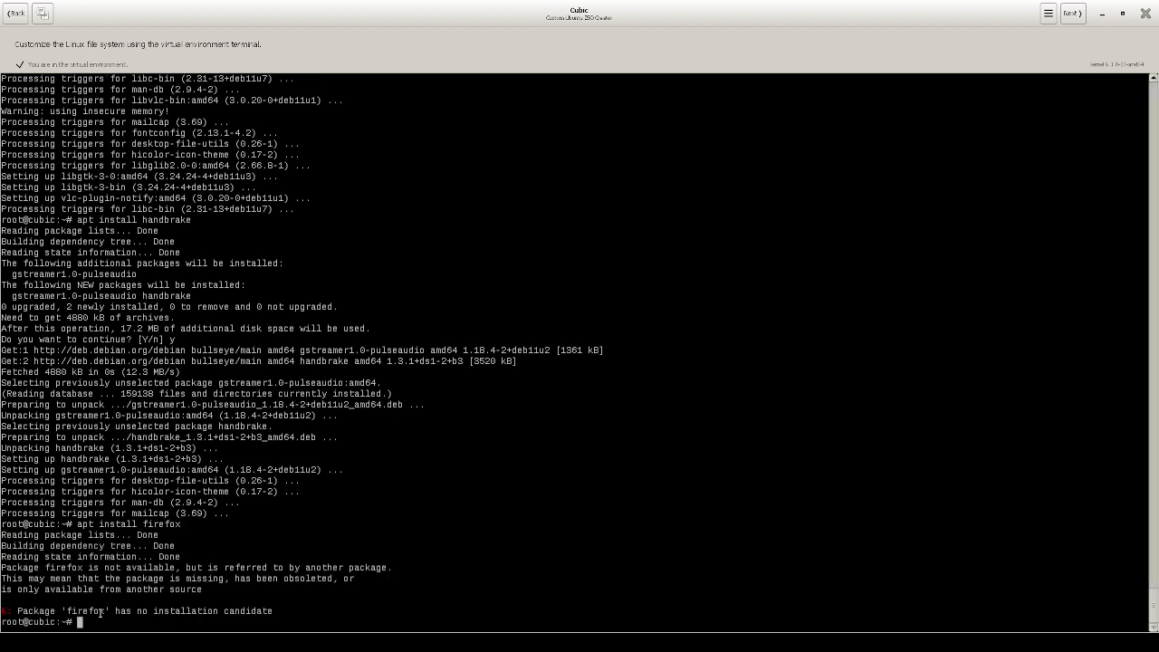
- Replace firefox with falkon in the previous install command, run it and accept the additional packages
{"action": "key", "text": "Up"}
{"action": "key", "text": "BackSpace"}
{"action": "key", "text": "BackSpace"}
{"action": "key", "text": "BackSpace"}
{"action": "key", "text": "BackSpace"}
{"action": "key", "text": "BackSpace"}
{"action": "key", "text": "BackSpace"}
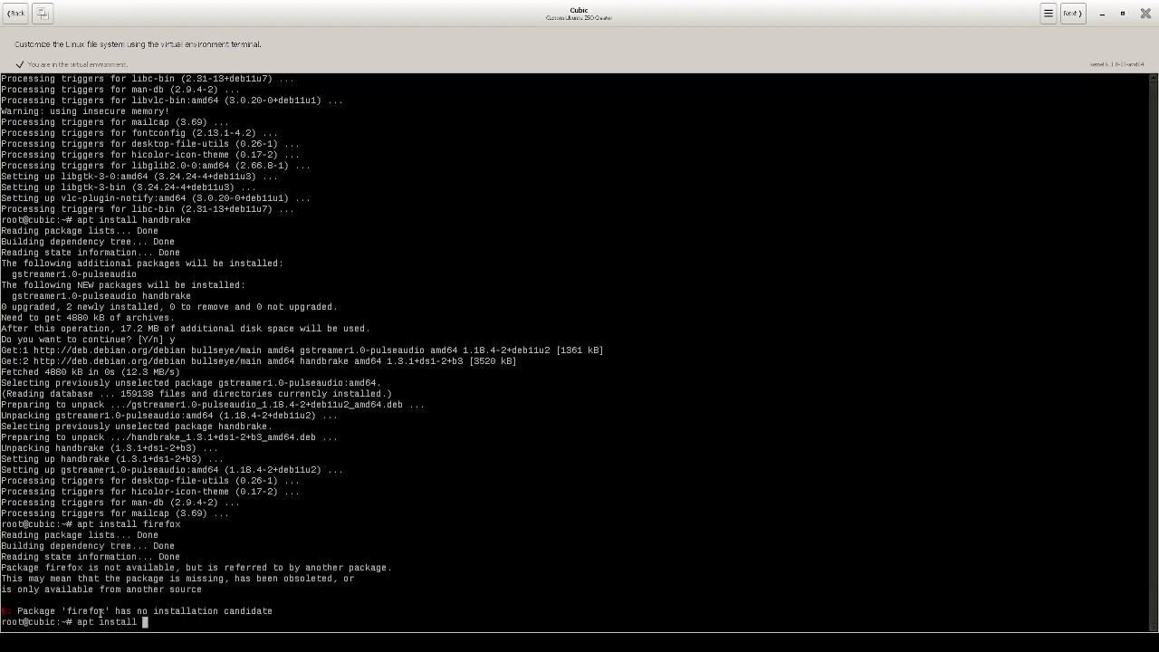
{"action": "type", "text": "fal"}
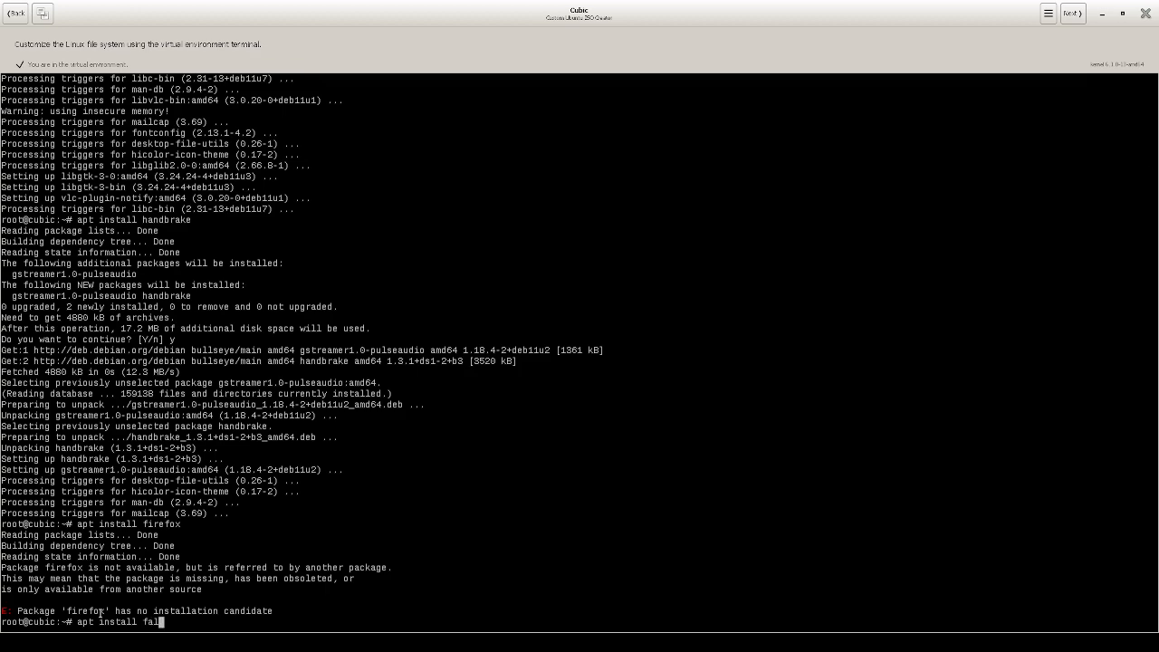
{"action": "type", "text": "kon"}
{"action": "key", "text": "Return"}
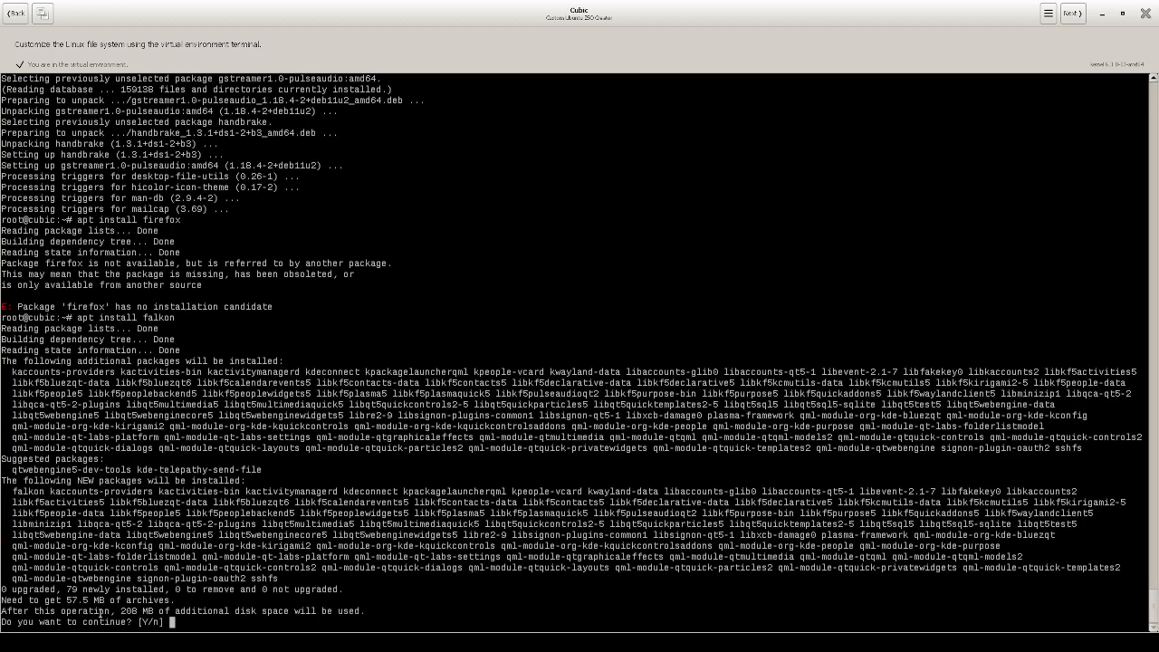
{"action": "type", "text": "y"}
{"action": "key", "text": "Return"}
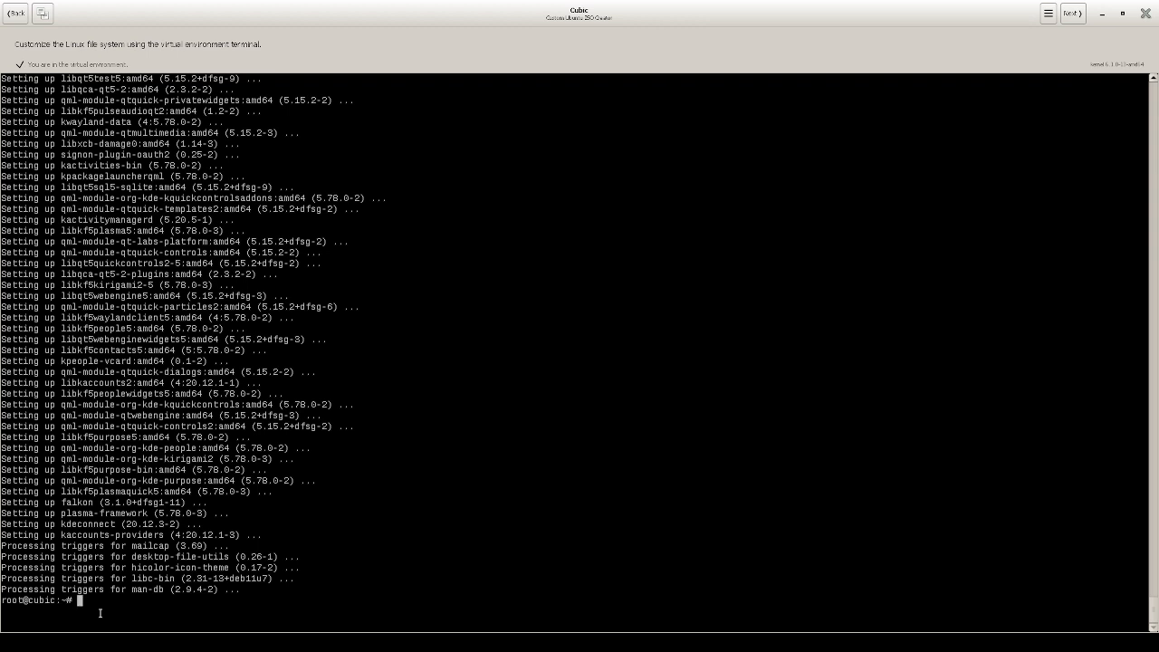
- Install the wireshark package with apt, accepting its dependencies and allowing non-superusers to capture packets
{"action": "type", "text": "apt install w"}
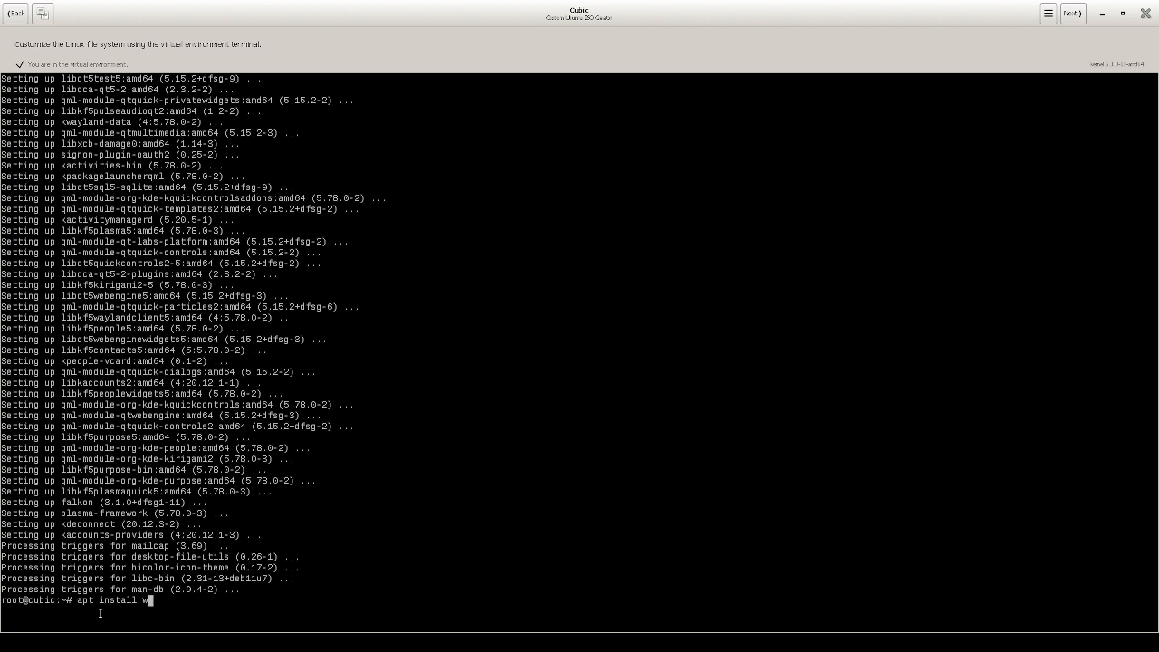
{"action": "type", "text": "ireshark"}
{"action": "key", "text": "Return"}
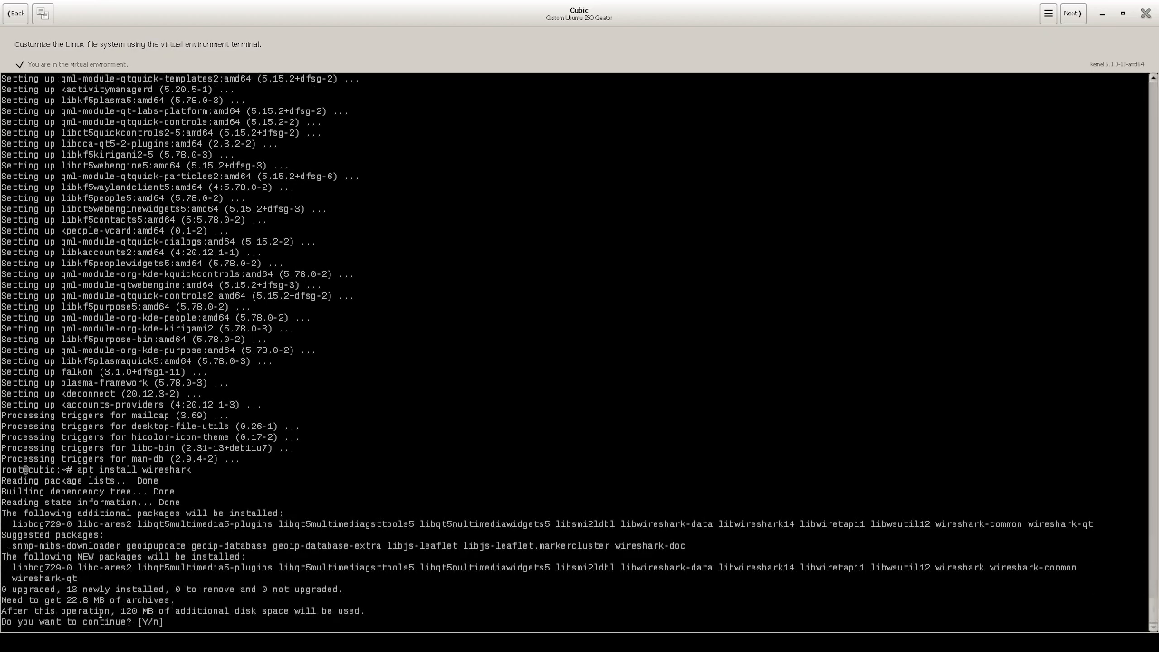
{"action": "type", "text": "y"}
{"action": "key", "text": "Return"}
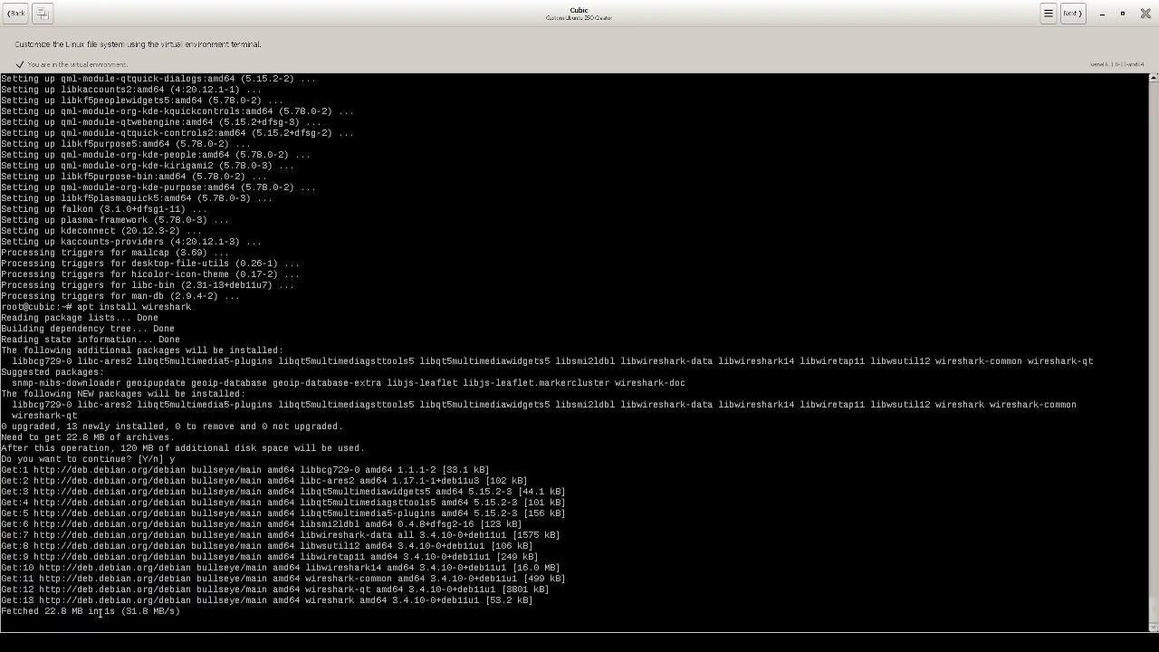
{"action": "key", "text": "Left"}
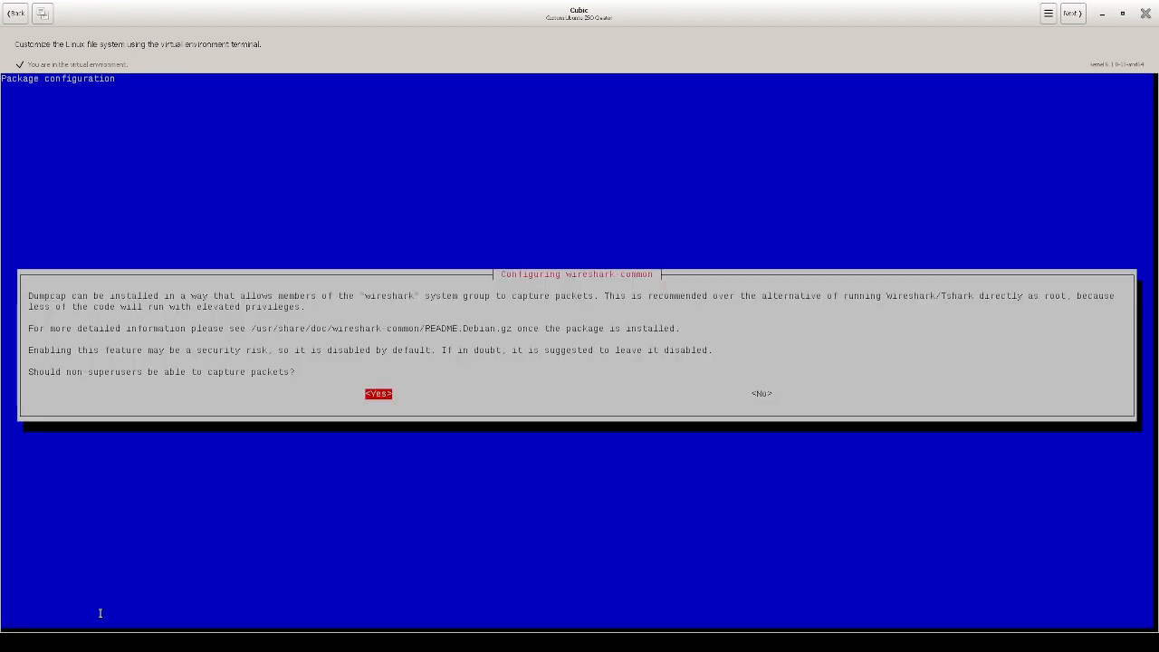
{"action": "key", "text": "Return"}
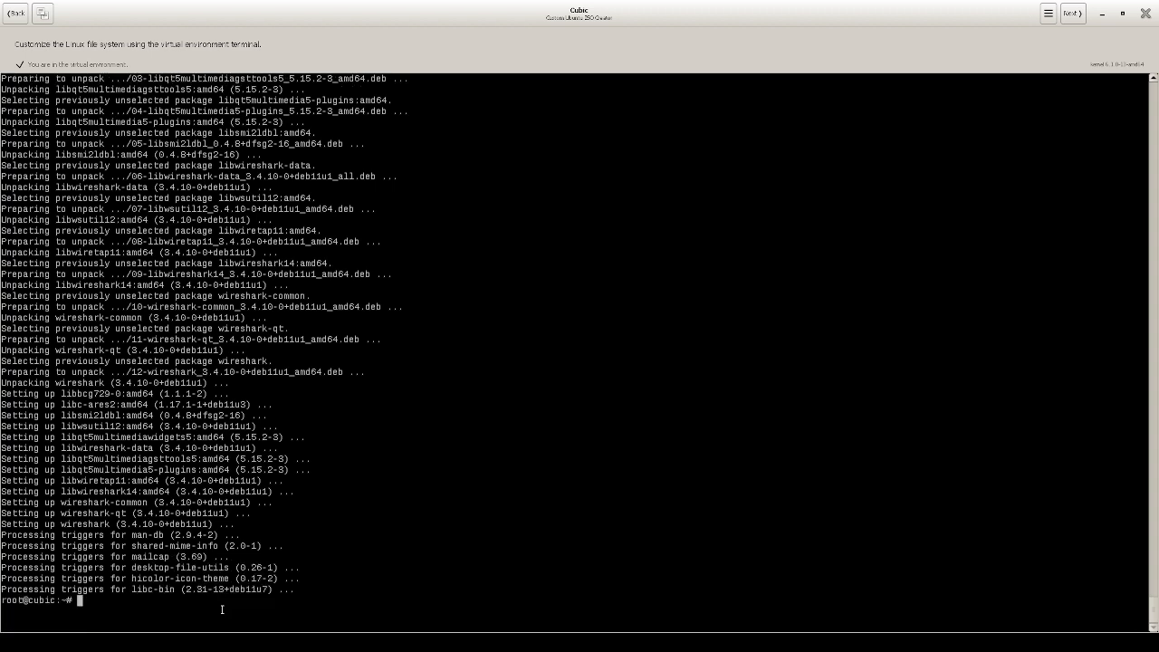
- Try to install default-jdk, apache2, scilab and ubuntu-restricted-extras with a single apt command
{"action": "type", "text": "apt i"}
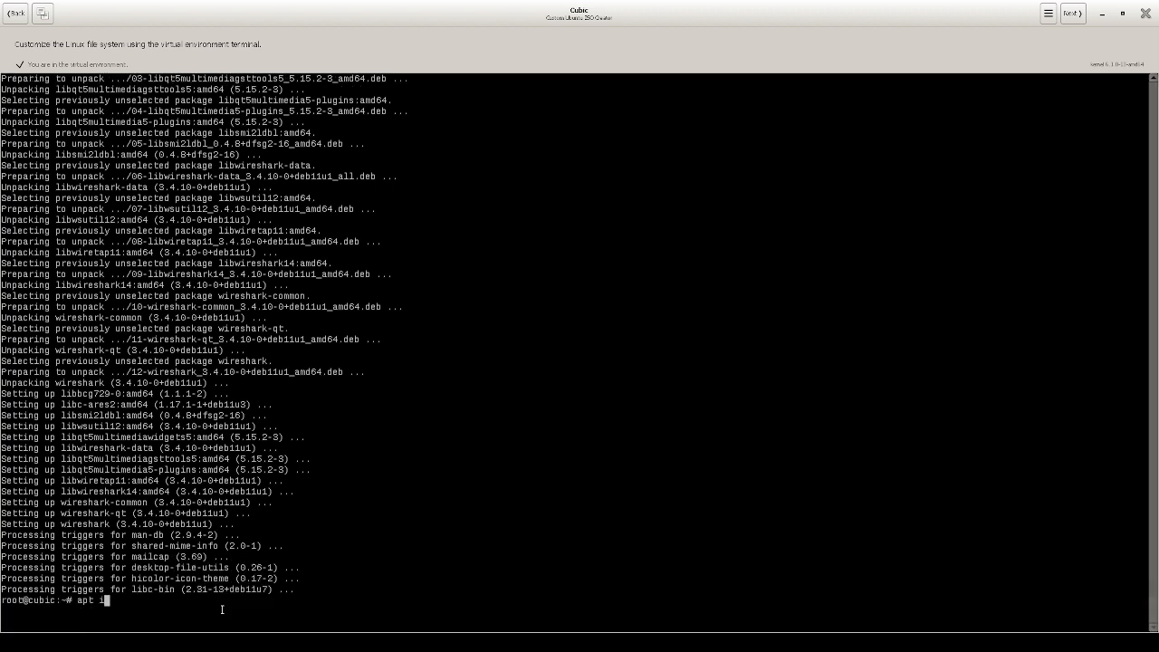
{"action": "type", "text": "nstall "}
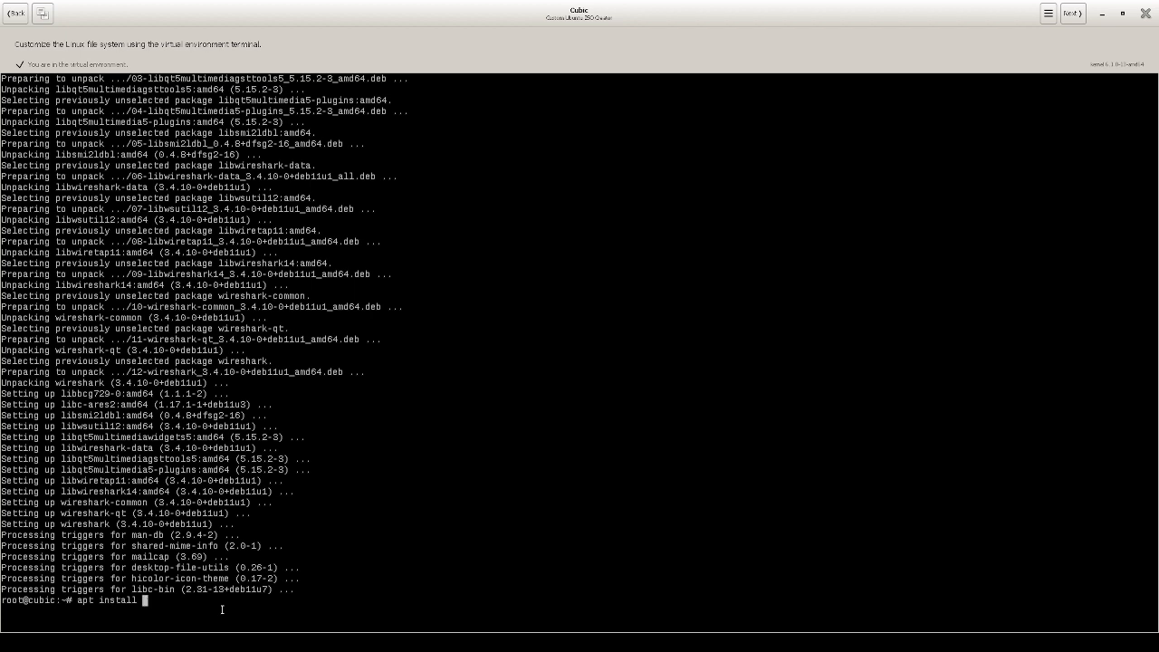
{"action": "type", "text": "default-jdk apache2 scilab ubuntu-restricted-extra"}
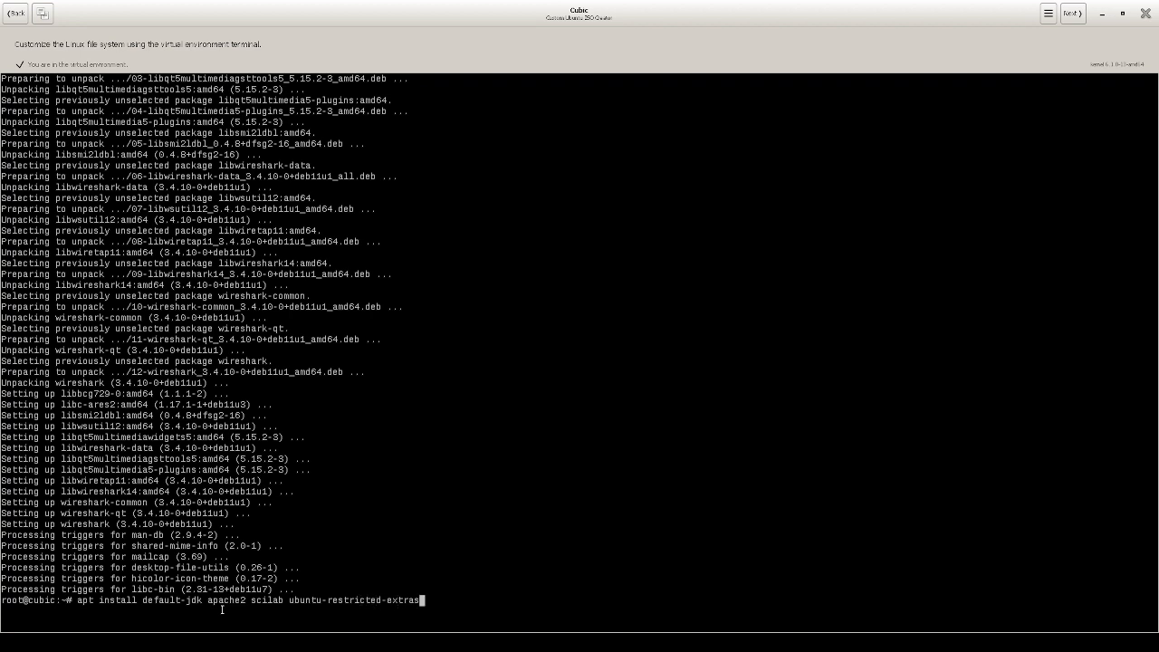
{"action": "type", "text": "s"}
{"action": "key", "text": "Return"}
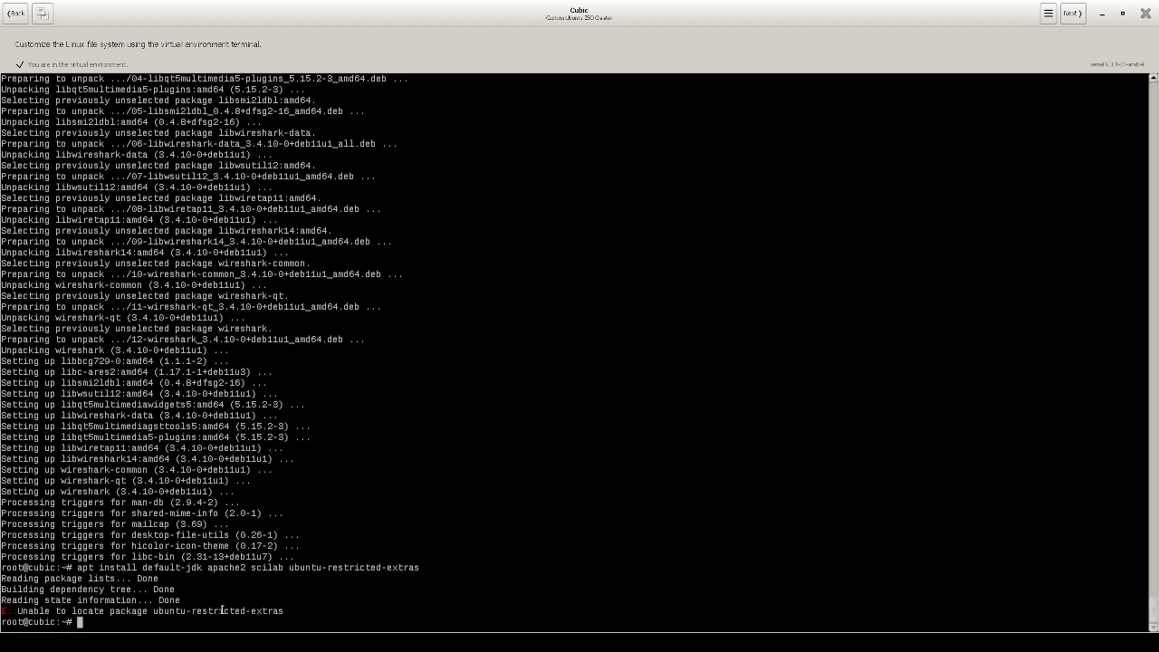
- Remove ubuntu-restricted-extras from the previous command and install default-jdk, apache2 and scilab, accepting the additional packages
{"action": "key", "text": "Up"}
{"action": "key", "text": "Left"}
{"action": "key", "text": "Left"}
{"action": "key", "text": "Left"}
{"action": "key", "text": "Left"}
{"action": "key", "text": "Left"}
{"action": "key", "text": "Left"}
{"action": "key", "text": "Left"}
{"action": "key", "text": "Left"}
{"action": "key", "text": "Left"}
{"action": "key", "text": "Left"}
{"action": "key", "text": "Left"}
{"action": "key", "text": "Left"}
{"action": "key", "text": "Left"}
{"action": "key", "text": "Left"}
{"action": "key", "text": "Left"}
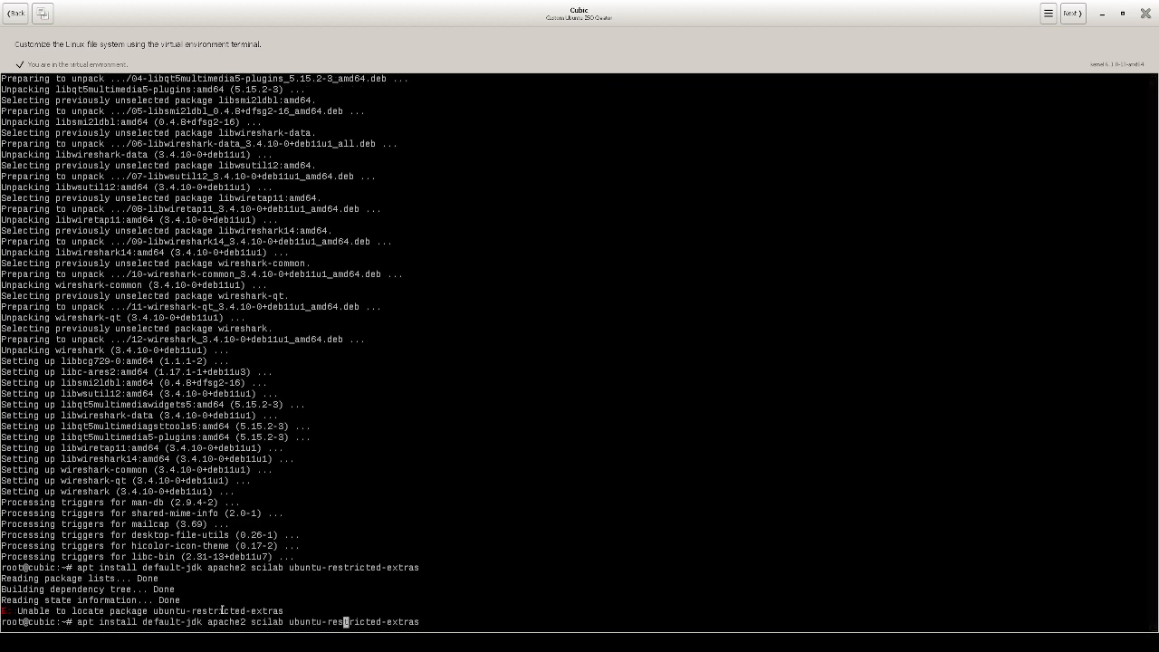
{"action": "key", "text": "Right"}
{"action": "key", "text": "Right"}
{"action": "key", "text": "Right"}
{"action": "key", "text": "Right"}
{"action": "key", "text": "Right"}
{"action": "key", "text": "Right"}
{"action": "key", "text": "Right"}
{"action": "key", "text": "Right"}
{"action": "key", "text": "Right"}
{"action": "key", "text": "Right"}
{"action": "key", "text": "Right"}
{"action": "key", "text": "Right"}
{"action": "key", "text": "Left"}
{"action": "key", "text": "Left"}
{"action": "key", "text": "Left"}
{"action": "key", "text": "Left"}
{"action": "key", "text": "Left"}
{"action": "key", "text": "Left"}
{"action": "key", "text": "Left"}
{"action": "key", "text": "Left"}
{"action": "key", "text": "Left"}
{"action": "key", "text": "Left"}
{"action": "key", "text": "Left"}
{"action": "key", "text": "Left"}
{"action": "key", "text": "Right"}
{"action": "key", "text": "Right"}
{"action": "key", "text": "Right"}
{"action": "key", "text": "Right"}
{"action": "key", "text": "Right"}
{"action": "key", "text": "Right"}
{"action": "key", "text": "Right"}
{"action": "key", "text": "Right"}
{"action": "key", "text": "Right"}
{"action": "key", "text": "Right"}
{"action": "key", "text": "Right"}
{"action": "key", "text": "Right"}
{"action": "key", "text": "Right"}
{"action": "key", "text": "Right"}
{"action": "key", "text": "BackSpace"}
{"action": "key", "text": "BackSpace"}
{"action": "key", "text": "BackSpace"}
{"action": "key", "text": "BackSpace"}
{"action": "key", "text": "BackSpace"}
{"action": "key", "text": "BackSpace"}
{"action": "key", "text": "BackSpace"}
{"action": "key", "text": "BackSpace"}
{"action": "key", "text": "BackSpace"}
{"action": "key", "text": "BackSpace"}
{"action": "key", "text": "BackSpace"}
{"action": "key", "text": "BackSpace"}
{"action": "key", "text": "BackSpace"}
{"action": "key", "text": "BackSpace"}
{"action": "key", "text": "BackSpace"}
{"action": "key", "text": "BackSpace"}
{"action": "key", "text": "BackSpace"}
{"action": "key", "text": "BackSpace"}
{"action": "key", "text": "BackSpace"}
{"action": "key", "text": "BackSpace"}
{"action": "key", "text": "Return"}
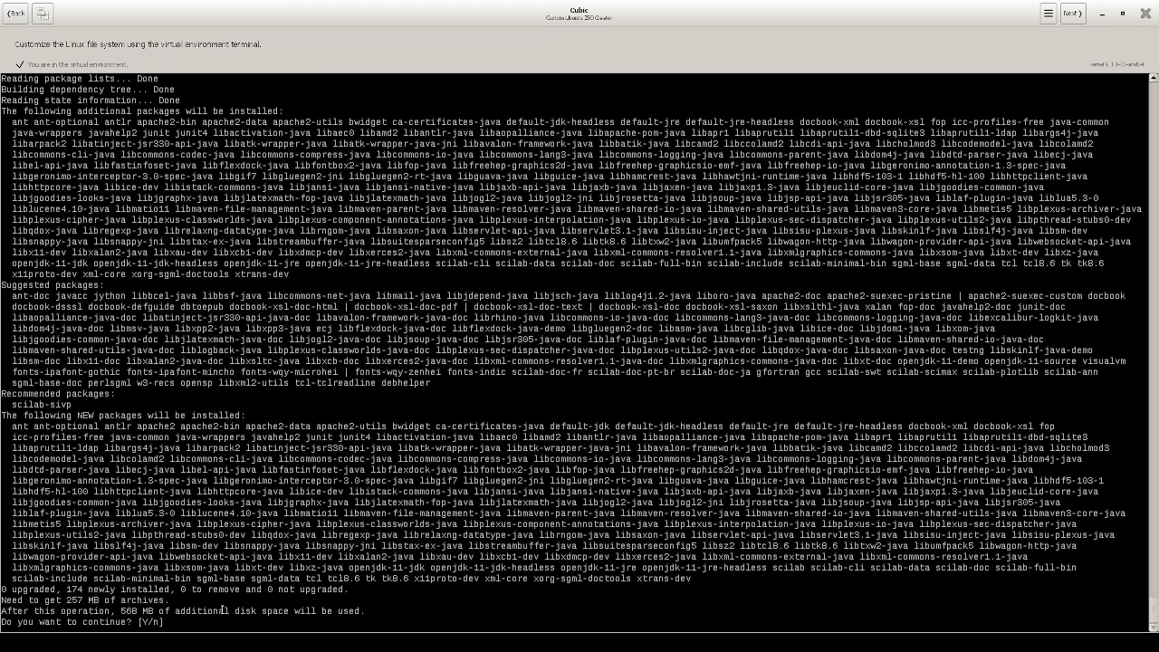
{"action": "type", "text": "y"}
{"action": "key", "text": "Return"}
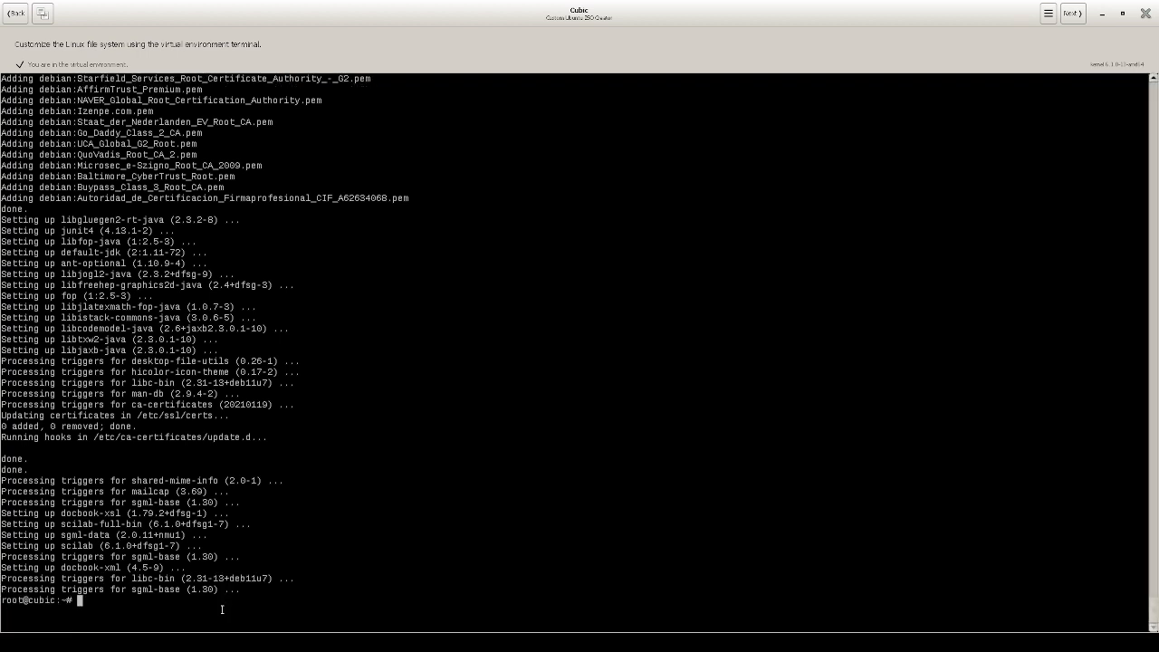
- Add vlc to the previous default-jdk, apache2 and scilab install command and run it
{"action": "key", "text": "Up"}
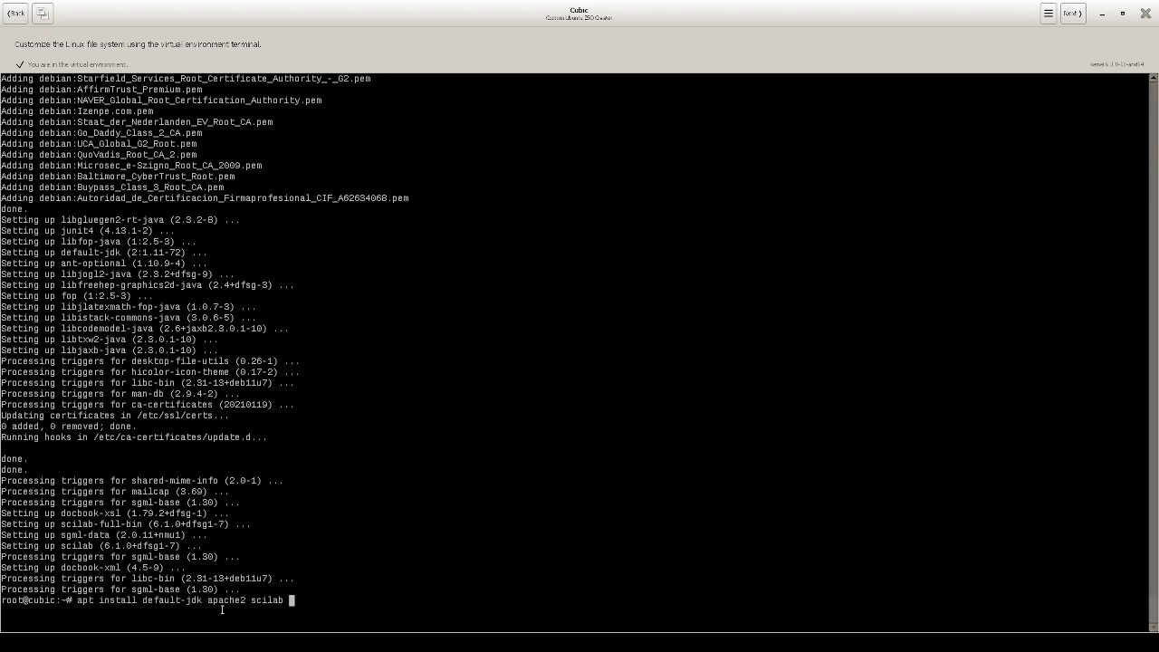
{"action": "type", "text": "vlc"}
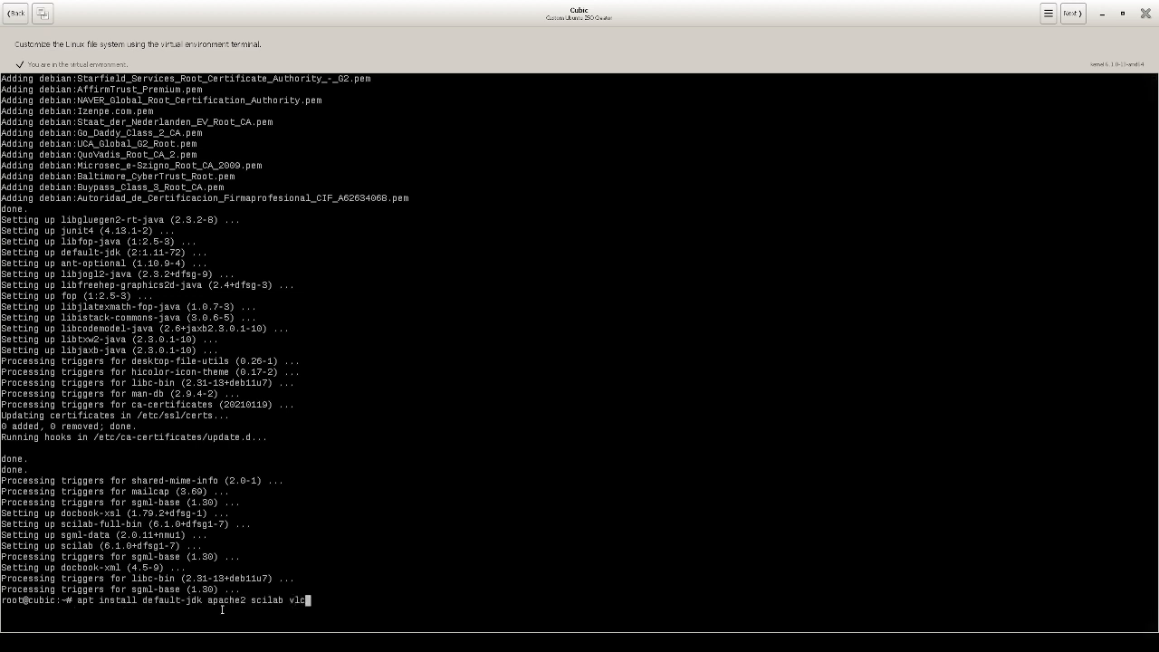
{"action": "key", "text": "Return"}
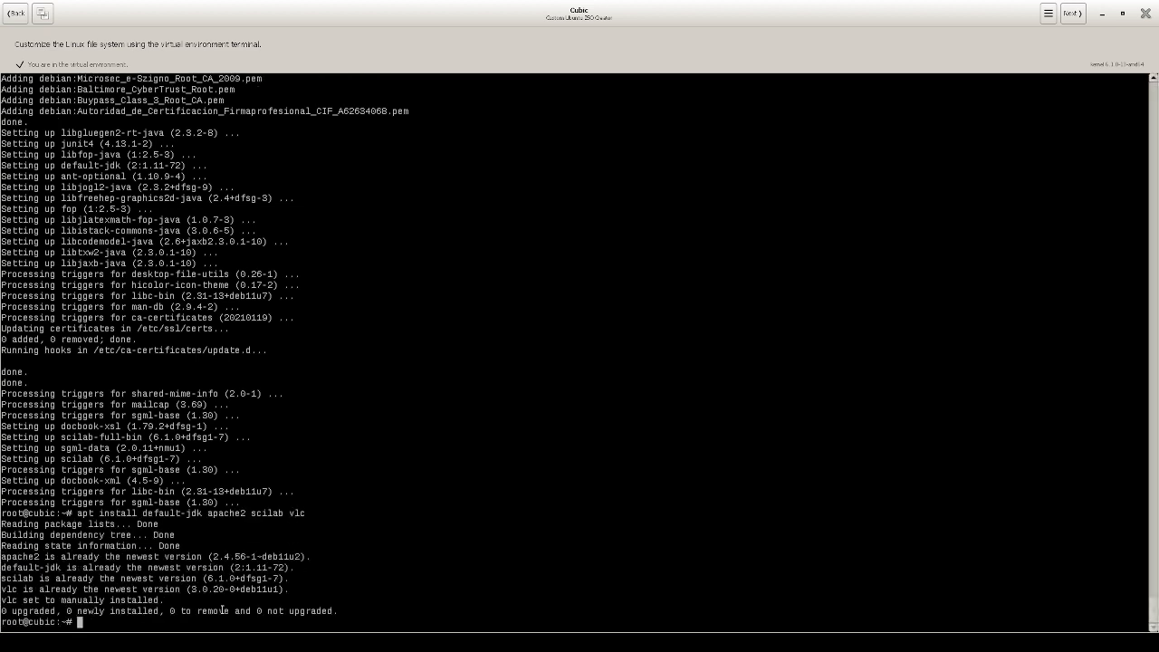
- Replace the package list in the previous install command with steam and try to install it
{"action": "key", "text": "Up"}
{"action": "key", "text": "BackSpace"}
{"action": "key", "text": "BackSpace"}
{"action": "key", "text": "BackSpace"}
{"action": "key", "text": "BackSpace"}
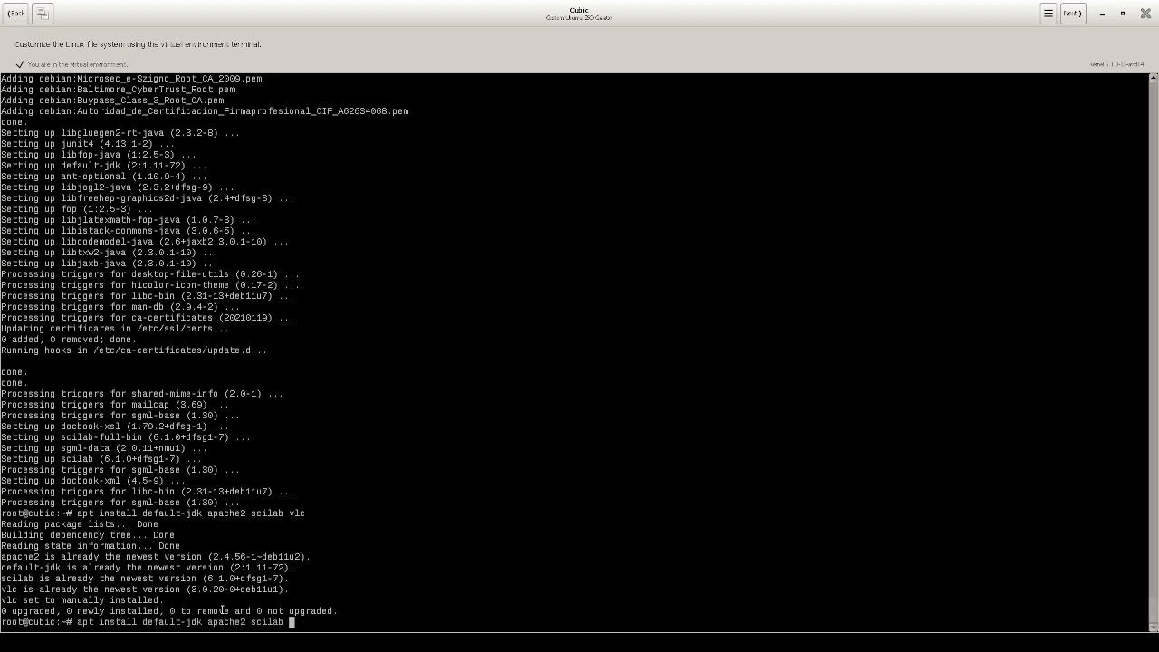
{"action": "key", "text": "BackSpace"}
{"action": "key", "text": "BackSpace"}
{"action": "key", "text": "BackSpace"}
{"action": "key", "text": "BackSpace"}
{"action": "key", "text": "BackSpace"}
{"action": "key", "text": "BackSpace"}
{"action": "key", "text": "BackSpace"}
{"action": "key", "text": "BackSpace"}
{"action": "key", "text": "BackSpace"}
{"action": "key", "text": "BackSpace"}
{"action": "key", "text": "BackSpace"}
{"action": "key", "text": "BackSpace"}
{"action": "key", "text": "BackSpace"}
{"action": "key", "text": "BackSpace"}
{"action": "key", "text": "BackSpace"}
{"action": "key", "text": "BackSpace"}
{"action": "key", "text": "BackSpace"}
{"action": "key", "text": "BackSpace"}
{"action": "key", "text": "BackSpace"}
{"action": "key", "text": "BackSpace"}
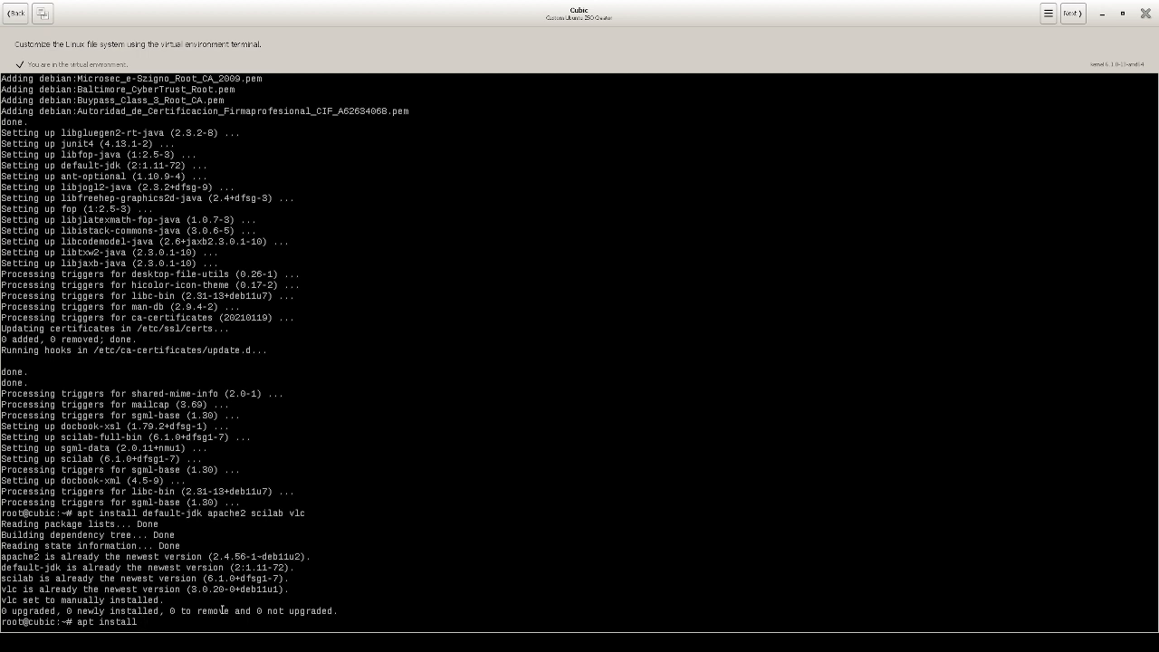
{"action": "type", "text": "steam"}
{"action": "key", "text": "Return"}
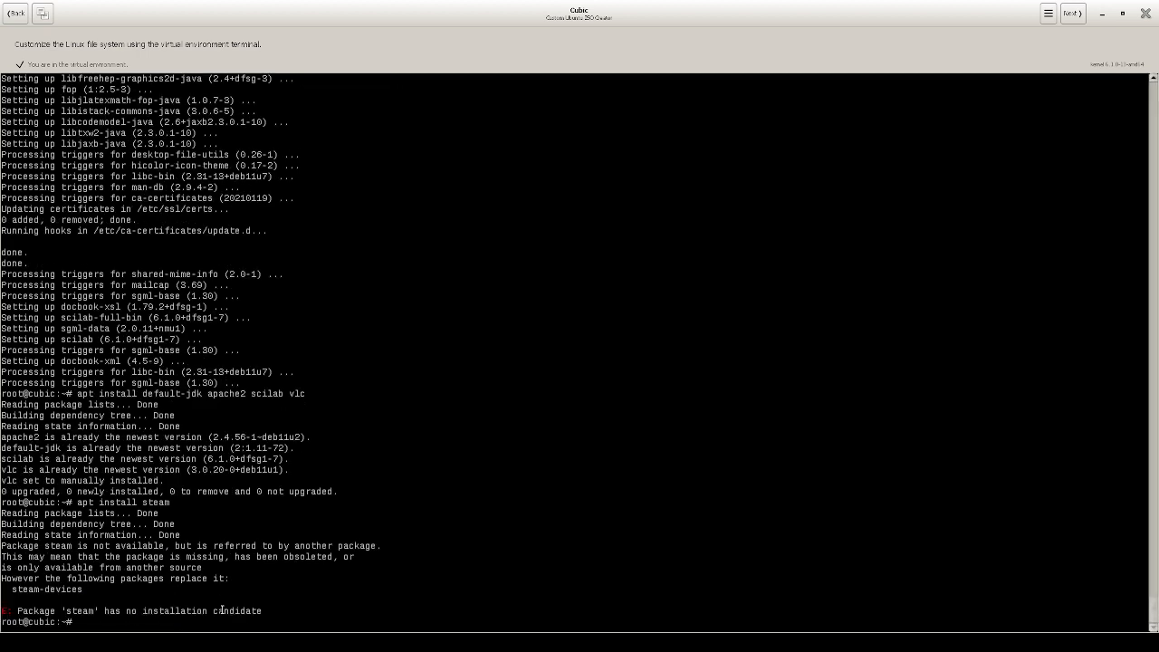
- Replace steam with snapd in the previous install command and install it
{"action": "key", "text": "Up"}
{"action": "key", "text": "BackSpace"}
{"action": "key", "text": "BackSpace"}
{"action": "key", "text": "BackSpace"}
{"action": "key", "text": "BackSpace"}
{"action": "key", "text": "BackSpace"}
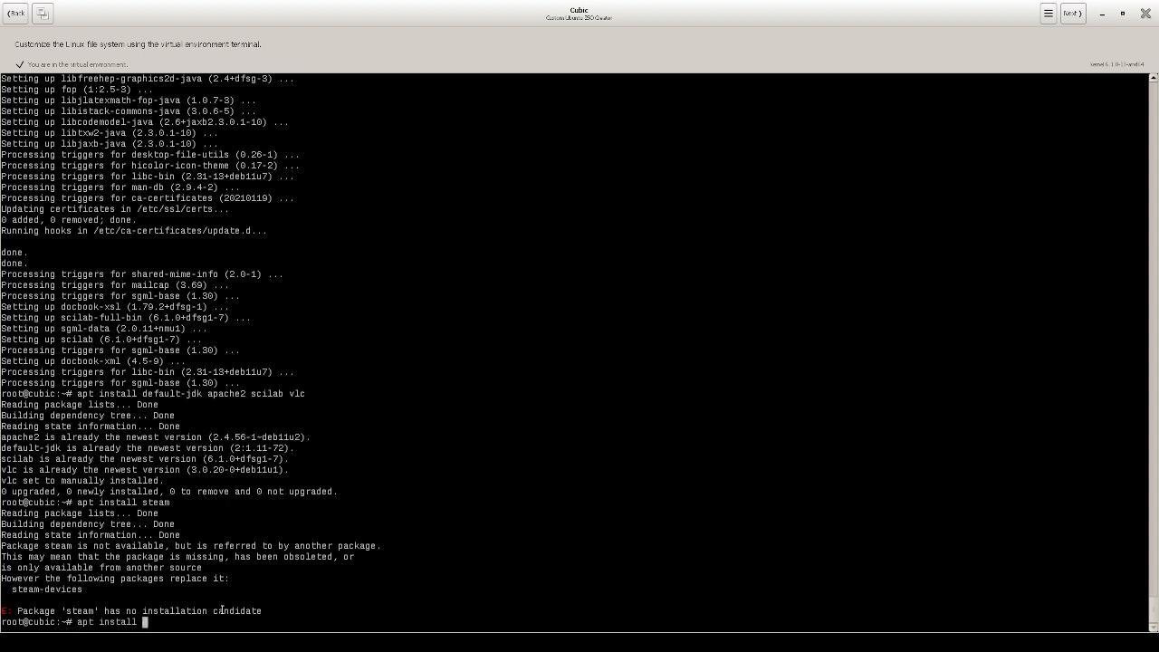
{"action": "type", "text": "snap"}
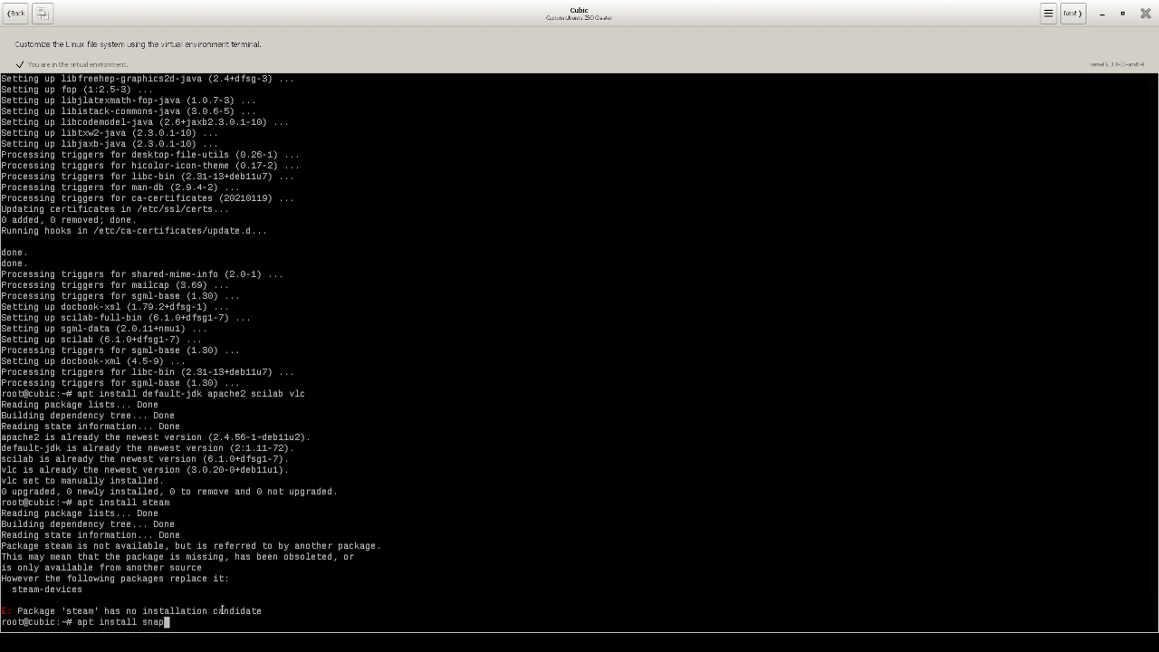
{"action": "type", "text": "d"}
{"action": "key", "text": "Return"}
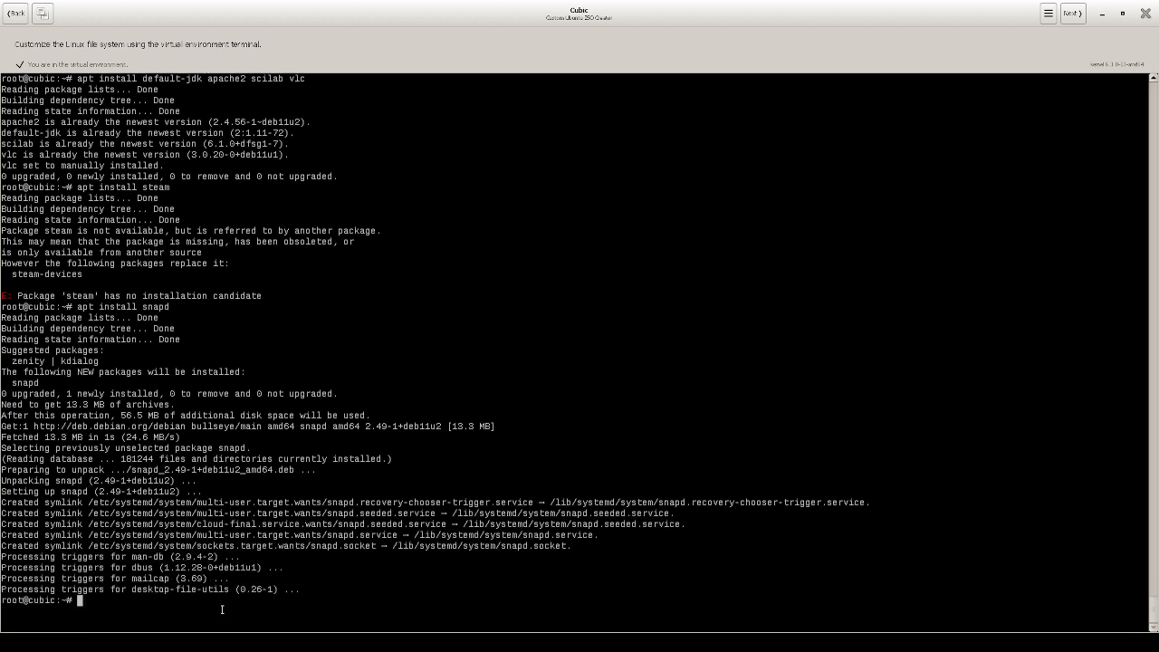
- Try to install Discord by running apt snap install discord
{"action": "type", "text": "apt"}
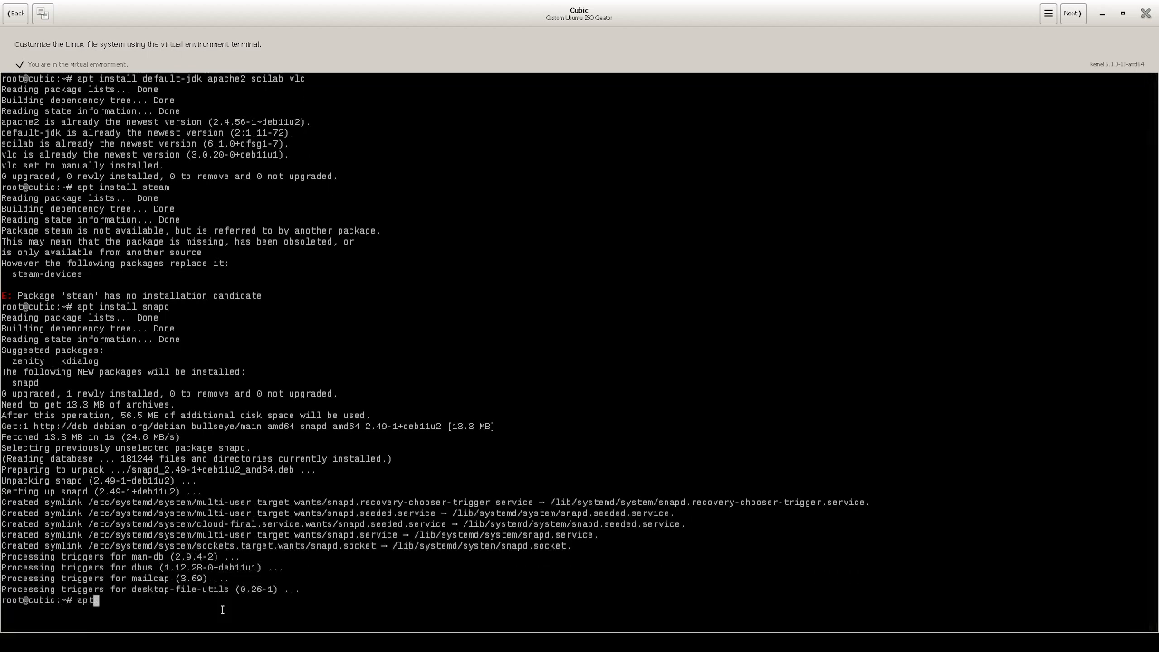
{"action": "type", "text": " snap install discoer"}
{"action": "key", "text": "BackSpace"}
{"action": "key", "text": "BackSpace"}
{"action": "type", "text": "rd"}
{"action": "key", "text": "Return"}
{"action": "key", "text": "Up"}
{"action": "key", "text": "Left"}
{"action": "key", "text": "Left"}
{"action": "key", "text": "Left"}
{"action": "key", "text": "Left"}
{"action": "key", "text": "Left"}
{"action": "key", "text": "Left"}
{"action": "key", "text": "Left"}
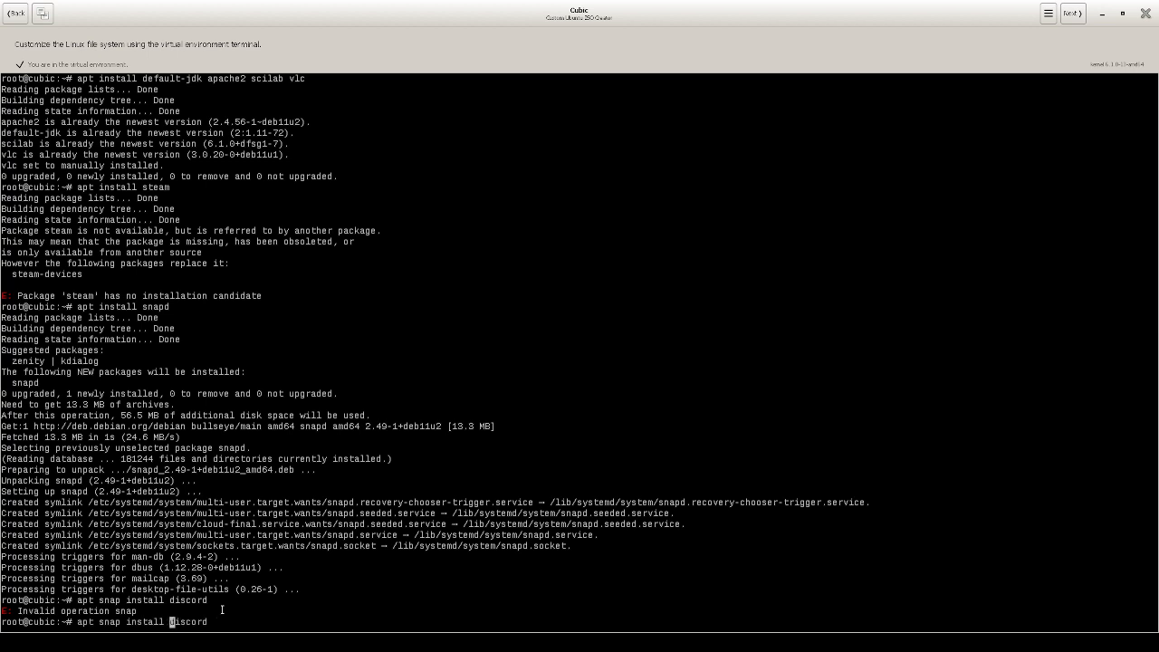
{"action": "key", "text": "Left"}
{"action": "key", "text": "Left"}
{"action": "key", "text": "Left"}
{"action": "key", "text": "Left"}
{"action": "key", "text": "Left"}
{"action": "key", "text": "Left"}
{"action": "key", "text": "Left"}
{"action": "key", "text": "Left"}
{"action": "key", "text": "Right"}
{"action": "key", "text": "Right"}
{"action": "key", "text": "Right"}
{"action": "key", "text": "Right"}
{"action": "key", "text": "Right"}
{"action": "key", "text": "Right"}
{"action": "key", "text": "Right"}
{"action": "key", "text": "Right"}
{"action": "key", "text": "Right"}
{"action": "key", "text": "Right"}
{"action": "key", "text": "Right"}
{"action": "key", "text": "Right"}
{"action": "key", "text": "Right"}
{"action": "key", "text": "Right"}
{"action": "key", "text": "Right"}
{"action": "key", "text": "BackSpace"}
{"action": "key", "text": "BackSpace"}
{"action": "key", "text": "BackSpace"}
{"action": "key", "text": "BackSpace"}
{"action": "key", "text": "BackSpace"}
{"action": "key", "text": "BackSpace"}
{"action": "key", "text": "BackSpace"}
{"action": "key", "text": "BackSpace"}
{"action": "key", "text": "BackSpace"}
{"action": "key", "text": "BackSpace"}
{"action": "key", "text": "BackSpace"}
{"action": "key", "text": "BackSpace"}
{"action": "key", "text": "BackSpace"}
{"action": "key", "text": "BackSpace"}
{"action": "key", "text": "BackSpace"}
{"action": "key", "text": "BackSpace"}
{"action": "key", "text": "BackSpace"}
{"action": "key", "text": "BackSpace"}
{"action": "key", "text": "BackSpace"}
{"action": "key", "text": "BackSpace"}
{"action": "key", "text": "BackSpace"}
- Install lutris with apt, accepting the additional packages
{"action": "type", "text": "apt install"}
{"action": "type", "text": "lutris"}
{"action": "key", "text": "Return"}
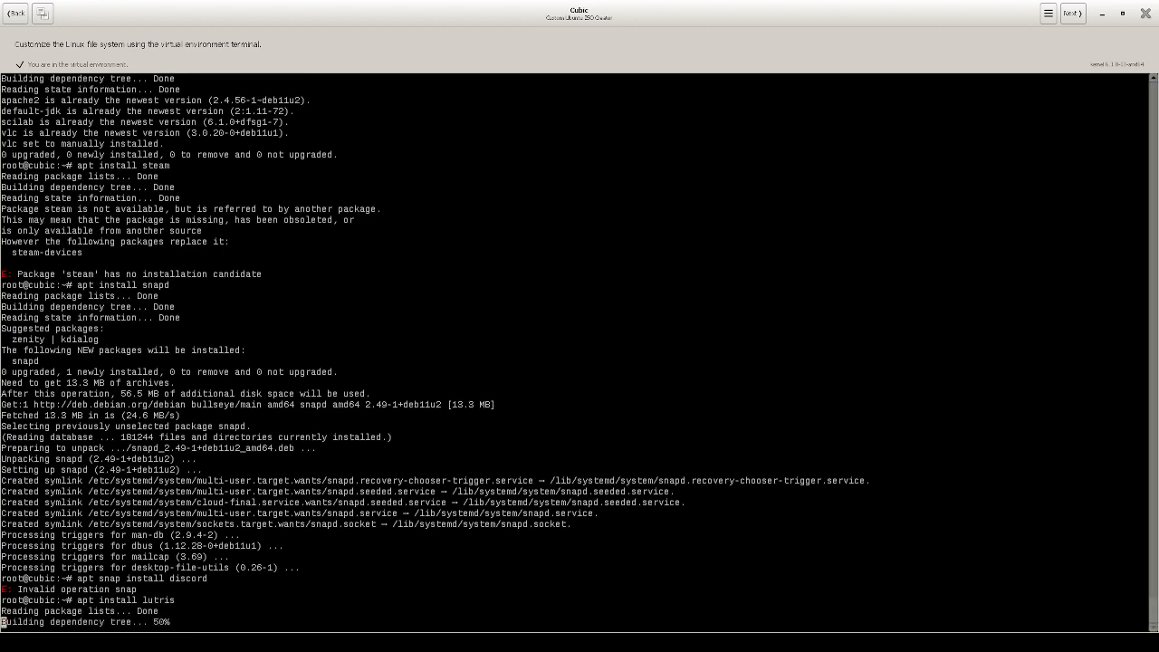
{"action": "type", "text": "y"}
{"action": "key", "text": "Return"}
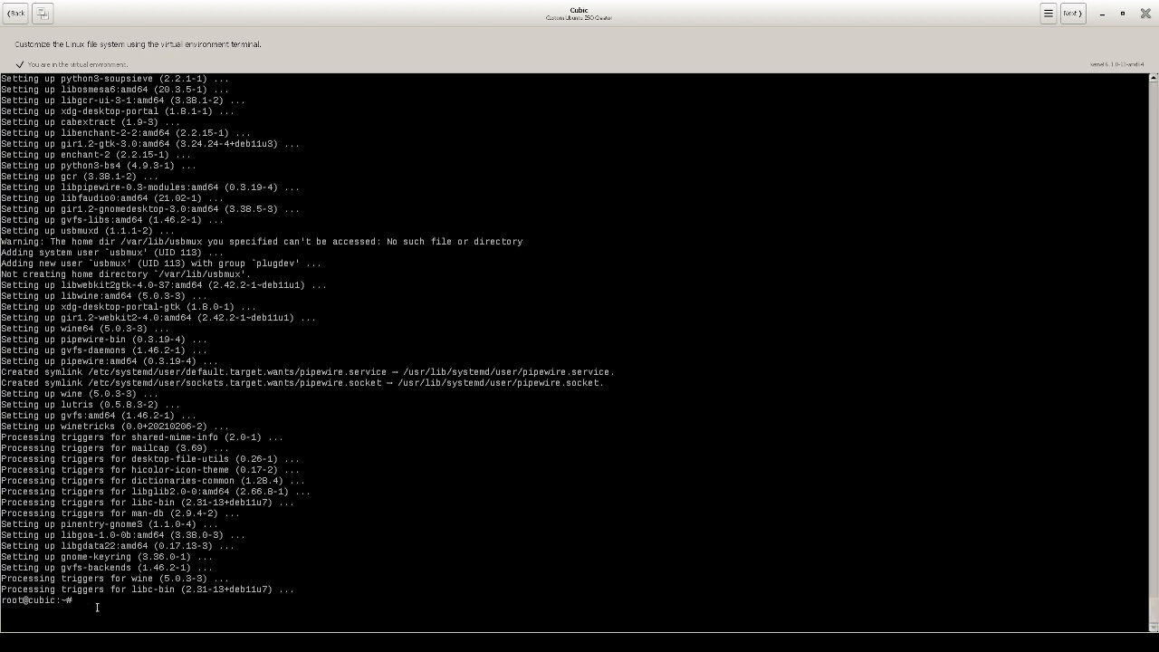
- Install flatpak with apt, accepting the additional packages
{"action": "type", "text": "apt i"}
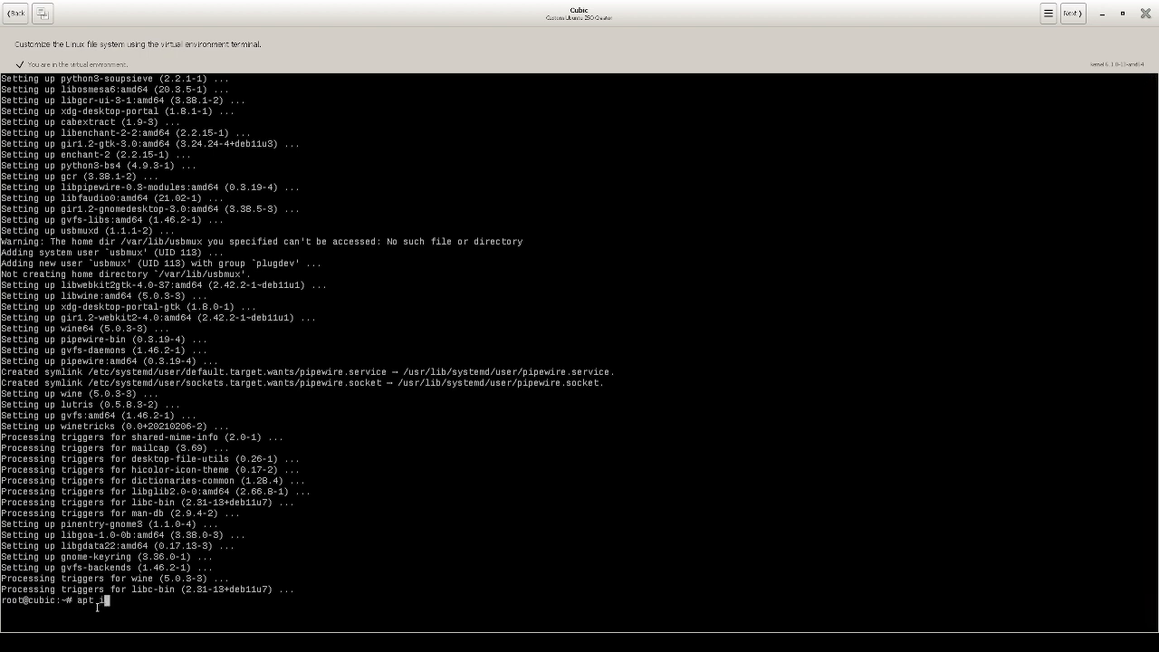
{"action": "type", "text": "nstall flatpak"}
{"action": "key", "text": "Return"}
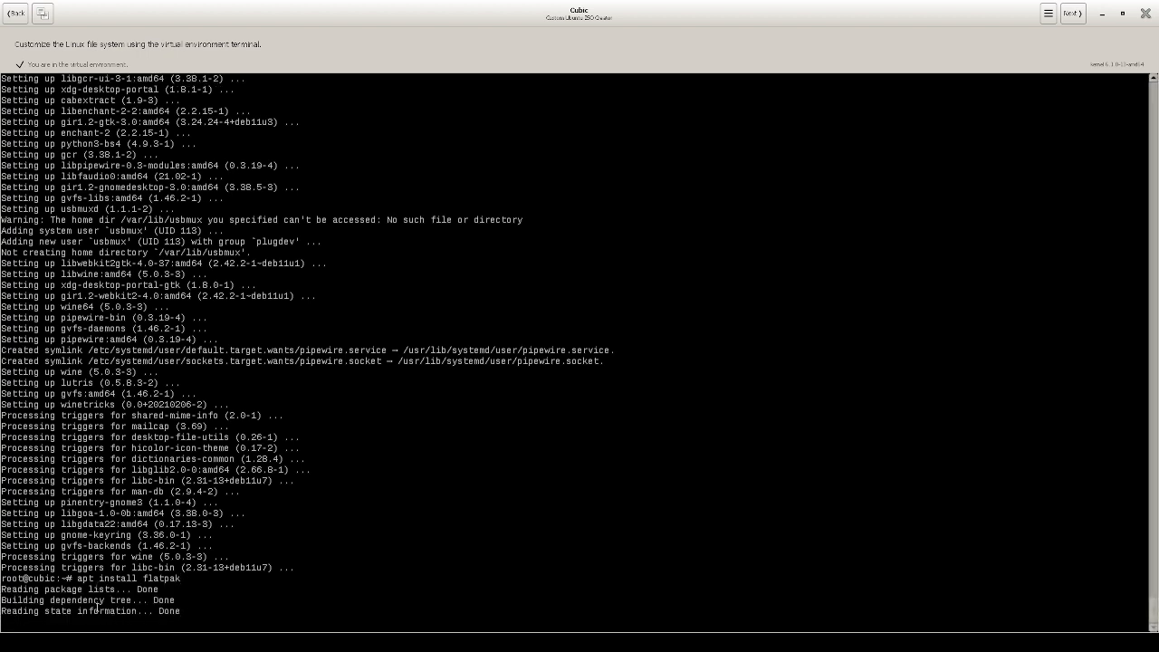
{"action": "type", "text": "y"}
{"action": "key", "text": "Return"}
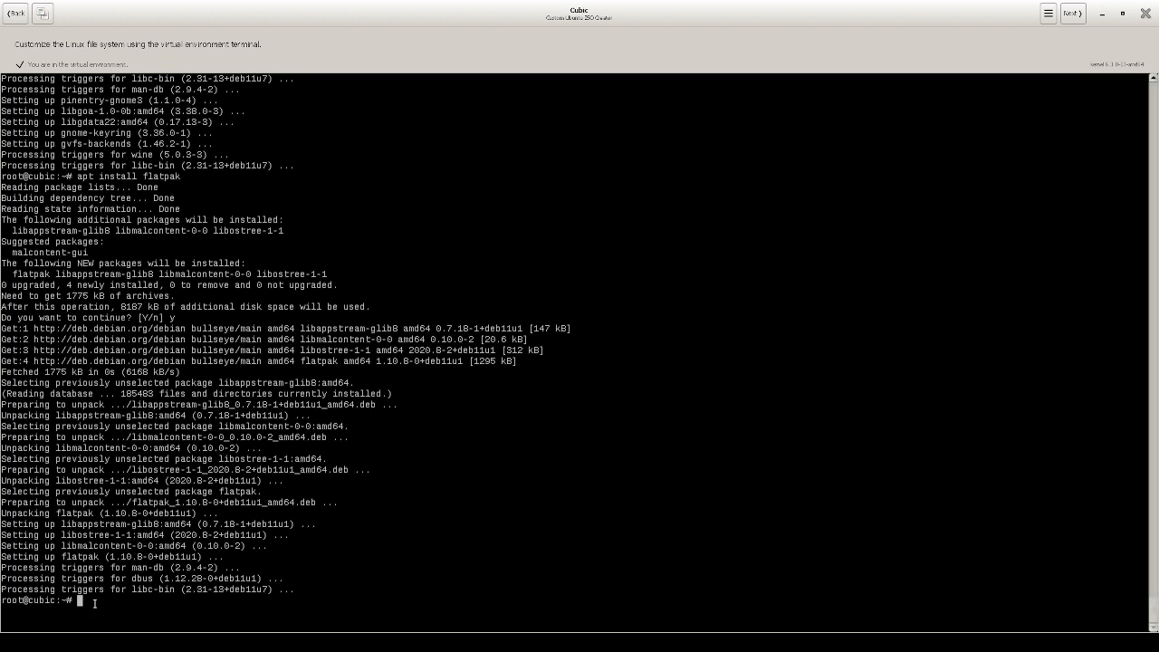
- Try to install Firefox by running flatpak install flathub org.mozilla.firefox
{"action": "type", "text": "flatpak install flathub org.mozilla.firefox"}
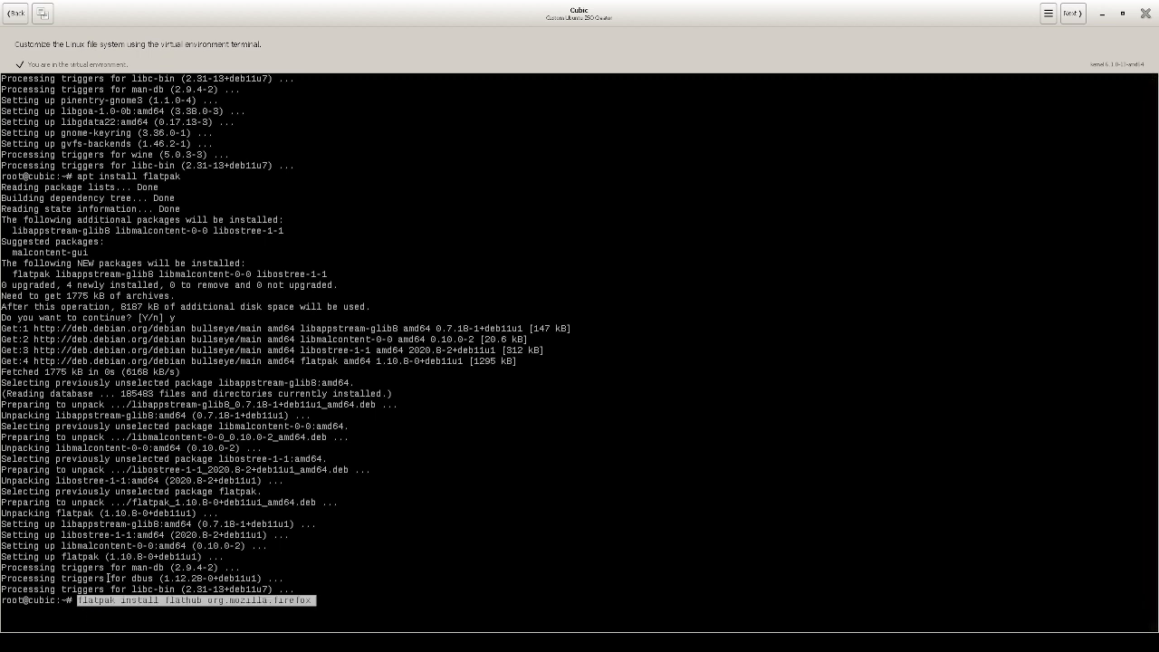
{"action": "key", "text": "Return"}
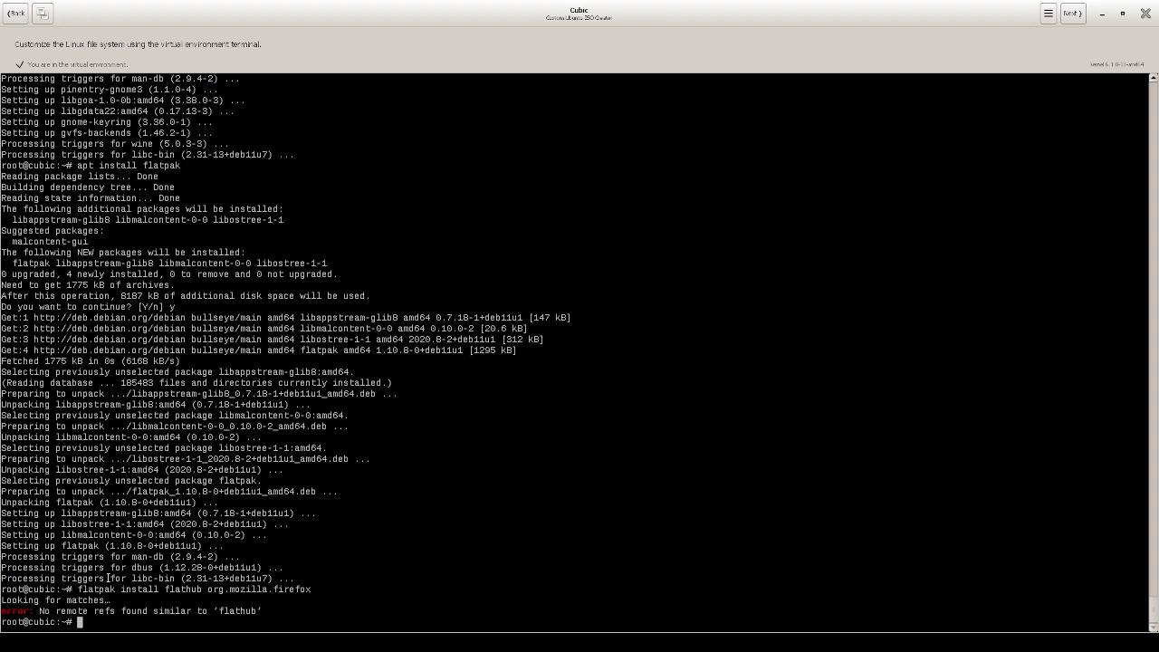
{"action": "key", "text": "Up"}
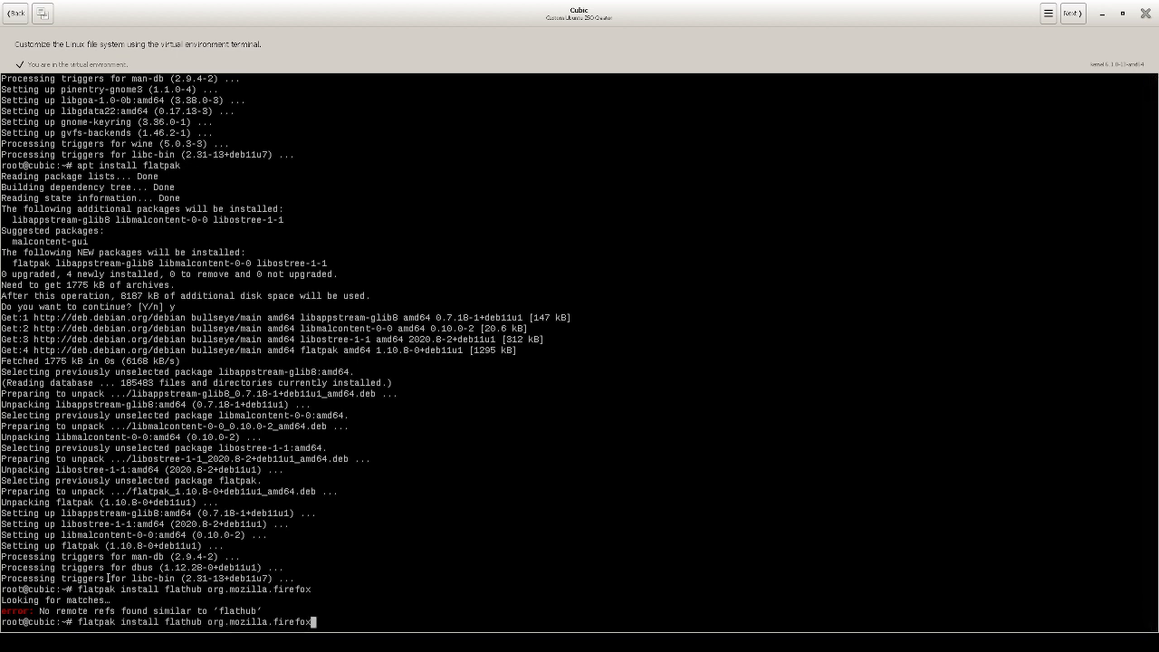
{"action": "key", "text": "Left"}
{"action": "key", "text": "Left"}
{"action": "key", "text": "Left"}
{"action": "key", "text": "Left"}
{"action": "key", "text": "Left"}
{"action": "key", "text": "Left"}
{"action": "key", "text": "Left"}
{"action": "key", "text": "Left"}
{"action": "key", "text": "Left"}
{"action": "key", "text": "Left"}
{"action": "key", "text": "Left"}
{"action": "key", "text": "Left"}
{"action": "key", "text": "Left"}
{"action": "key", "text": "Left"}
{"action": "key", "text": "Left"}
{"action": "key", "text": "Left"}
{"action": "key", "text": "Left"}
{"action": "key", "text": "Left"}
{"action": "key", "text": "Left"}
{"action": "key", "text": "Right"}
{"action": "key", "text": "Right"}
{"action": "key", "text": "Right"}
{"action": "key", "text": "Right"}
{"action": "key", "text": "Right"}
{"action": "key", "text": "Right"}
{"action": "key", "text": "Right"}
{"action": "key", "text": "Right"}
{"action": "key", "text": "Right"}
{"action": "key", "text": "Right"}
{"action": "key", "text": "Right"}
{"action": "key", "text": "Right"}
{"action": "key", "text": "Right"}
{"action": "key", "text": "Right"}
{"action": "key", "text": "Right"}
{"action": "key", "text": "Right"}
{"action": "key", "text": "Right"}
{"action": "key", "text": "Right"}
{"action": "key", "text": "Right"}
{"action": "key", "text": "BackSpace"}
{"action": "key", "text": "BackSpace"}
{"action": "key", "text": "BackSpace"}
{"action": "key", "text": "BackSpace"}
{"action": "key", "text": "BackSpace"}
{"action": "key", "text": "BackSpace"}
{"action": "key", "text": "BackSpace"}
{"action": "key", "text": "BackSpace"}
{"action": "key", "text": "BackSpace"}
{"action": "key", "text": "BackSpace"}
{"action": "key", "text": "BackSpace"}
{"action": "key", "text": "BackSpace"}
{"action": "key", "text": "BackSpace"}
{"action": "key", "text": "BackSpace"}
{"action": "key", "text": "BackSpace"}
{"action": "key", "text": "BackSpace"}
{"action": "key", "text": "BackSpace"}
{"action": "key", "text": "BackSpace"}
{"action": "key", "text": "BackSpace"}
{"action": "key", "text": "BackSpace"}
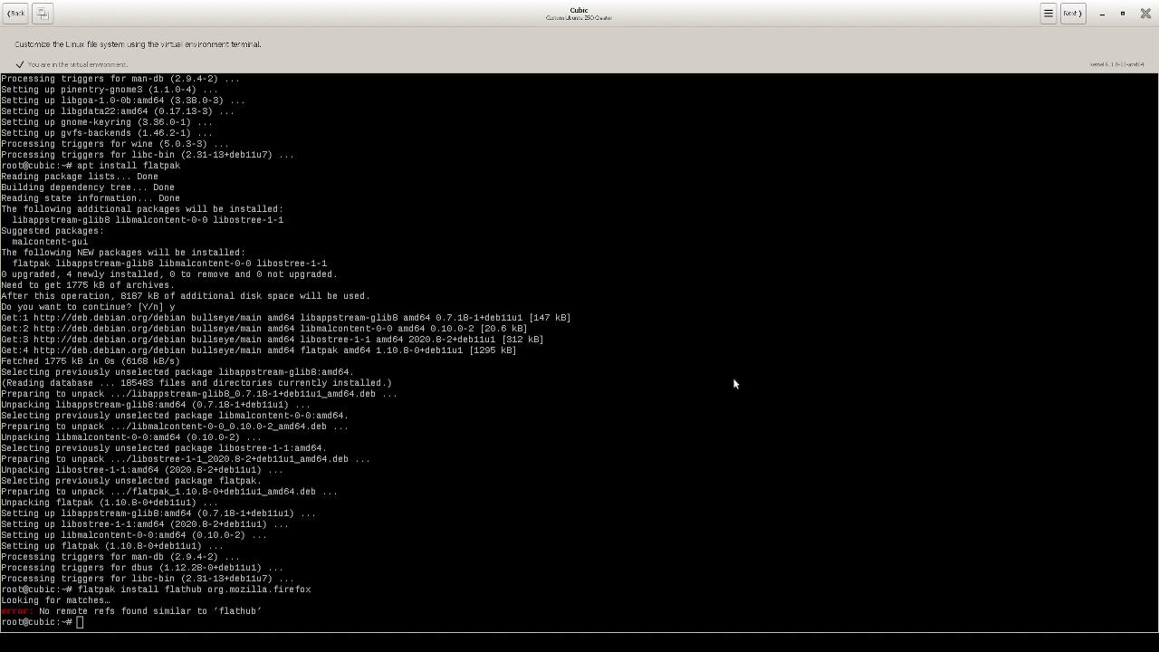
- Try to install the syncpasswd app by running flatpak install org.adishatz.syncpasswd, without naming the flathub remote
{"action": "left_click", "coordinate": [216, 628]}
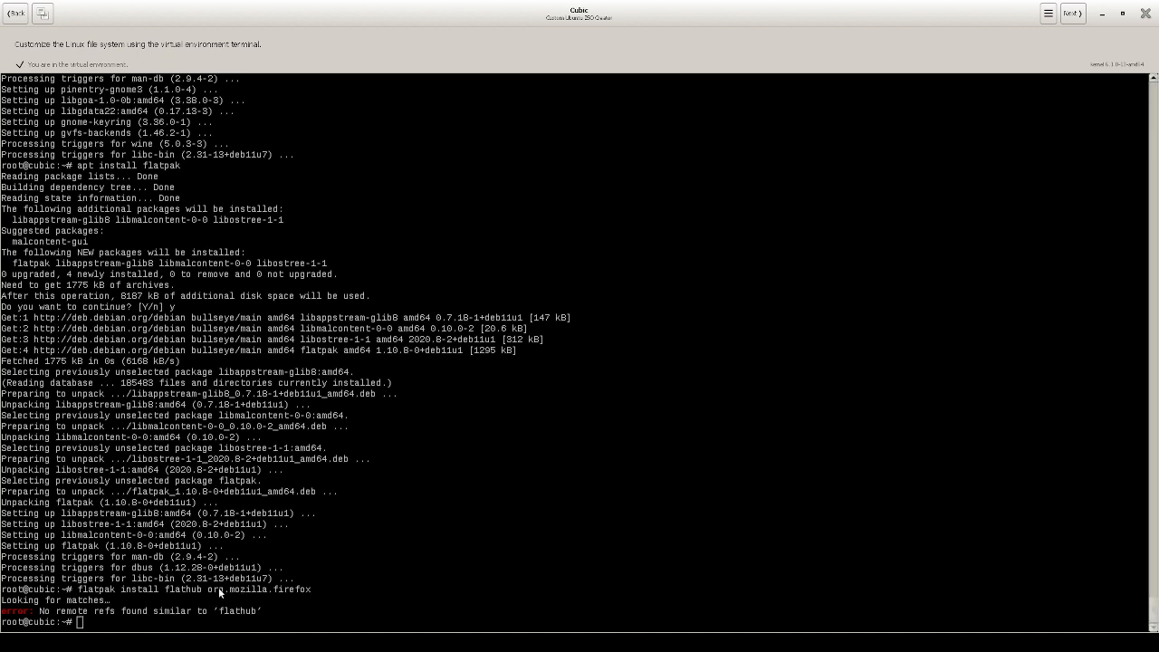
{"action": "type", "text": "flatpak install flathub org.adishatz.syncpasswd"}
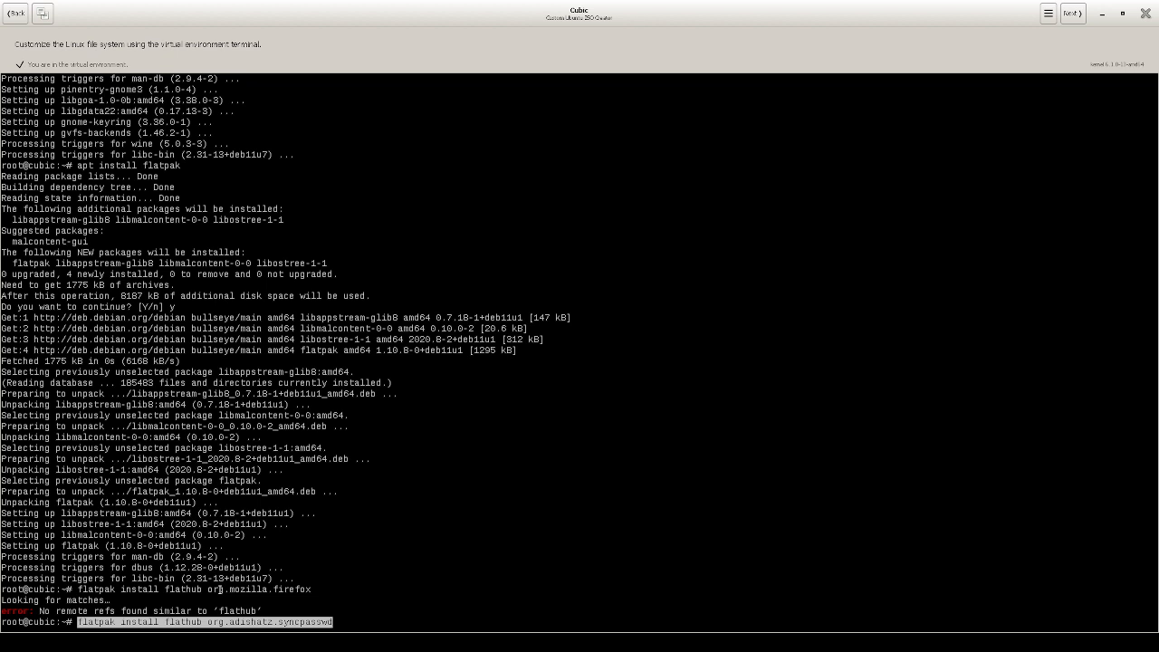
{"action": "key", "text": "Left"}
{"action": "key", "text": "Left"}
{"action": "key", "text": "Left"}
{"action": "key", "text": "Left"}
{"action": "key", "text": "Left"}
{"action": "key", "text": "Left"}
{"action": "key", "text": "Left"}
{"action": "key", "text": "Left"}
{"action": "key", "text": "Left"}
{"action": "key", "text": "Left"}
{"action": "key", "text": "Left"}
{"action": "key", "text": "Left"}
{"action": "key", "text": "Left"}
{"action": "key", "text": "Left"}
{"action": "key", "text": "Left"}
{"action": "key", "text": "Left"}
{"action": "key", "text": "Left"}
{"action": "key", "text": "Left"}
{"action": "key", "text": "Left"}
{"action": "key", "text": "Left"}
{"action": "key", "text": "Left"}
{"action": "key", "text": "Left"}
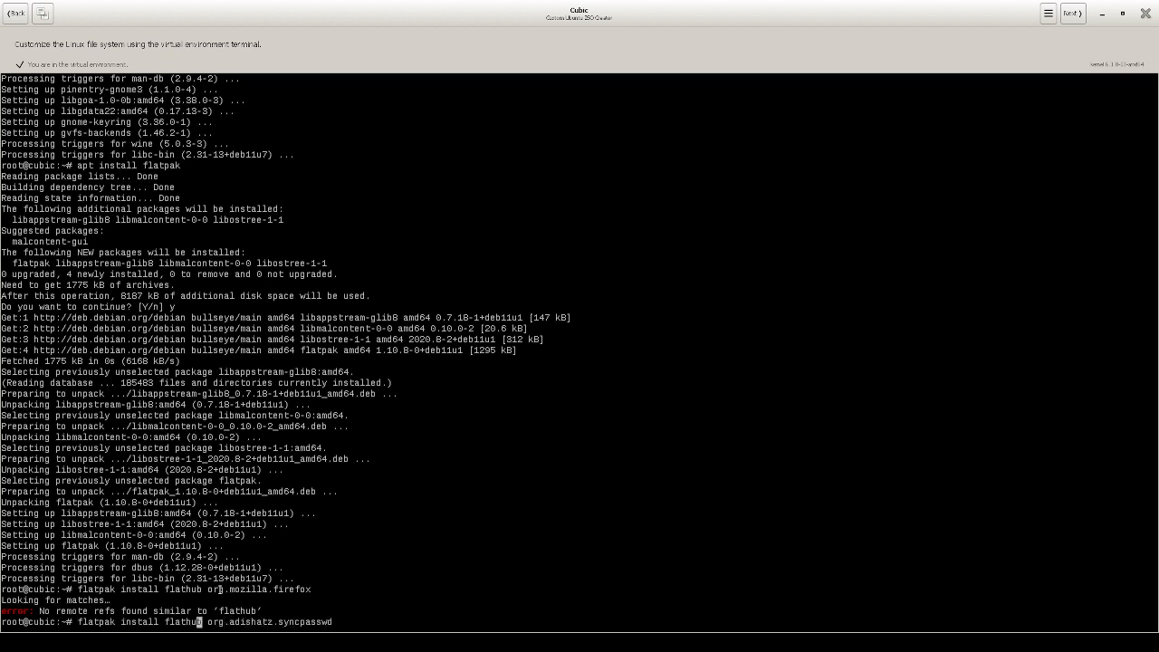
{"action": "key", "text": "BackSpace"}
{"action": "key", "text": "BackSpace"}
{"action": "key", "text": "BackSpace"}
{"action": "key", "text": "BackSpace"}
{"action": "key", "text": "BackSpace"}
{"action": "key", "text": "BackSpace"}
{"action": "key", "text": "BackSpace"}
{"action": "key", "text": "BackSpace"}
{"action": "key", "text": "Return"}
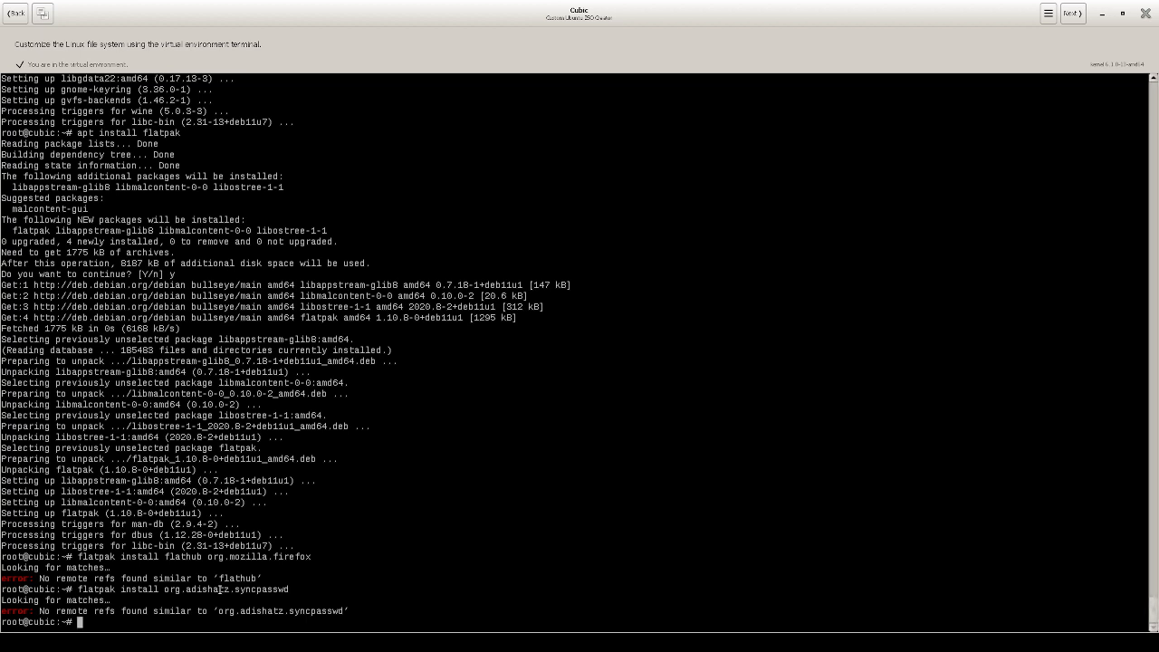
- Try to install Steam by running flatpak install steam, and leave the command line empty
{"action": "key", "text": "Up"}
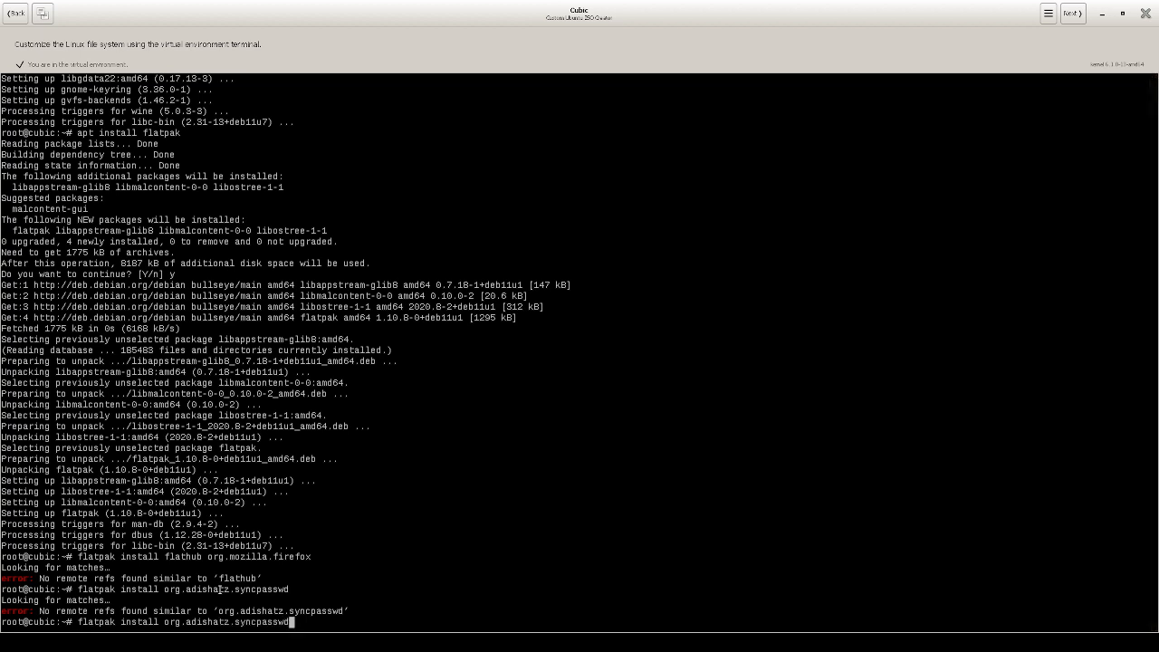
{"action": "key", "text": "BackSpace"}
{"action": "key", "text": "BackSpace"}
{"action": "key", "text": "BackSpace"}
{"action": "key", "text": "BackSpace"}
{"action": "key", "text": "BackSpace"}
{"action": "key", "text": "BackSpace"}
{"action": "key", "text": "BackSpace"}
{"action": "key", "text": "BackSpace"}
{"action": "key", "text": "BackSpace"}
{"action": "key", "text": "BackSpace"}
{"action": "key", "text": "BackSpace"}
{"action": "key", "text": "BackSpace"}
{"action": "key", "text": "BackSpace"}
{"action": "key", "text": "BackSpace"}
{"action": "key", "text": "BackSpace"}
{"action": "key", "text": "BackSpace"}
{"action": "key", "text": "BackSpace"}
{"action": "key", "text": "BackSpace"}
{"action": "key", "text": "BackSpace"}
{"action": "key", "text": "BackSpace"}
{"action": "key", "text": "BackSpace"}
{"action": "key", "text": "BackSpace"}
{"action": "key", "text": "BackSpace"}
{"action": "type", "text": "steam"}
{"action": "key", "text": "Return"}
{"action": "key", "text": "Up"}
{"action": "key", "text": "BackSpace"}
{"action": "key", "text": "BackSpace"}
{"action": "key", "text": "BackSpace"}
{"action": "key", "text": "BackSpace"}
{"action": "key", "text": "BackSpace"}
{"action": "key", "text": "BackSpace"}
{"action": "key", "text": "BackSpace"}
{"action": "key", "text": "BackSpace"}
{"action": "key", "text": "BackSpace"}
{"action": "key", "text": "BackSpace"}
{"action": "key", "text": "BackSpace"}
{"action": "key", "text": "BackSpace"}
{"action": "key", "text": "BackSpace"}
{"action": "key", "text": "BackSpace"}
{"action": "key", "text": "BackSpace"}
{"action": "key", "text": "BackSpace"}
{"action": "key", "text": "BackSpace"}
{"action": "key", "text": "BackSpace"}
{"action": "key", "text": "BackSpace"}
{"action": "key", "text": "BackSpace"}
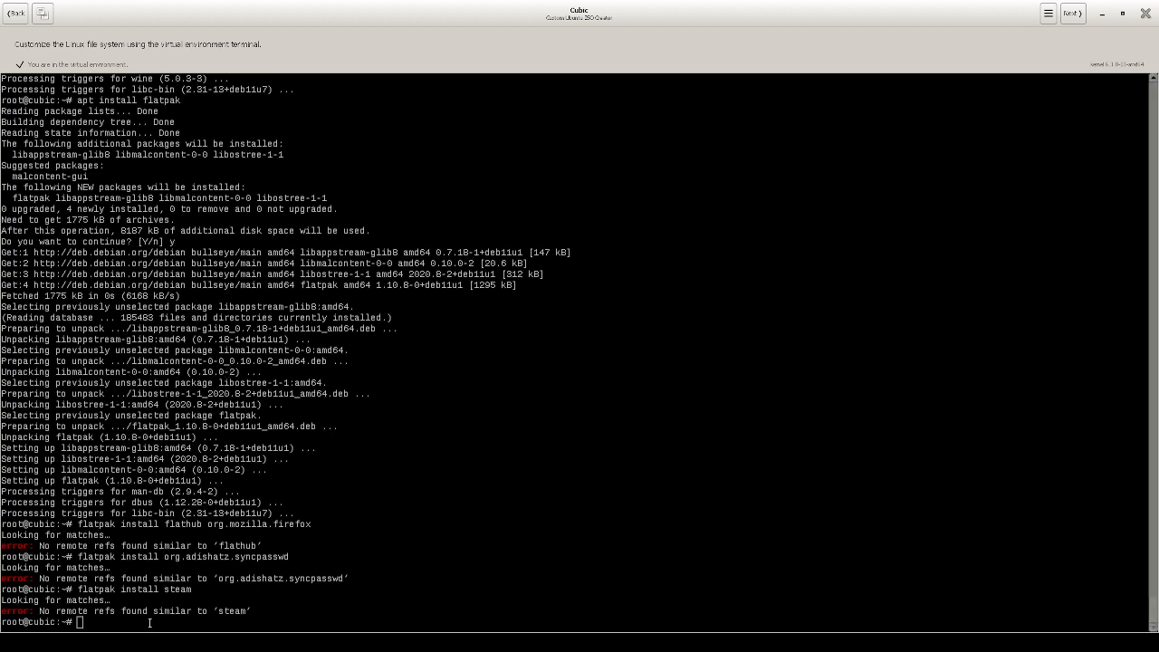
- Add the i386 architecture with dpkg and create the /etc/apt/keyrings directory with mode 755
{"action": "type", "text": "sudo dpkg --add-architecture i386"}
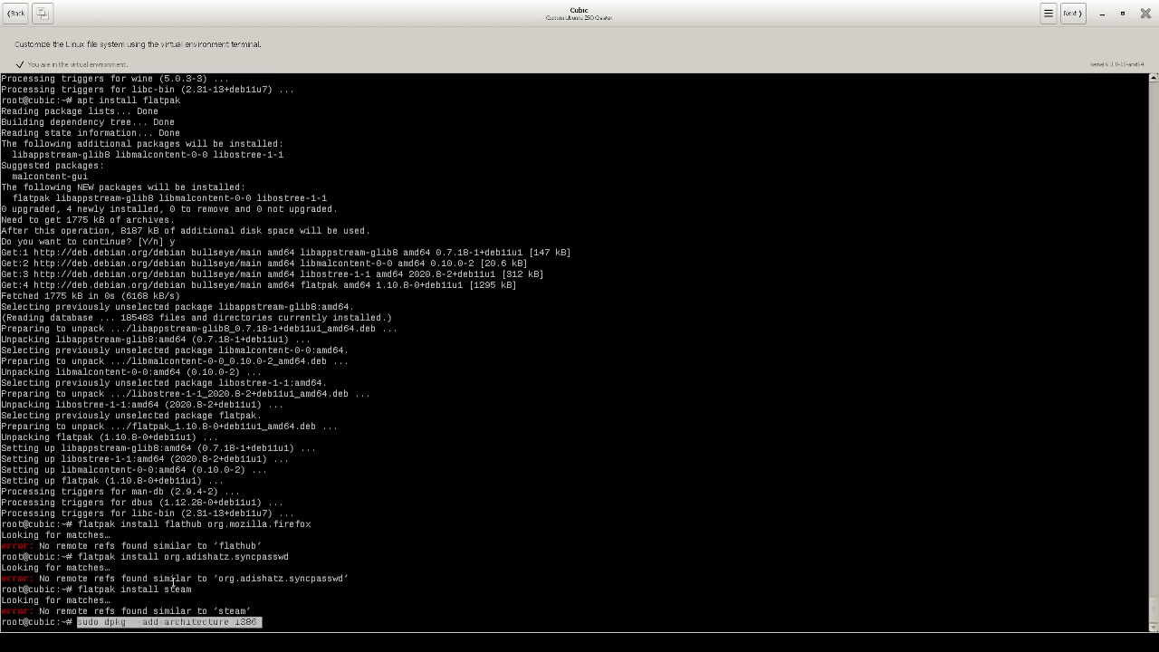
{"action": "key", "text": "Return"}
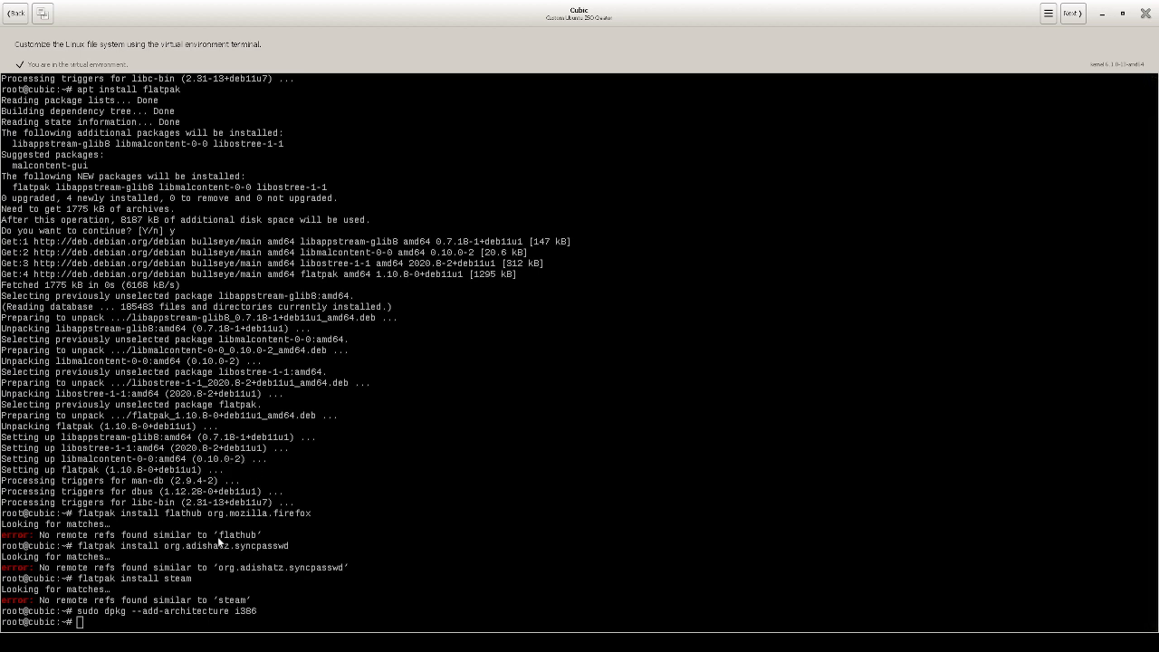
{"action": "type", "text": "sudo mkdir -pm755 /etc/apt/keyrings"}
{"action": "key", "text": "Return"}
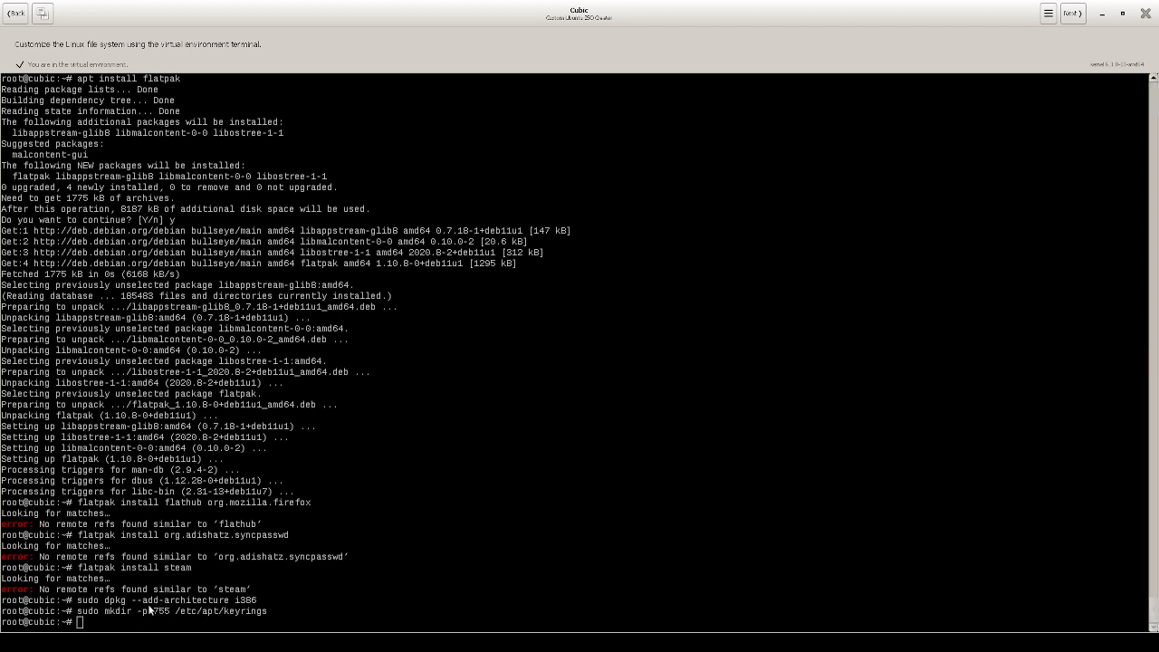
- Download the WineHQ repository key to /etc/apt/keyrings/winehq-archive.key and winehq-bullseye.sources into /etc/apt/sources.list.d/ with wget
{"action": "type", "text": "sudo wget -O /etc/apt/keyrings/winehq-archive.key https://dl.winehq.org/wine-builds/winehq.key"}
{"action": "key", "text": "Return"}
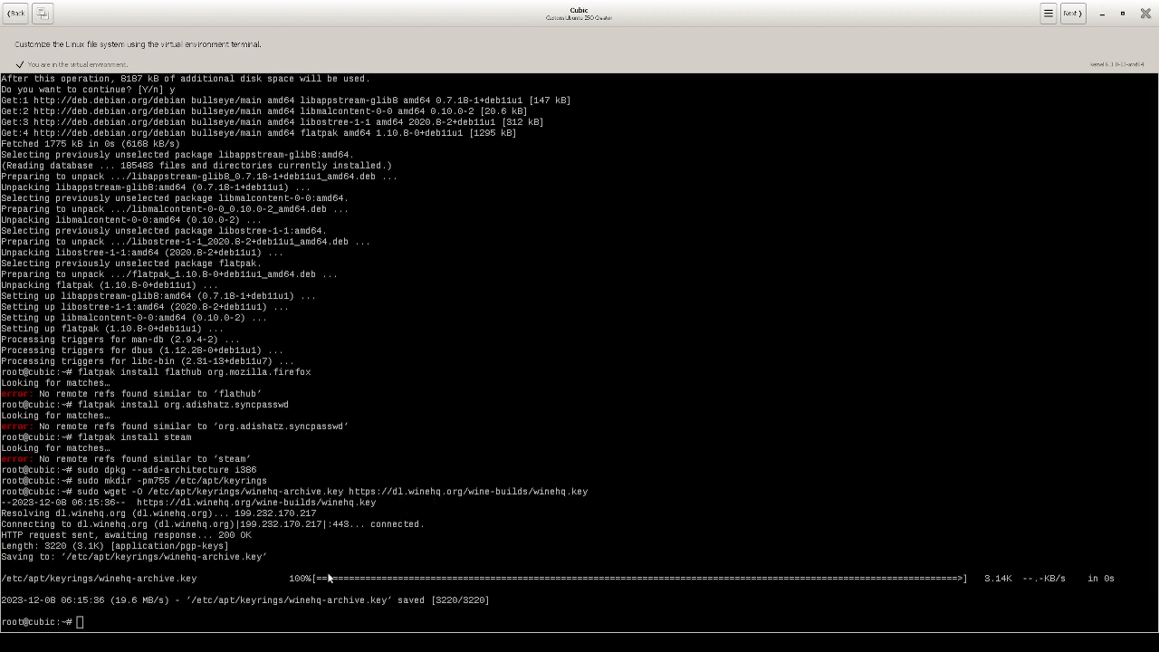
{"action": "type", "text": "sudo wget -NP /etc/apt/sources.list.d/ https://dl.winehq.org/wine-builds/debian/dists/bullseye/winehq-bullseye.sources"}
{"action": "key", "text": "Return"}
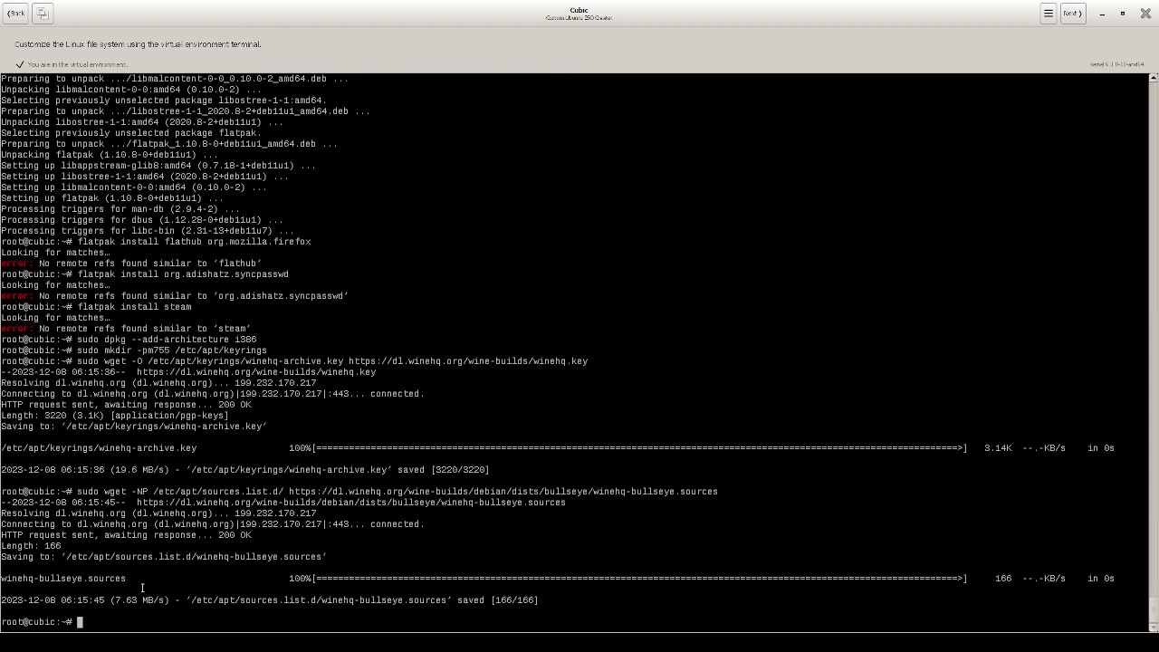
- Update the apt package lists and install winehq-staging with its recommended packages, accepting the changes
{"action": "type", "text": "apt update"}
{"action": "key", "text": "Return"}
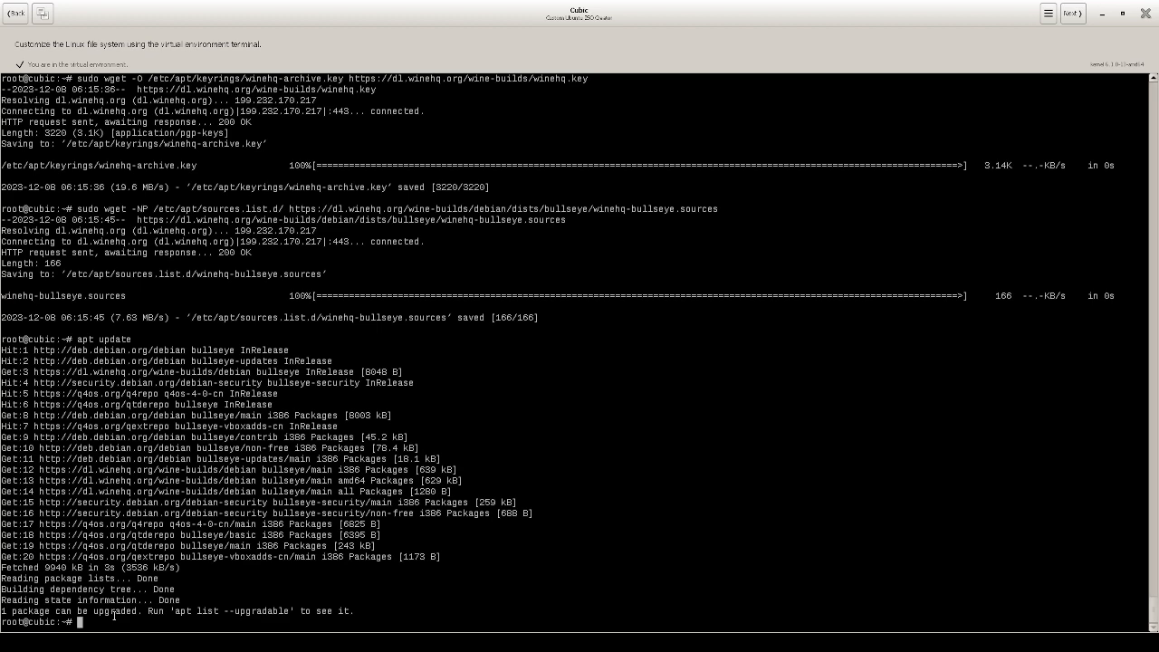
{"action": "type", "text": "sudo apt install --install-recommends winehq-staging"}
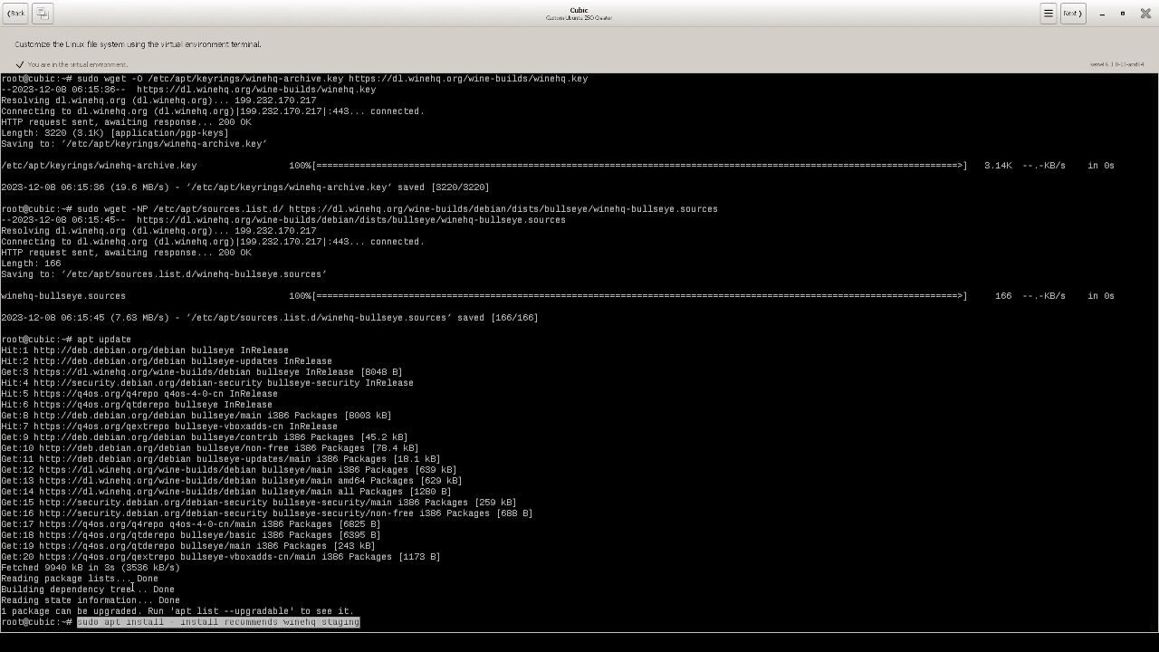
{"action": "key", "text": "Return"}
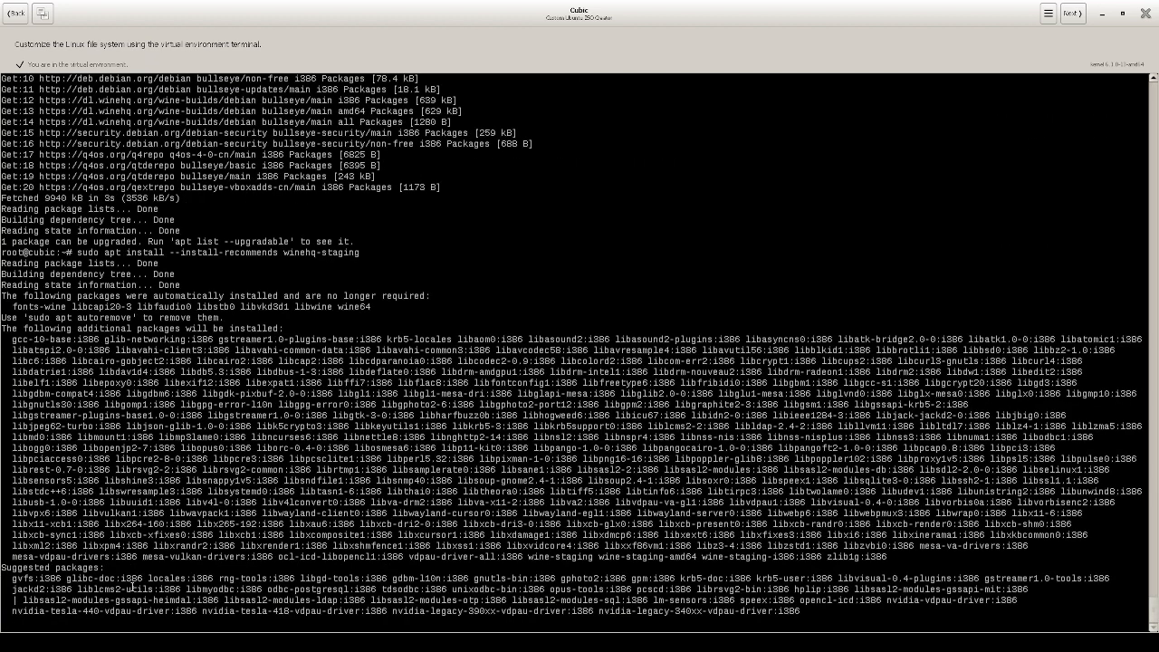
{"action": "type", "text": "y"}
{"action": "key", "text": "Return"}
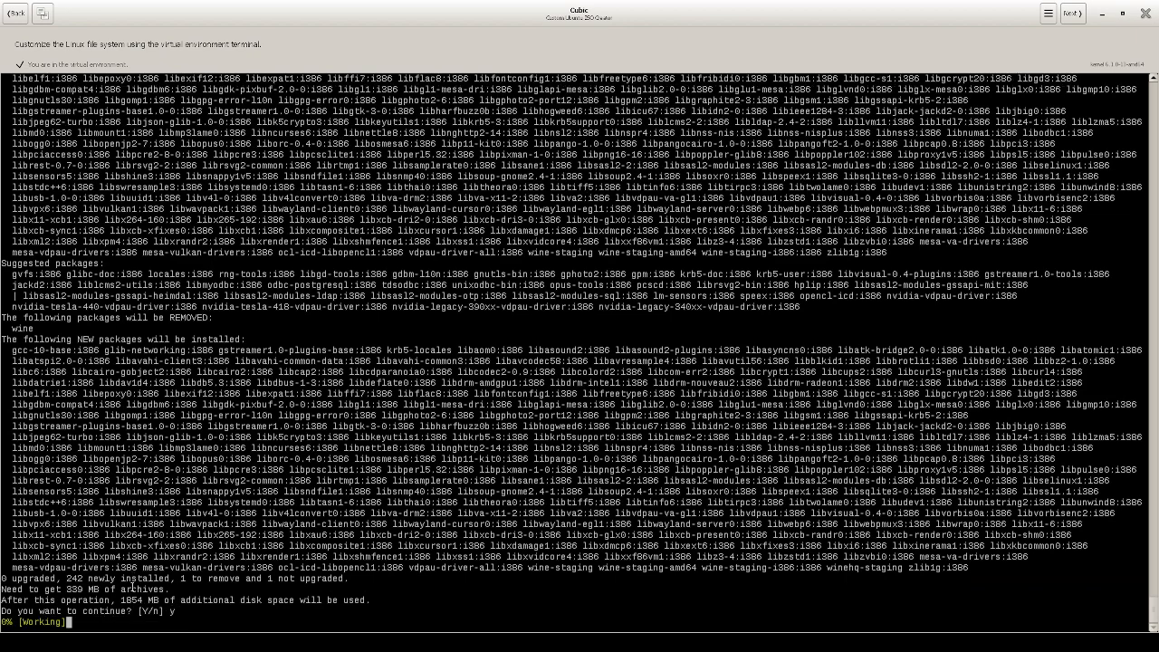
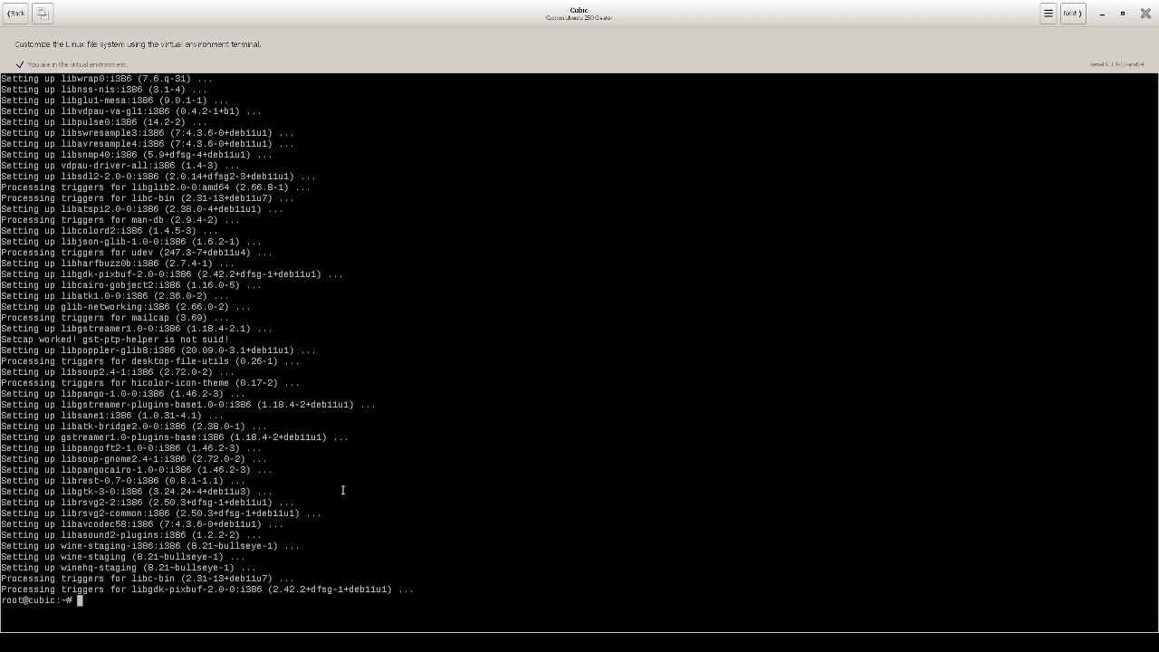
- Install winetricks with apt
{"action": "type", "text": "apt in"}
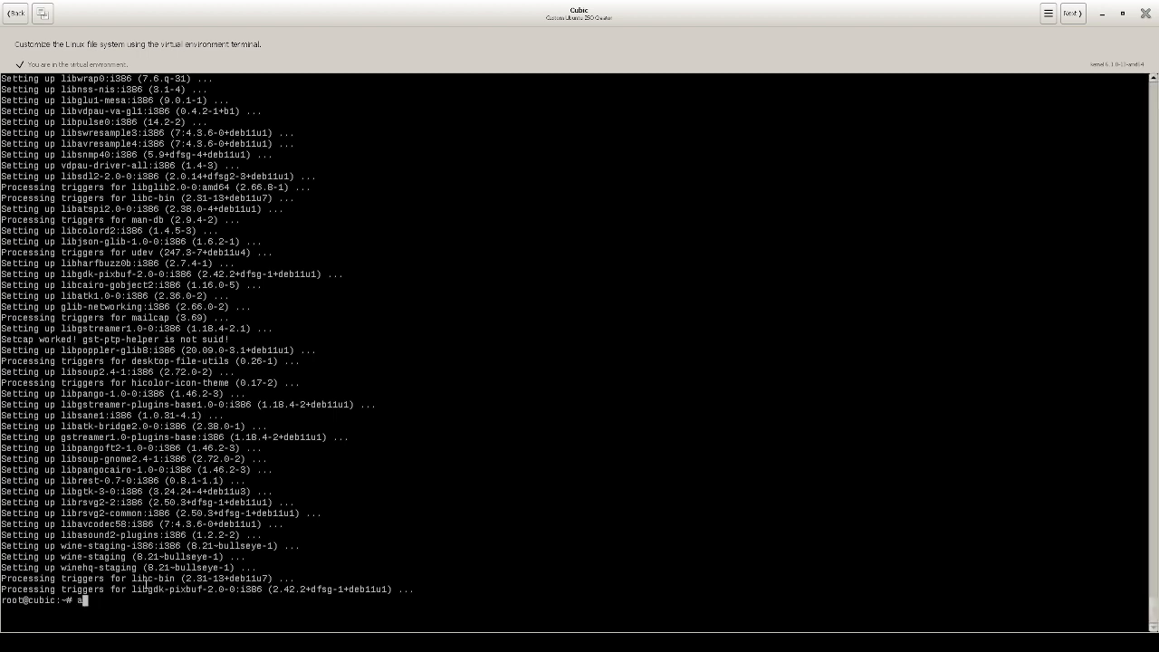
{"action": "type", "text": "st"}
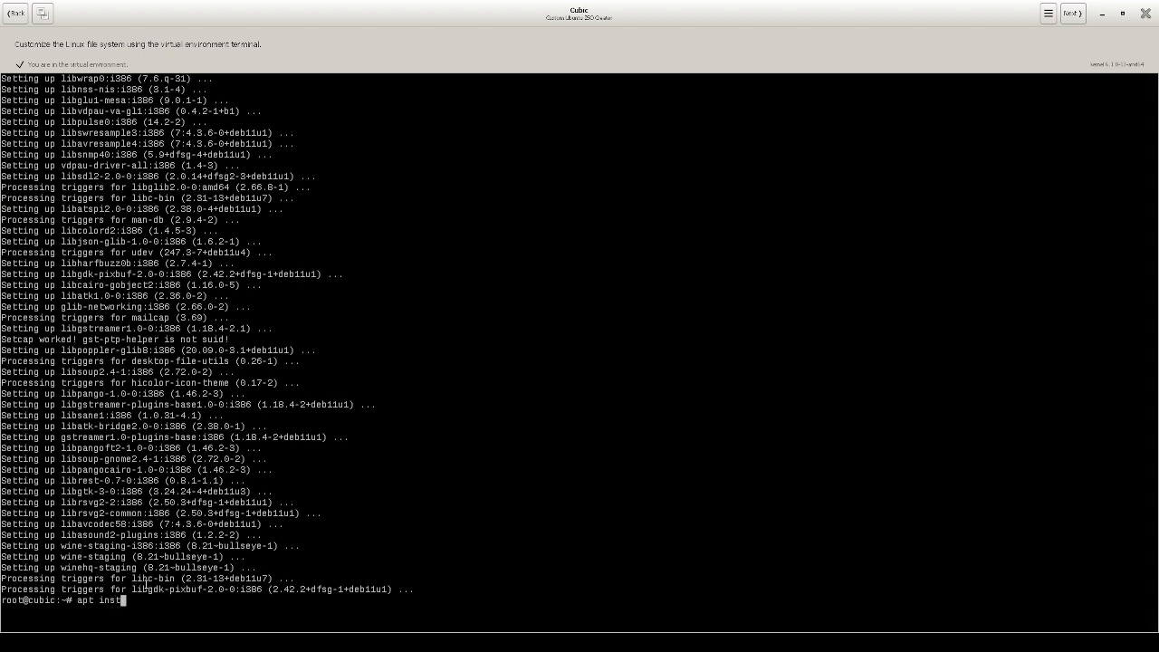
{"action": "type", "text": "all winetricks"}
{"action": "key", "text": "Return"}
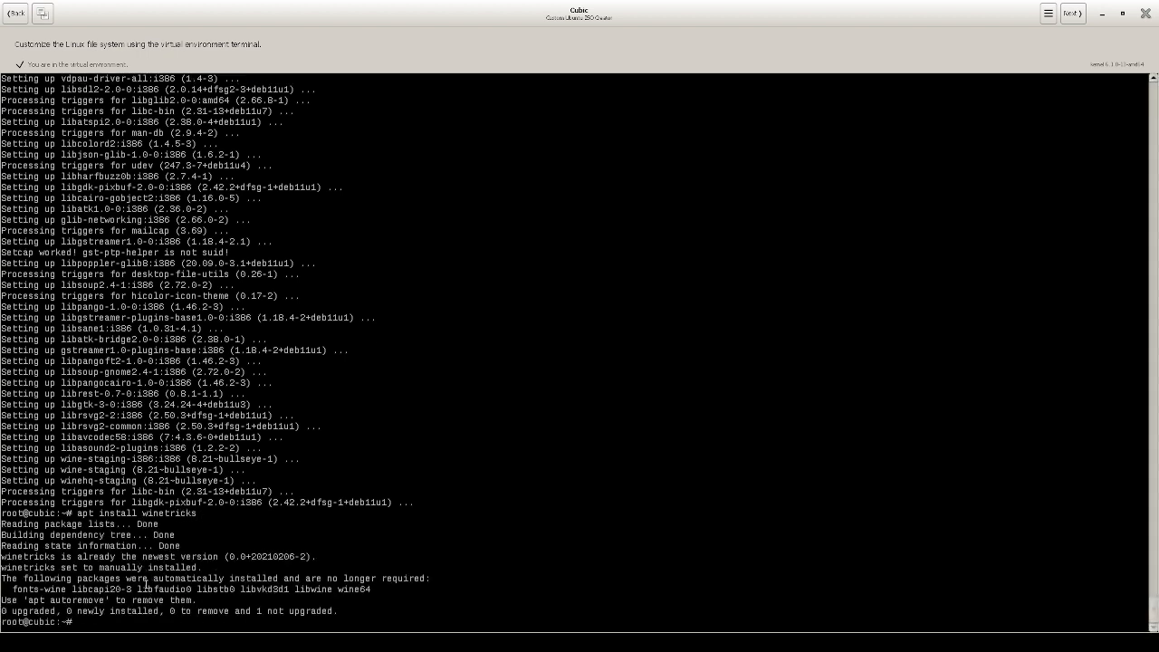
- Run apt upgrade and accept upgrading the remaining packages
{"action": "key", "text": "Up"}
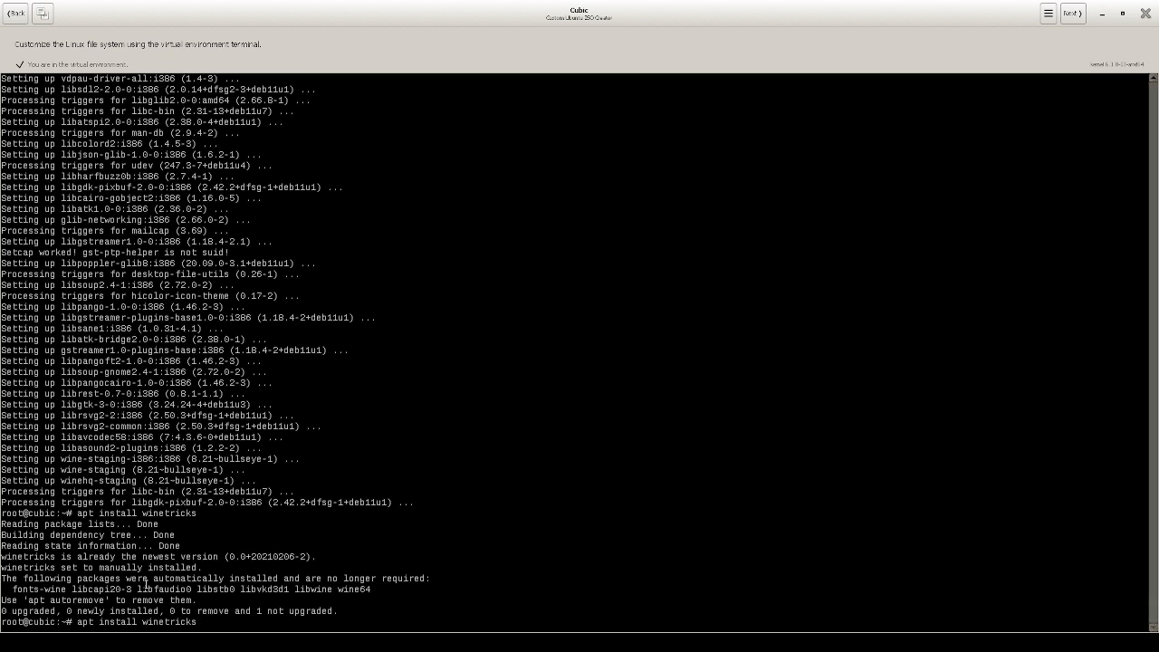
{"action": "key", "text": "BackSpace"}
{"action": "key", "text": "BackSpace"}
{"action": "key", "text": "BackSpace"}
{"action": "key", "text": "BackSpace"}
{"action": "key", "text": "BackSpace"}
{"action": "key", "text": "BackSpace"}
{"action": "key", "text": "BackSpace"}
{"action": "key", "text": "BackSpace"}
{"action": "key", "text": "BackSpace"}
{"action": "key", "text": "BackSpace"}
{"action": "key", "text": "BackSpace"}
{"action": "key", "text": "BackSpace"}
{"action": "key", "text": "BackSpace"}
{"action": "key", "text": "BackSpace"}
{"action": "key", "text": "BackSpace"}
{"action": "key", "text": "BackSpace"}
{"action": "key", "text": "BackSpace"}
{"action": "key", "text": "BackSpace"}
{"action": "key", "text": "BackSpace"}
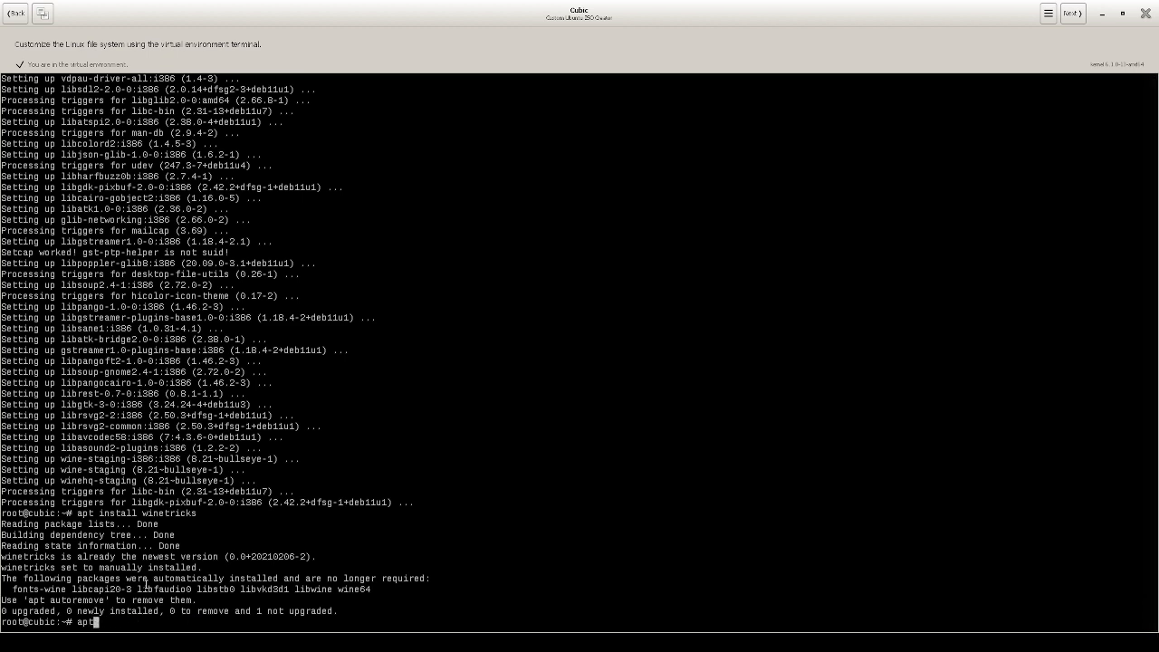
{"action": "type", "text": "upgrade"}
{"action": "key", "text": "Return"}
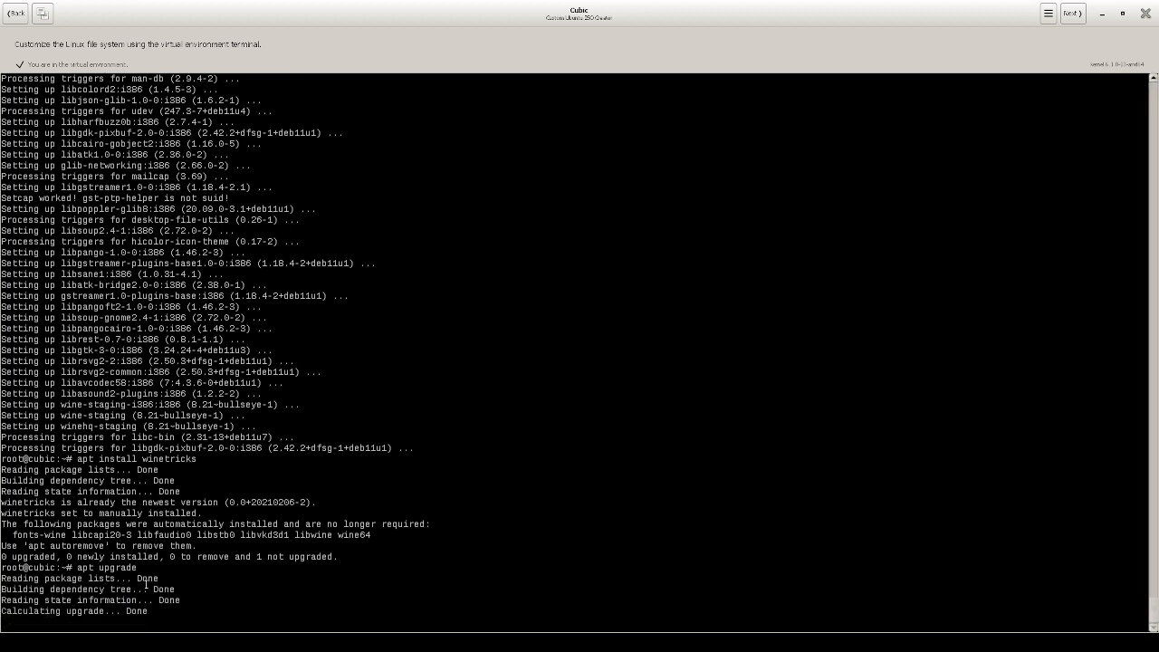
{"action": "type", "text": "y"}
{"action": "key", "text": "Return"}
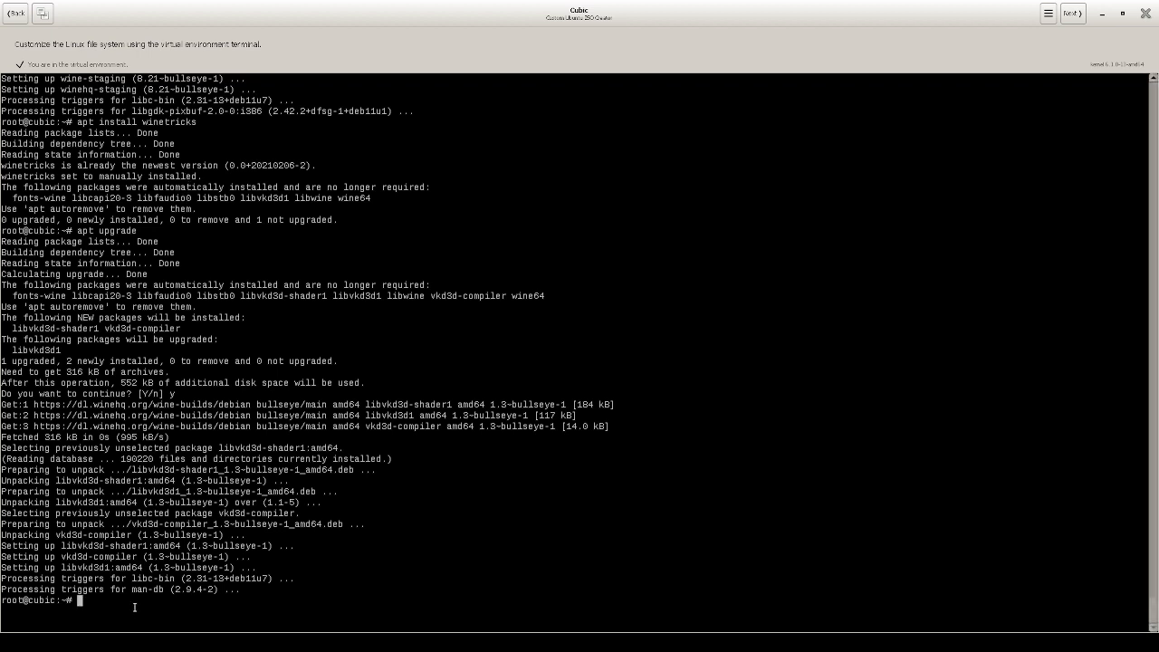
- Try to install windscribe_2.7.14_amd64.deb with apt from its file:// path in the host's Modèles folder, cancelling the file copy
{"action": "type", "text": "sudo"}
{"action": "key", "text": "BackSpace"}
{"action": "key", "text": "BackSpace"}
{"action": "key", "text": "BackSpace"}
{"action": "key", "text": "BackSpace"}
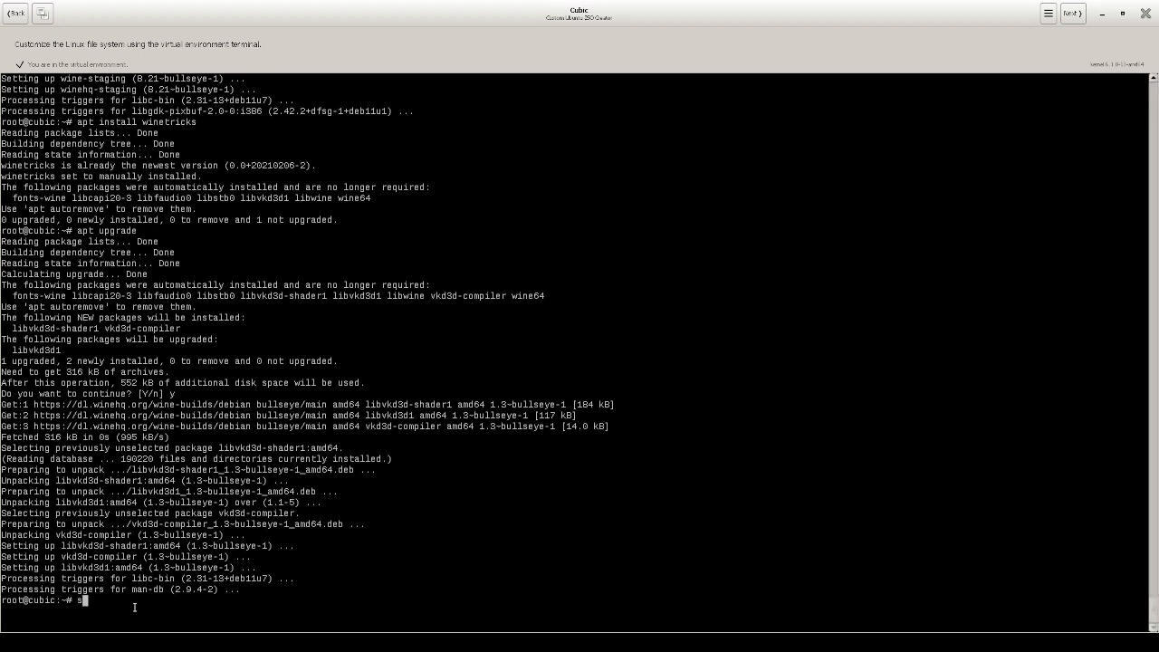
{"action": "type", "text": "apt install"}
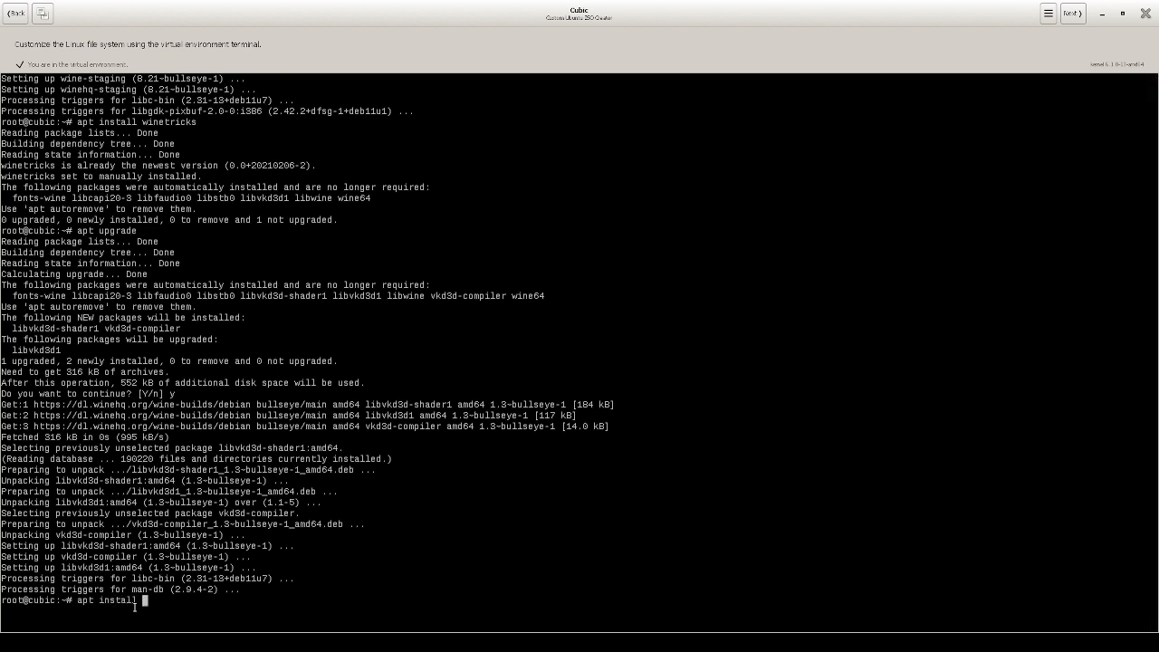
{"action": "key", "text": "ctrl+shift+v"}
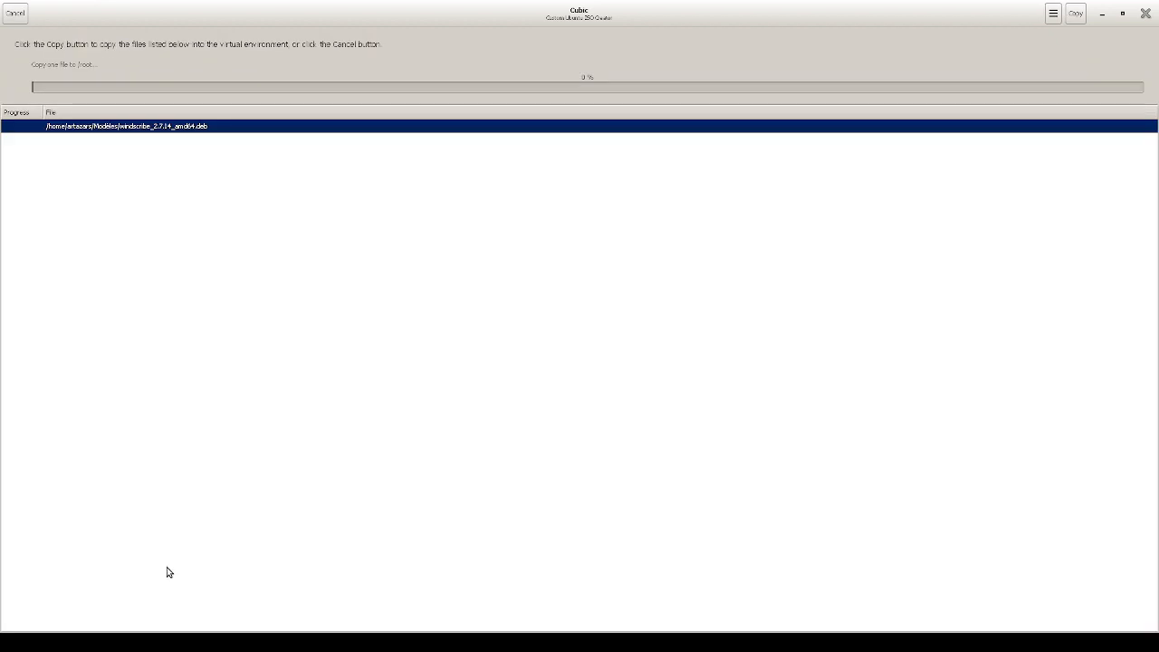
{"action": "left_click", "coordinate": [168, 566]}
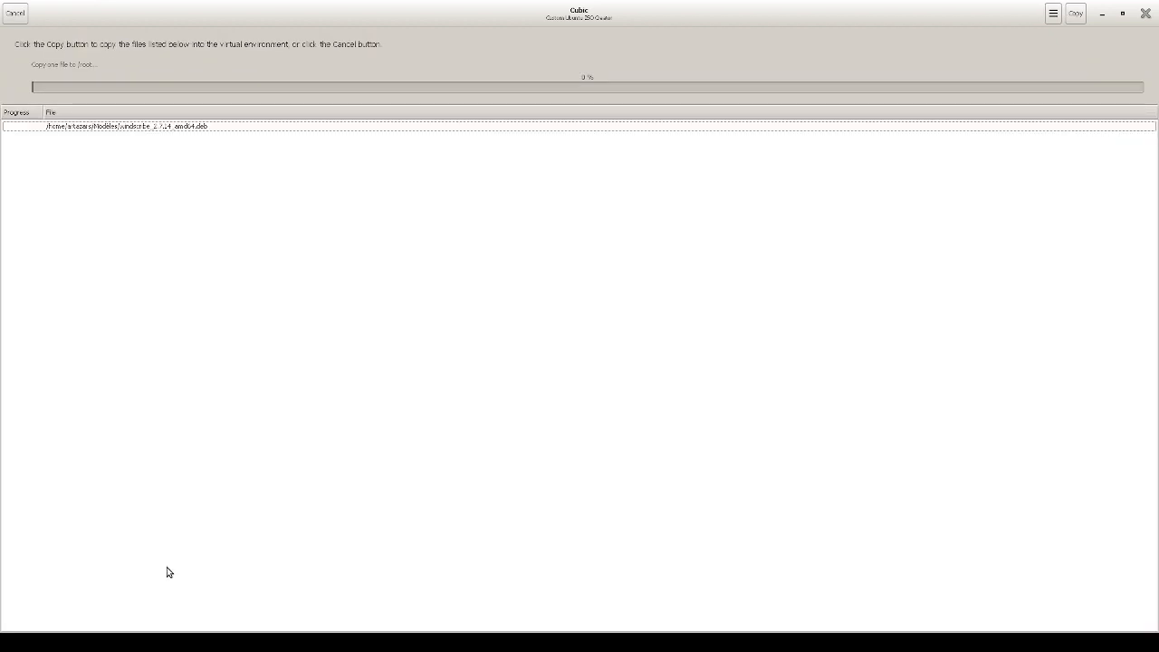
{"action": "left_click", "coordinate": [17, 11]}
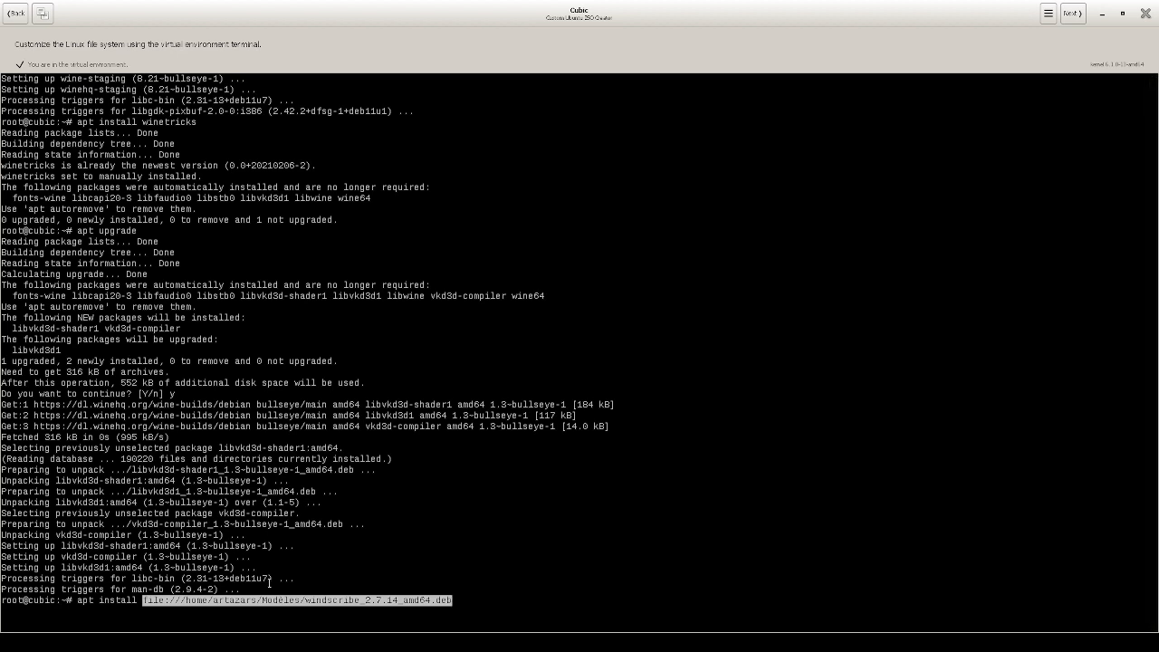
{"action": "key", "text": "Return"}
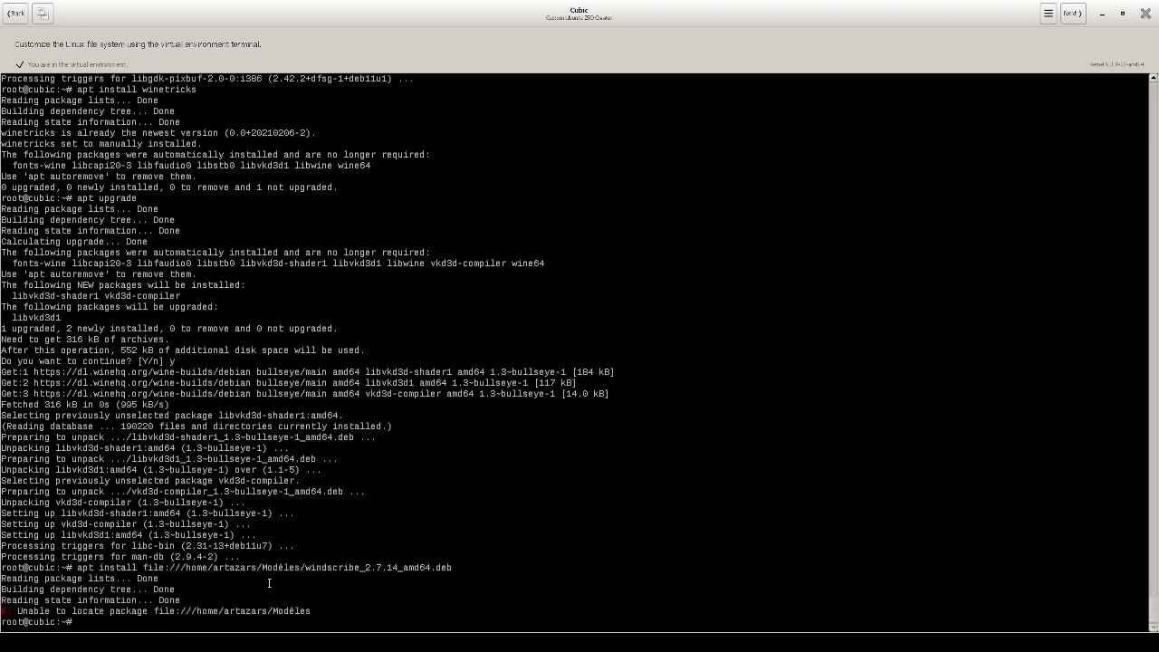
- Try to install windscribe_2.7.14_amd64.deb with apt using only its file name, without any folder path
{"action": "key", "text": "Up"}
{"action": "key", "text": "Left"}
{"action": "key", "text": "Left"}
{"action": "key", "text": "Left"}
{"action": "key", "text": "Left"}
{"action": "key", "text": "Left"}
{"action": "key", "text": "Left"}
{"action": "key", "text": "Left"}
{"action": "key", "text": "Left"}
{"action": "key", "text": "Left"}
{"action": "key", "text": "Left"}
{"action": "key", "text": "Left"}
{"action": "key", "text": "Left"}
{"action": "key", "text": "Left"}
{"action": "key", "text": "Left"}
{"action": "key", "text": "Left"}
{"action": "key", "text": "Left"}
{"action": "key", "text": "Left"}
{"action": "key", "text": "Left"}
{"action": "key", "text": "Left"}
{"action": "key", "text": "Left"}
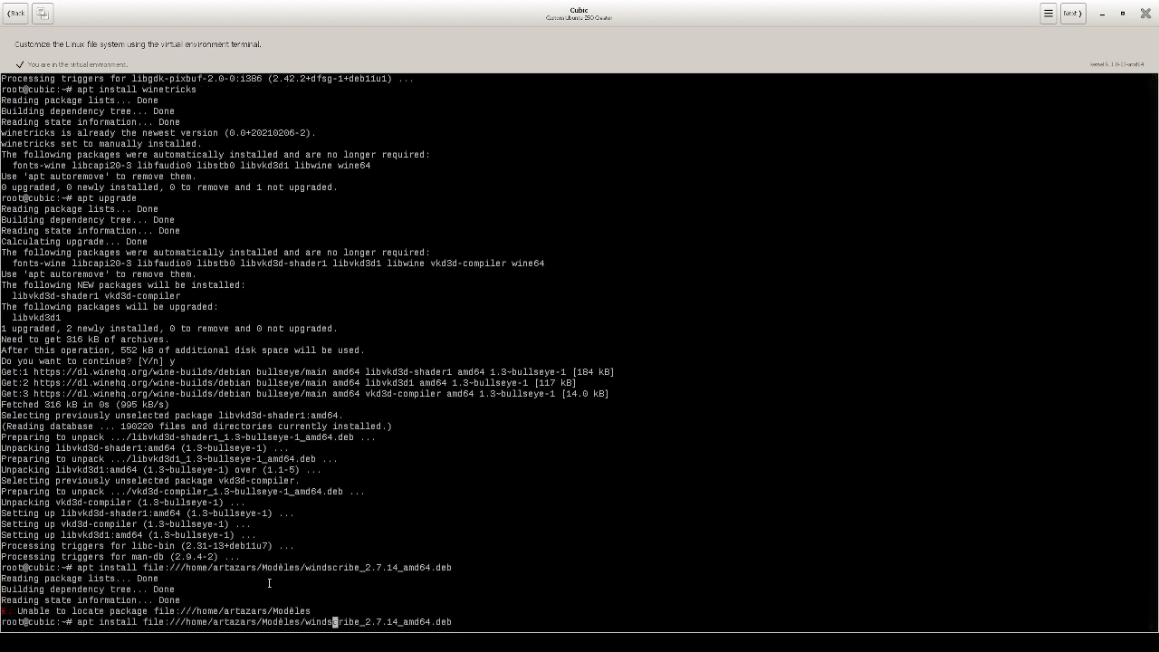
{"action": "key", "text": "BackSpace"}
{"action": "key", "text": "BackSpace"}
{"action": "key", "text": "BackSpace"}
{"action": "key", "text": "BackSpace"}
{"action": "key", "text": "BackSpace"}
{"action": "key", "text": "BackSpace"}
{"action": "key", "text": "BackSpace"}
{"action": "key", "text": "BackSpace"}
{"action": "key", "text": "BackSpace"}
{"action": "key", "text": "BackSpace"}
{"action": "key", "text": "BackSpace"}
{"action": "key", "text": "BackSpace"}
{"action": "key", "text": "BackSpace"}
{"action": "key", "text": "BackSpace"}
{"action": "key", "text": "BackSpace"}
{"action": "key", "text": "BackSpace"}
{"action": "key", "text": "BackSpace"}
{"action": "key", "text": "BackSpace"}
{"action": "key", "text": "BackSpace"}
{"action": "key", "text": "BackSpace"}
{"action": "key", "text": "BackSpace"}
{"action": "key", "text": "BackSpace"}
{"action": "key", "text": "BackSpace"}
{"action": "key", "text": "BackSpace"}
{"action": "key", "text": "BackSpace"}
{"action": "key", "text": "BackSpace"}
{"action": "key", "text": "BackSpace"}
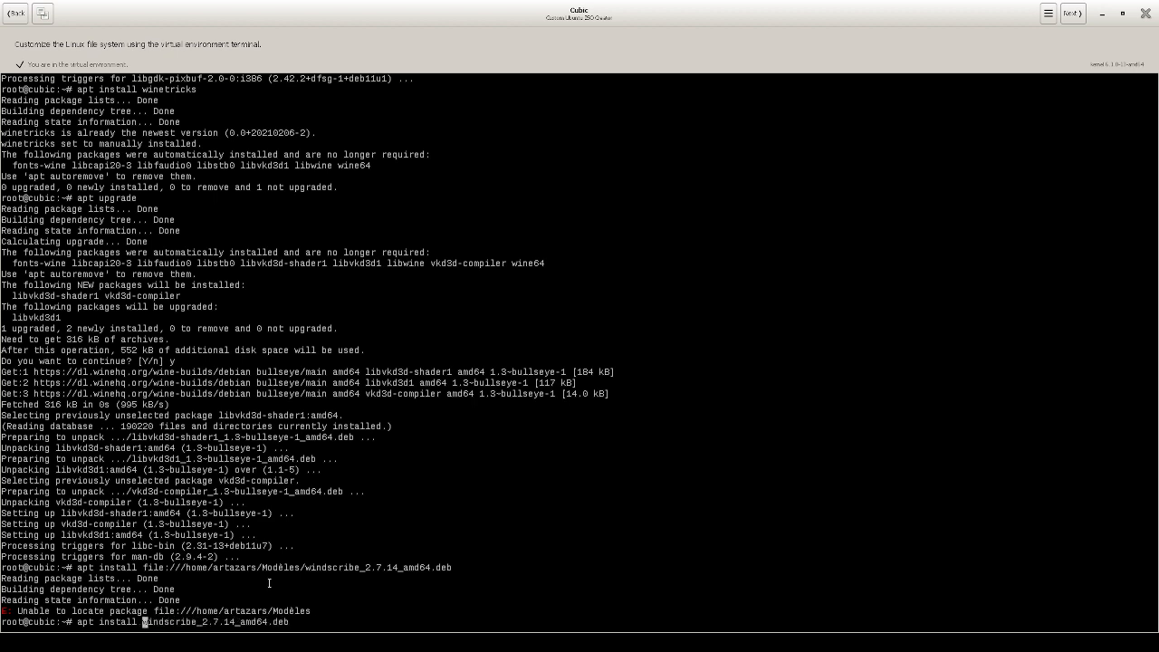
{"action": "key", "text": "Return"}
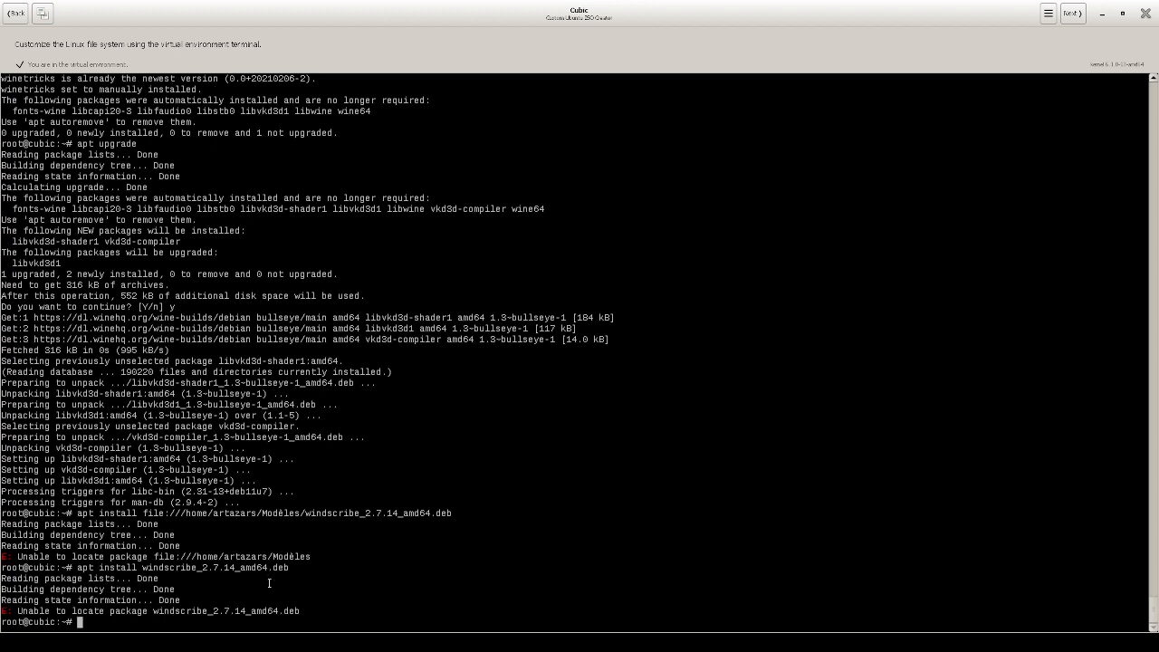
- Try to install windscribe_2.7.14_amd64.deb with apt from the Modèles folder, using an absolute path that begins with //home
{"action": "key", "text": "Up"}
{"action": "key", "text": "Up"}
{"action": "key", "text": "Left"}
{"action": "key", "text": "Left"}
{"action": "key", "text": "Left"}
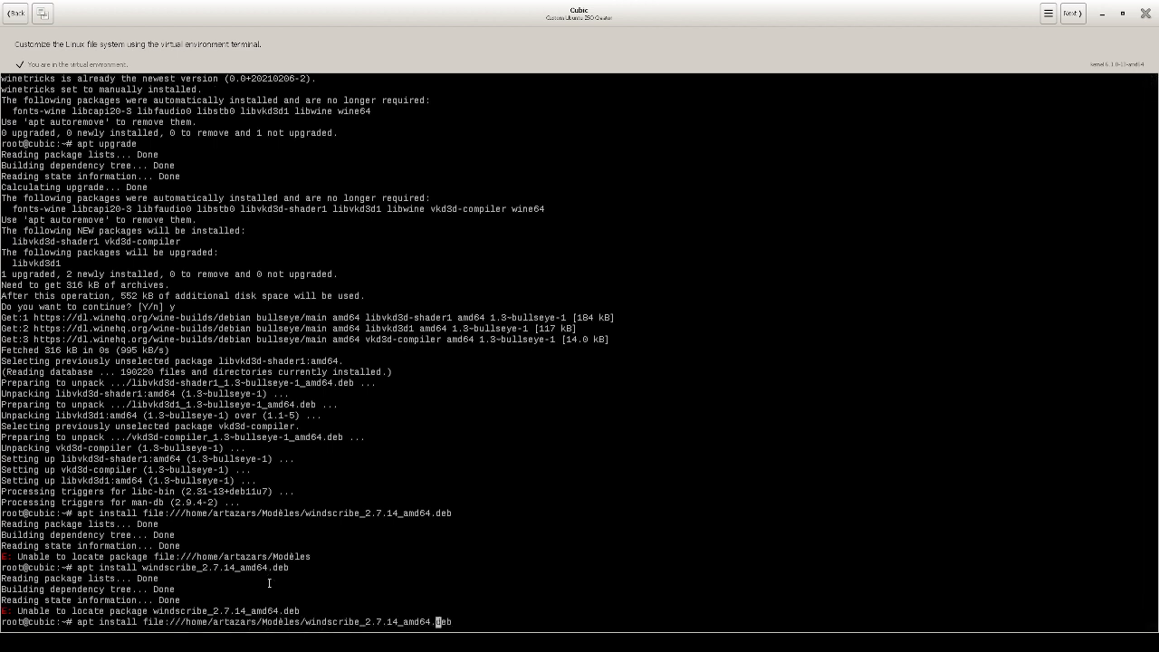
{"action": "key", "text": "Left"}
{"action": "key", "text": "Left"}
{"action": "key", "text": "Left"}
{"action": "key", "text": "Left"}
{"action": "key", "text": "Left"}
{"action": "key", "text": "Left"}
{"action": "key", "text": "Left"}
{"action": "key", "text": "Left"}
{"action": "key", "text": "Left"}
{"action": "key", "text": "Left"}
{"action": "key", "text": "Left"}
{"action": "key", "text": "Left"}
{"action": "key", "text": "Left"}
{"action": "key", "text": "Left"}
{"action": "key", "text": "Left"}
{"action": "key", "text": "Left"}
{"action": "key", "text": "Left"}
{"action": "key", "text": "Left"}
{"action": "key", "text": "Left"}
{"action": "key", "text": "Left"}
{"action": "key", "text": "Left"}
{"action": "key", "text": "BackSpace"}
{"action": "key", "text": "BackSpace"}
{"action": "key", "text": "BackSpace"}
{"action": "key", "text": "BackSpace"}
{"action": "key", "text": "BackSpace"}
{"action": "key", "text": "BackSpace"}
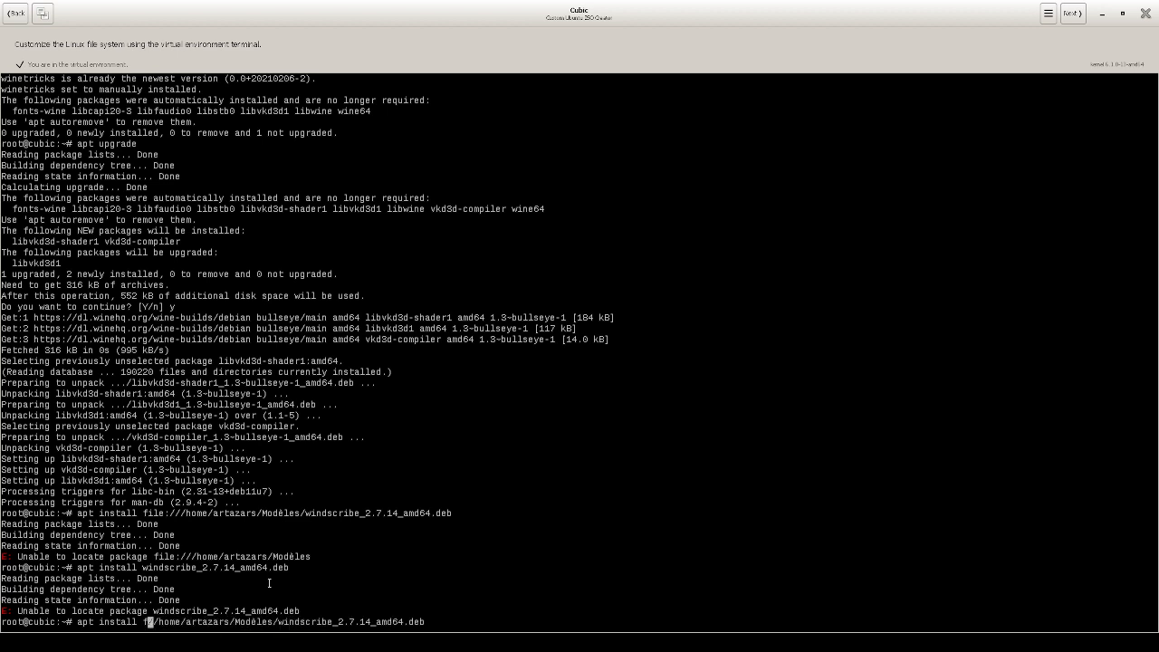
{"action": "key", "text": "BackSpace"}
{"action": "type", "text": "/"}
{"action": "key", "text": "Return"}
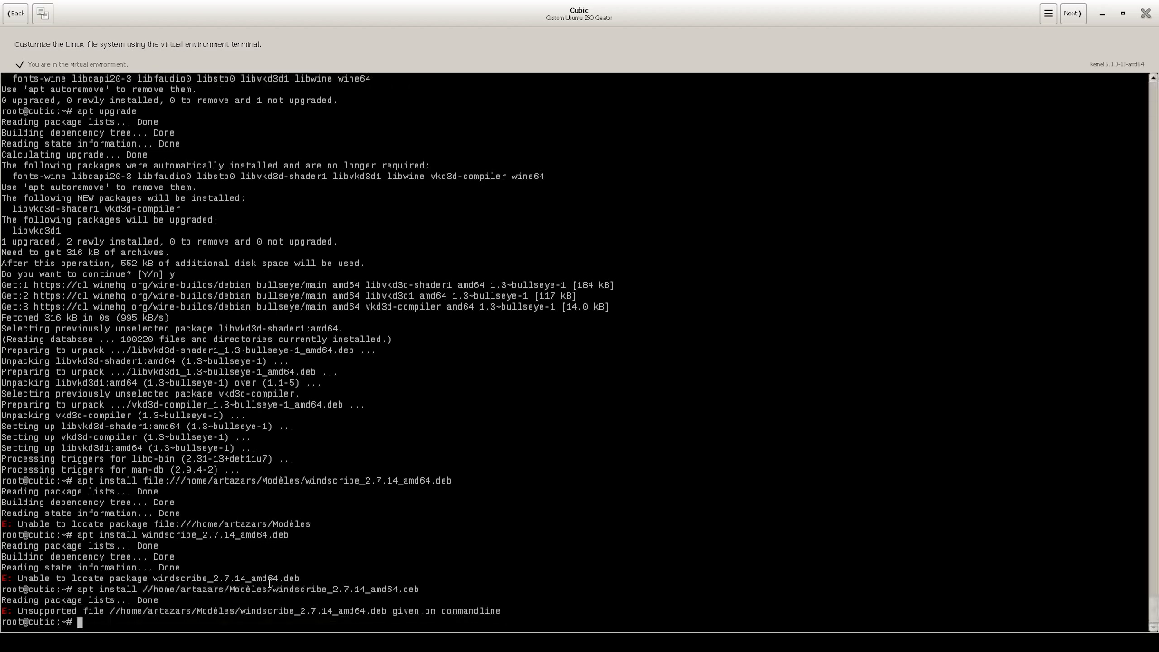
- Try to install windscribe_2.7.14_amd64.deb with apt from the Modèles folder, reducing the path's start to a single slash, /home
{"action": "key", "text": "Up"}
{"action": "key", "text": "Left"}
{"action": "key", "text": "Left"}
{"action": "key", "text": "Left"}
{"action": "key", "text": "Left"}
{"action": "key", "text": "Left"}
{"action": "key", "text": "Left"}
{"action": "key", "text": "Left"}
{"action": "key", "text": "Left"}
{"action": "key", "text": "Left"}
{"action": "key", "text": "Left"}
{"action": "key", "text": "Left"}
{"action": "key", "text": "Left"}
{"action": "key", "text": "Left"}
{"action": "key", "text": "Left"}
{"action": "key", "text": "Left"}
{"action": "key", "text": "Left"}
{"action": "key", "text": "Left"}
{"action": "key", "text": "Left"}
{"action": "key", "text": "Left"}
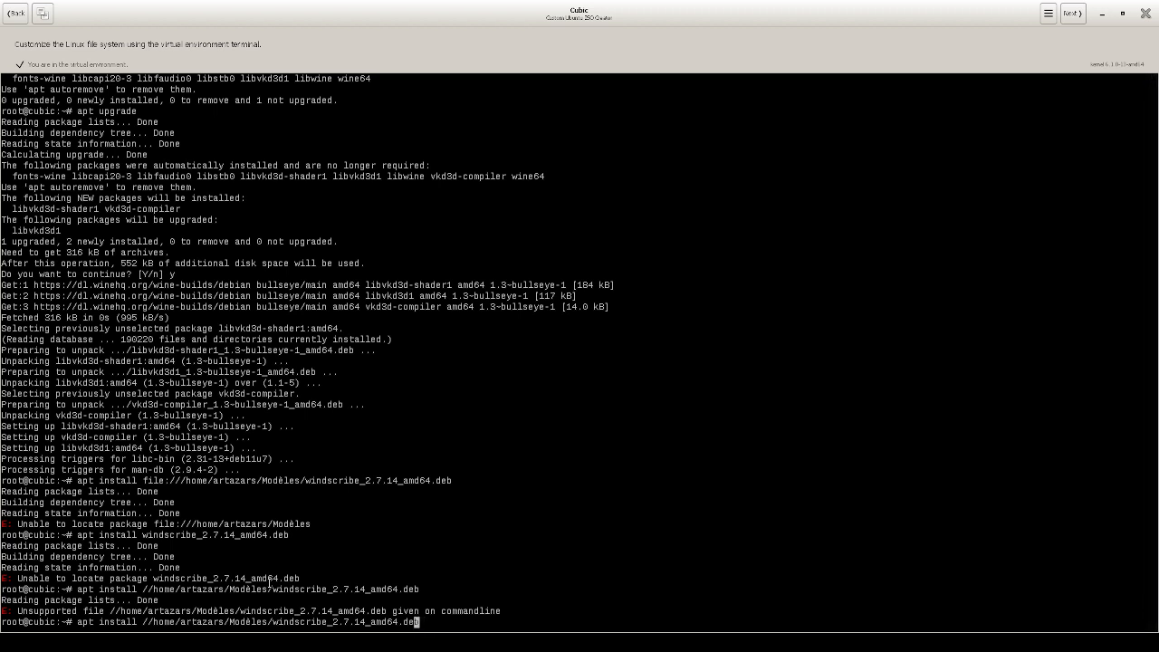
{"action": "key", "text": "Left"}
{"action": "key", "text": "Left"}
{"action": "key", "text": "Left"}
{"action": "key", "text": "Left"}
{"action": "key", "text": "Left"}
{"action": "key", "text": "Left"}
{"action": "key", "text": "Left"}
{"action": "key", "text": "Left"}
{"action": "key", "text": "Left"}
{"action": "key", "text": "Left"}
{"action": "key", "text": "Left"}
{"action": "key", "text": "Left"}
{"action": "key", "text": "Left"}
{"action": "key", "text": "Left"}
{"action": "key", "text": "Left"}
{"action": "key", "text": "Left"}
{"action": "key", "text": "Left"}
{"action": "key", "text": "Left"}
{"action": "key", "text": "Left"}
{"action": "key", "text": "Left"}
{"action": "key", "text": "BackSpace"}
{"action": "key", "text": "Return"}
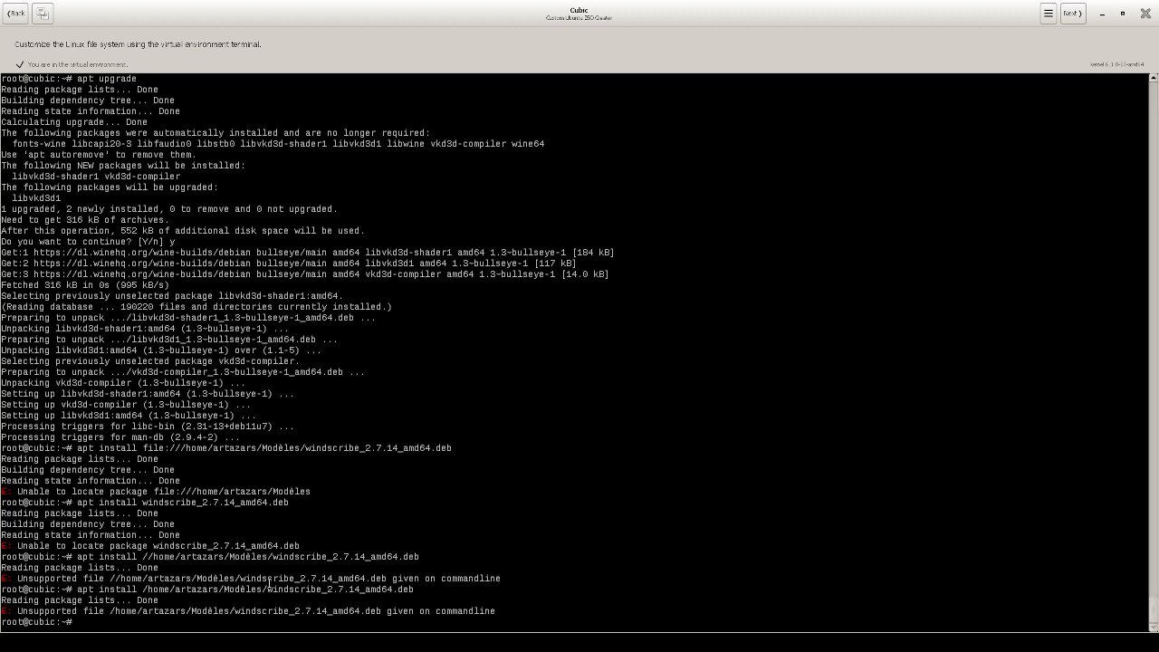
{"action": "key", "text": "Up"}
{"action": "key", "text": "Left"}
{"action": "key", "text": "Left"}
{"action": "key", "text": "Left"}
{"action": "key", "text": "Left"}
{"action": "key", "text": "Left"}
{"action": "key", "text": "Left"}
{"action": "key", "text": "Left"}
{"action": "key", "text": "Left"}
{"action": "key", "text": "Left"}
{"action": "key", "text": "Left"}
{"action": "key", "text": "Left"}
{"action": "key", "text": "Left"}
{"action": "key", "text": "Left"}
{"action": "key", "text": "Left"}
{"action": "key", "text": "Left"}
{"action": "key", "text": "Left"}
{"action": "key", "text": "Left"}
{"action": "key", "text": "Left"}
{"action": "key", "text": "Left"}
{"action": "key", "text": "Left"}
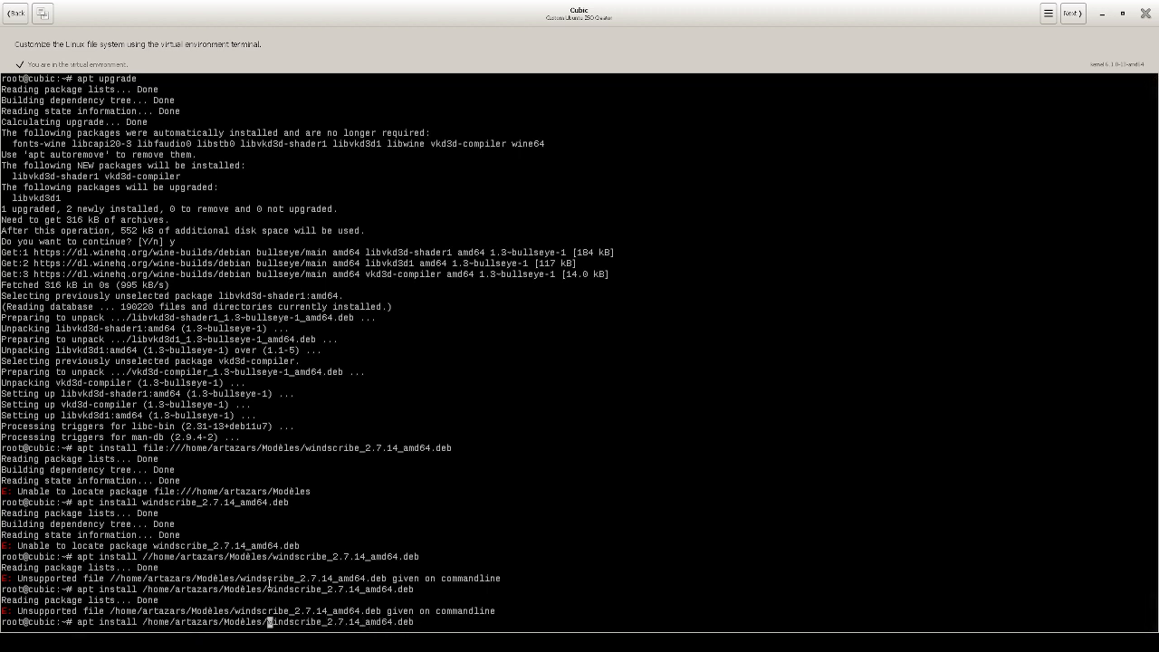
{"action": "key", "text": "Down"}
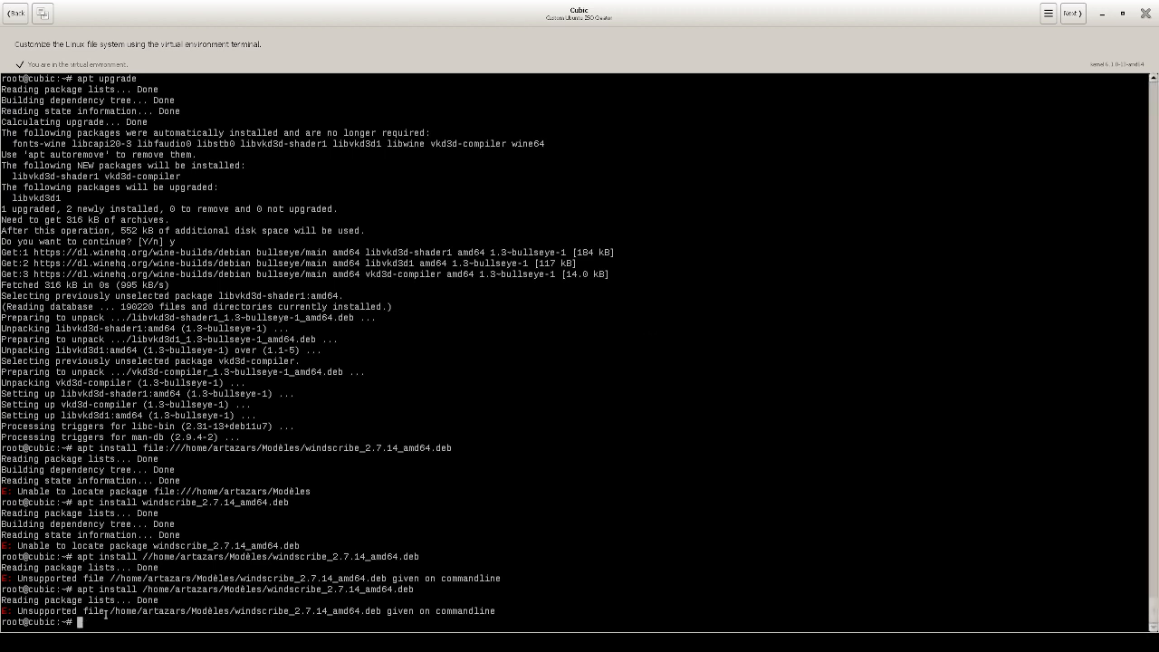
- Try to install the Python packages listed in tools/requirements.txt with python3 -m pip, and try to install pipx with apt
{"action": "type", "text": "python3 -m pip install -r tools/requirements.txt"}
{"action": "key", "text": "Return"}
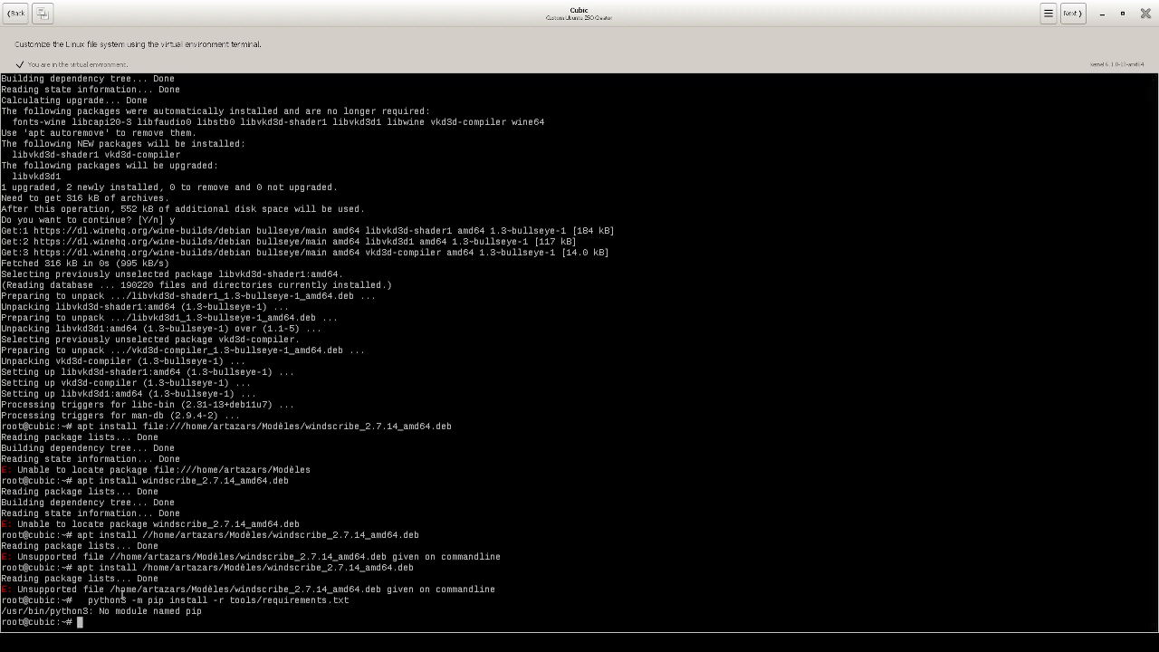
{"action": "type", "text": "apt install pipx"}
{"action": "key", "text": "Return"}
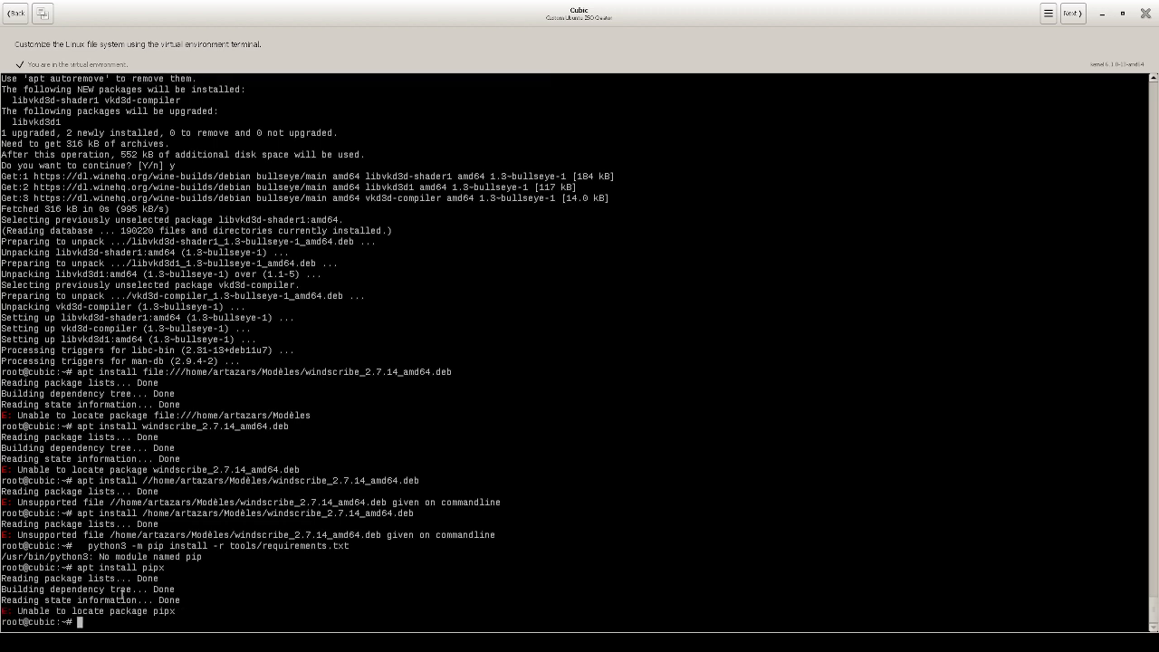
- Install pip with apt, accepting the additional packages
{"action": "key", "text": "Up"}
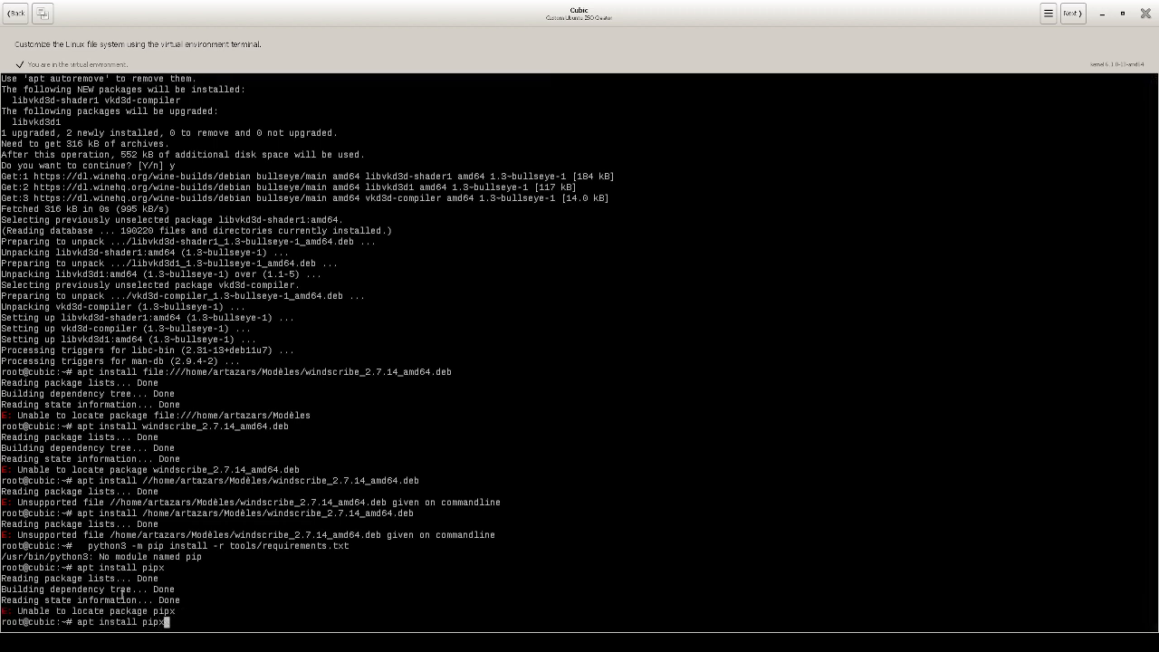
{"action": "key", "text": "BackSpace"}
{"action": "key", "text": "Return"}
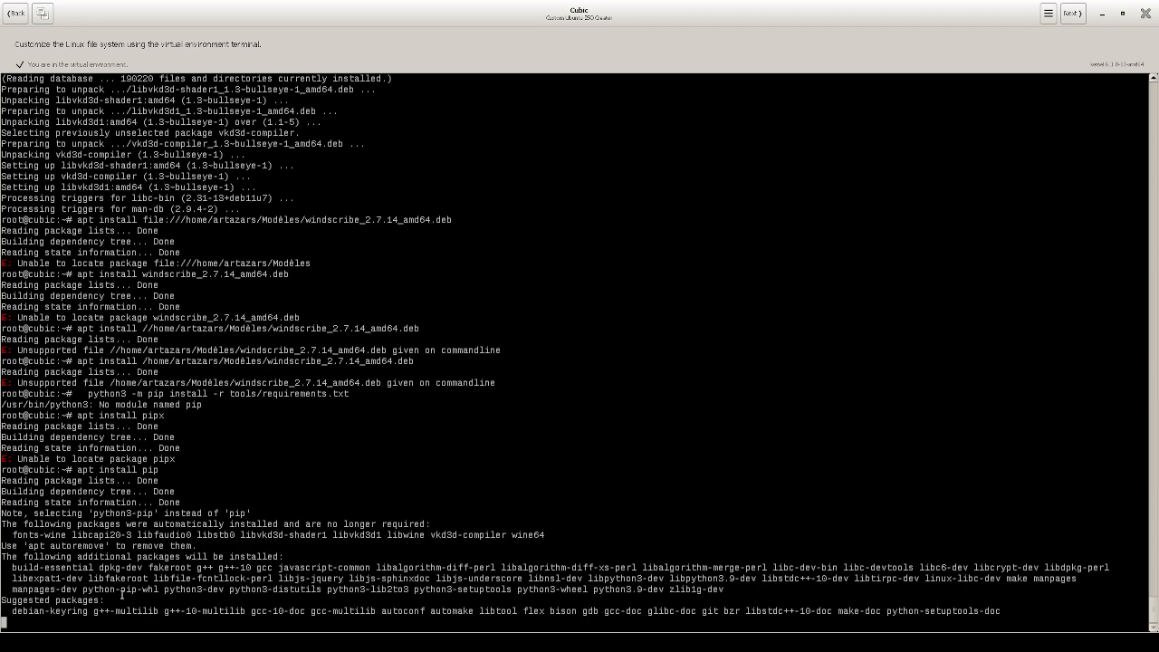
{"action": "type", "text": "y"}
{"action": "key", "text": "Return"}
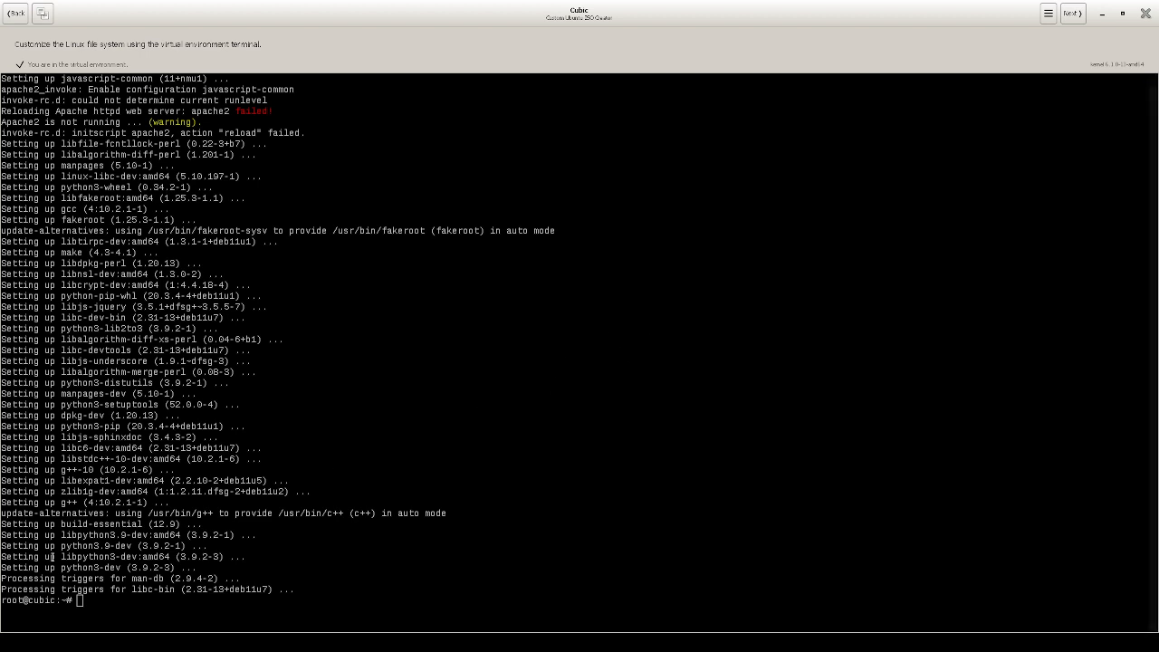
- Retry installing the Python requirements from tools/requirements.txt with python3 -m pip
{"action": "type", "text": "python3 -m pip install -r tools/requirements.txt"}
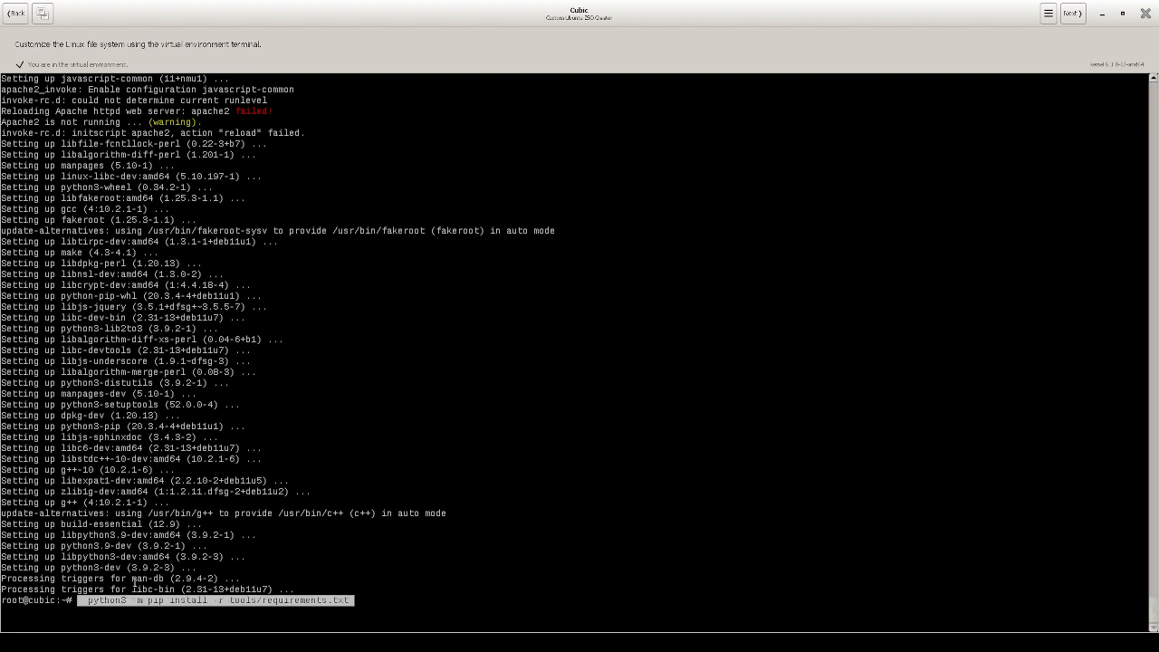
{"action": "key", "text": "Return"}
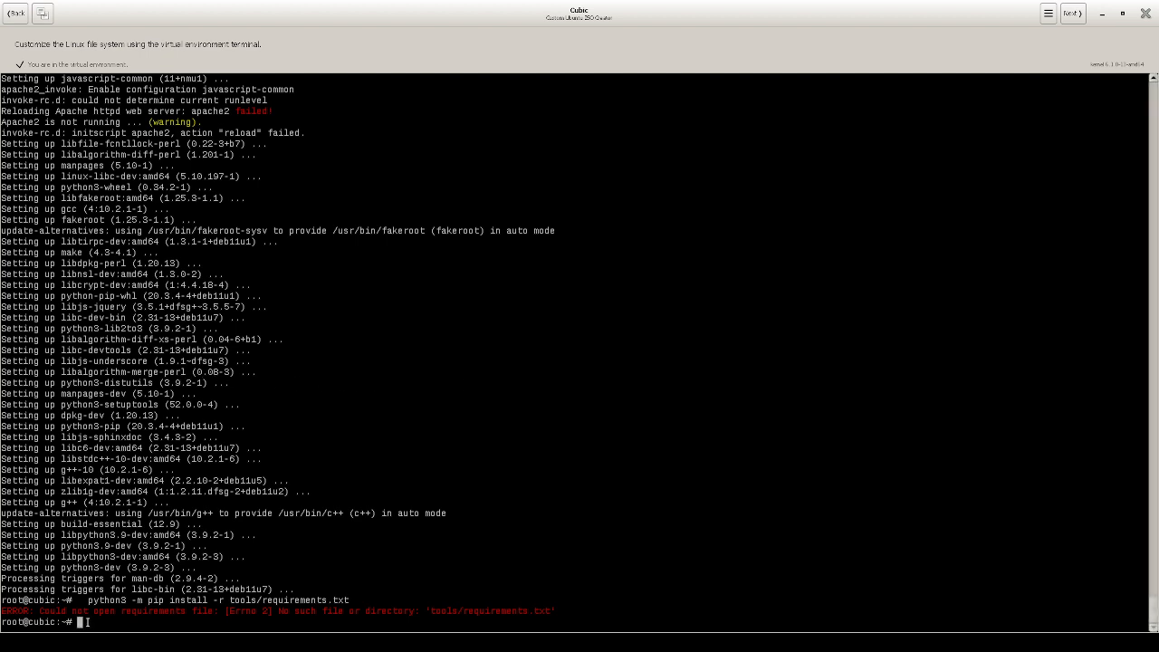
- Install cython<3.0.0, pyyaml==6.0 without build isolation, and setuptools with wheel using pip
{"action": "type", "text": "pip install \"cython<3.0.0\" && pip install --no-build-isolation pyyaml==6.0"}
{"action": "key", "text": "Return"}
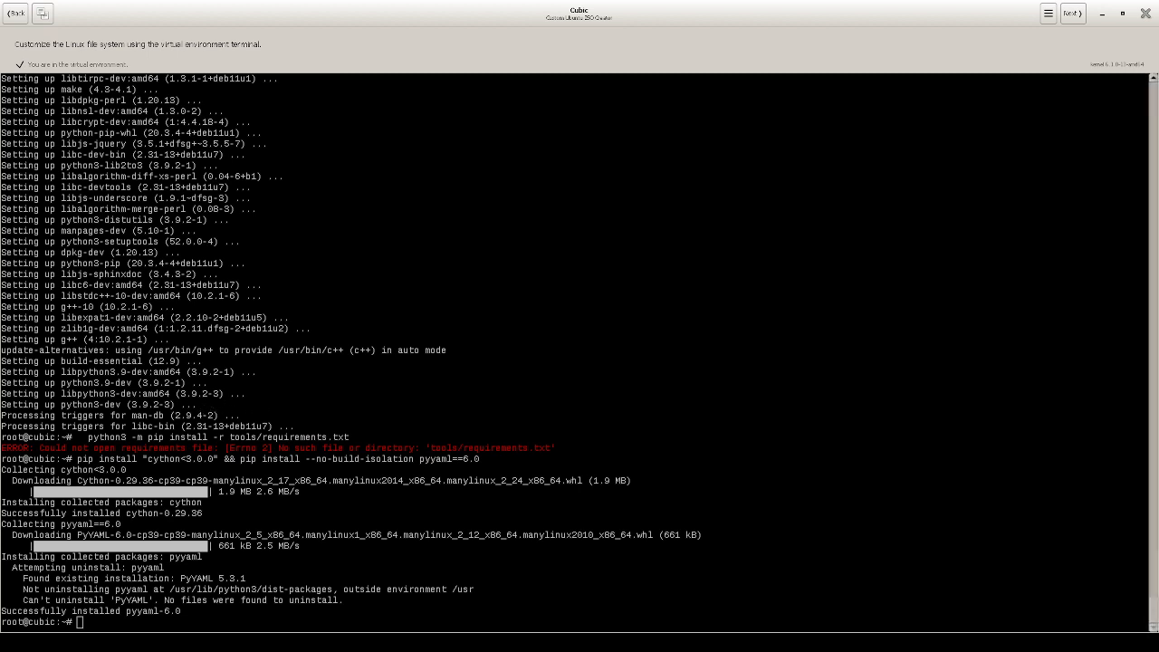
{"action": "type", "text": "pip install setuptools wheel"}
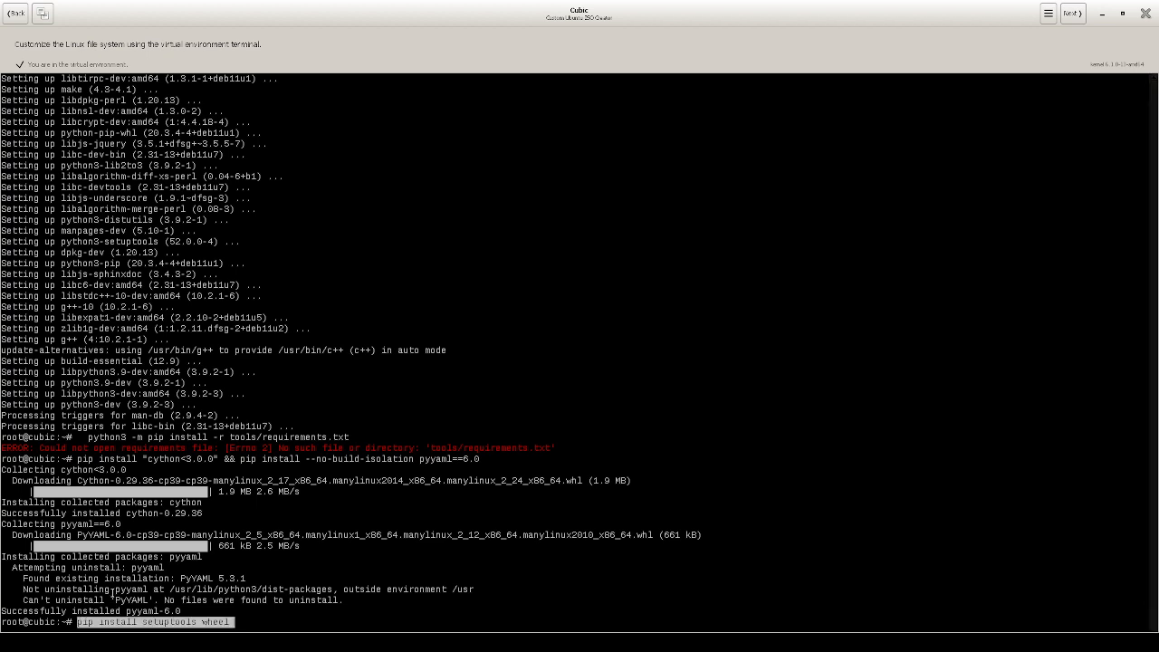
{"action": "key", "text": "Return"}
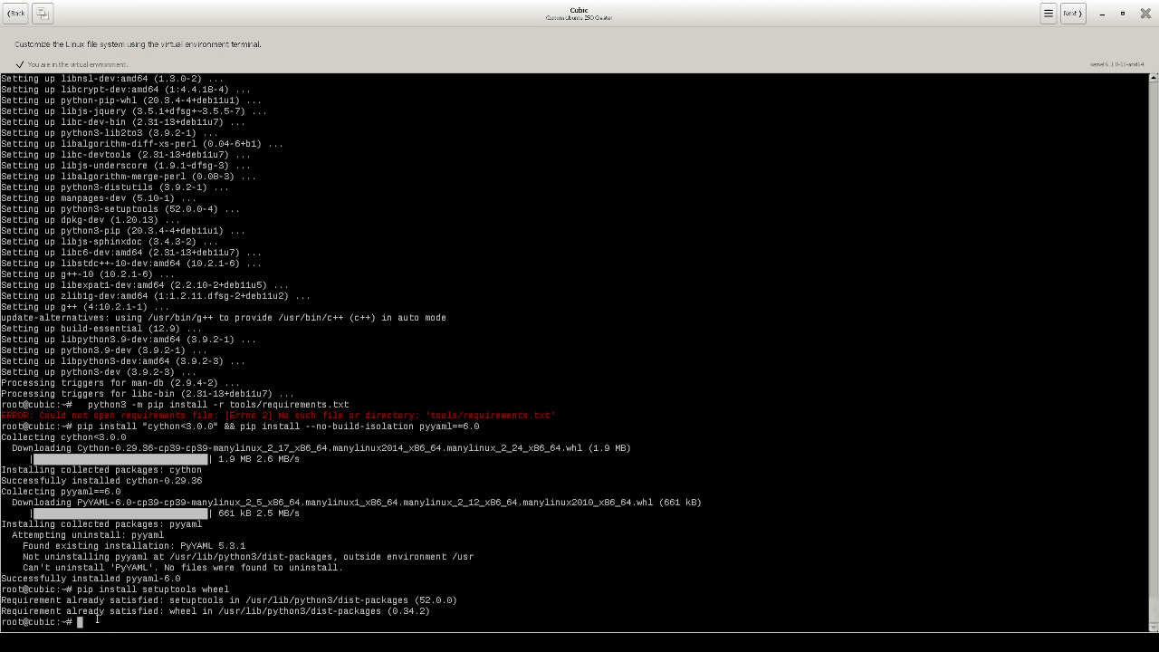
- Try to run the windows-signing-cert-password line as a command, and try to run the Homebrew install script from raw.githubusercontent.com
{"action": "key", "text": "ctrl+shift+v"}
{"action": "key", "text": "Return"}
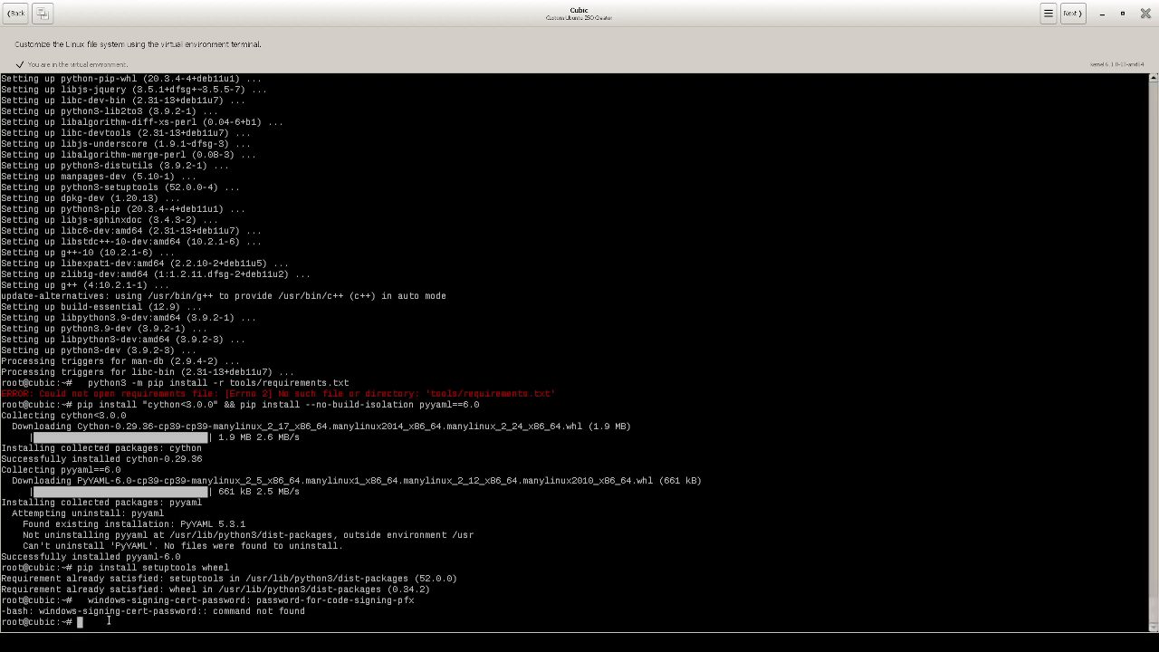
{"action": "type", "text": "/bin/bash -c \"$(curl -fsSL https://raw.githubusercontent.com/Homebrew/install/HEAD/install.sh)\""}
{"action": "key", "text": "Return"}
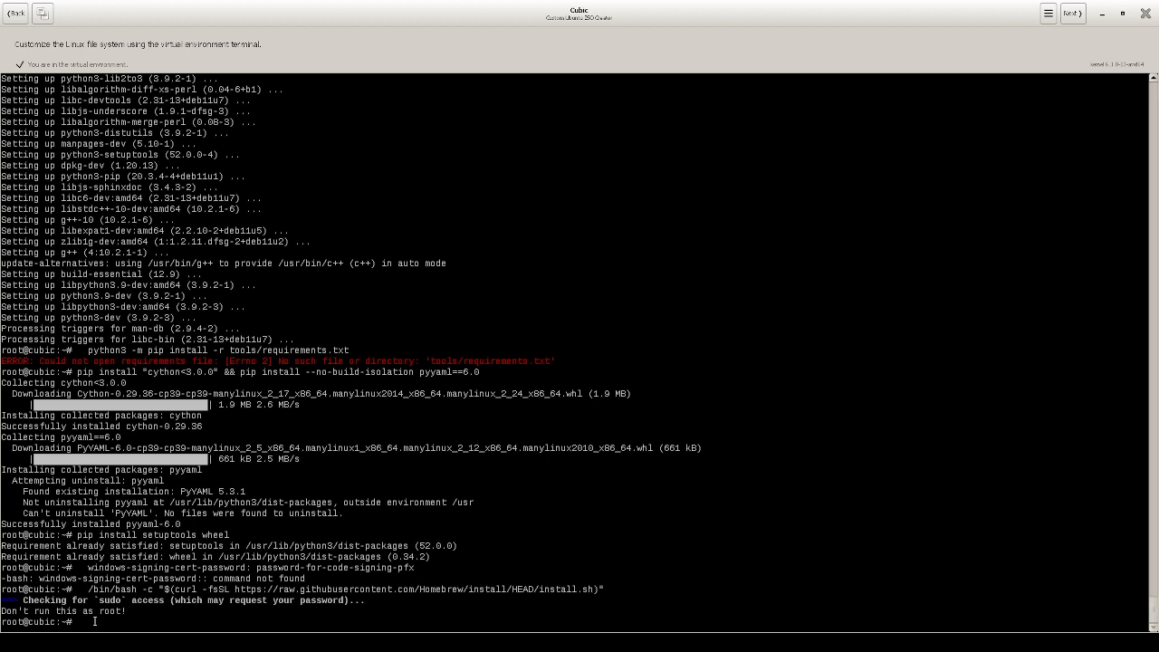
- Install git with apt, accepting the additional packages, and try to install git with brew as well
{"action": "type", "text": "apt i"}
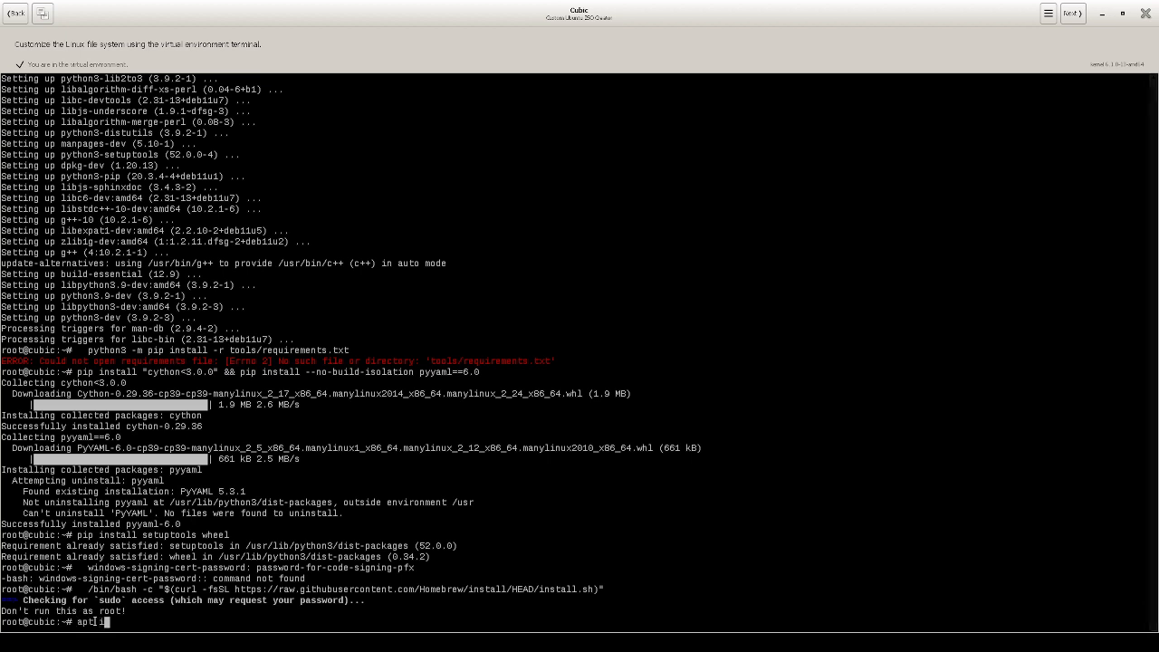
{"action": "type", "text": "nstall g"}
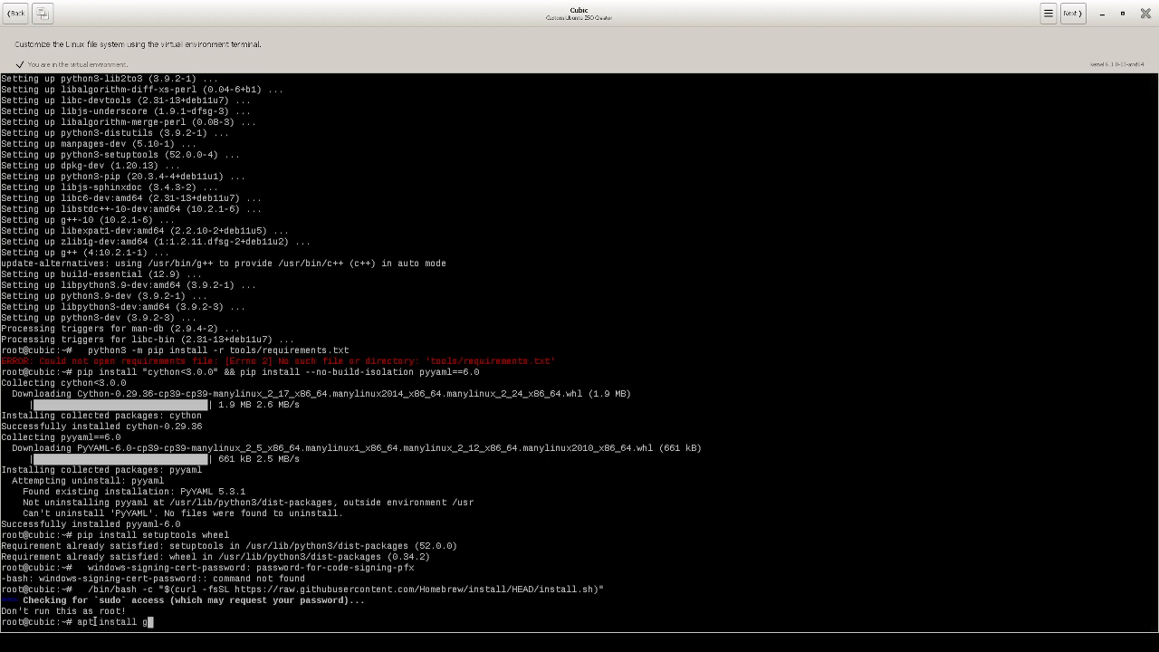
{"action": "type", "text": "it"}
{"action": "key", "text": "Return"}
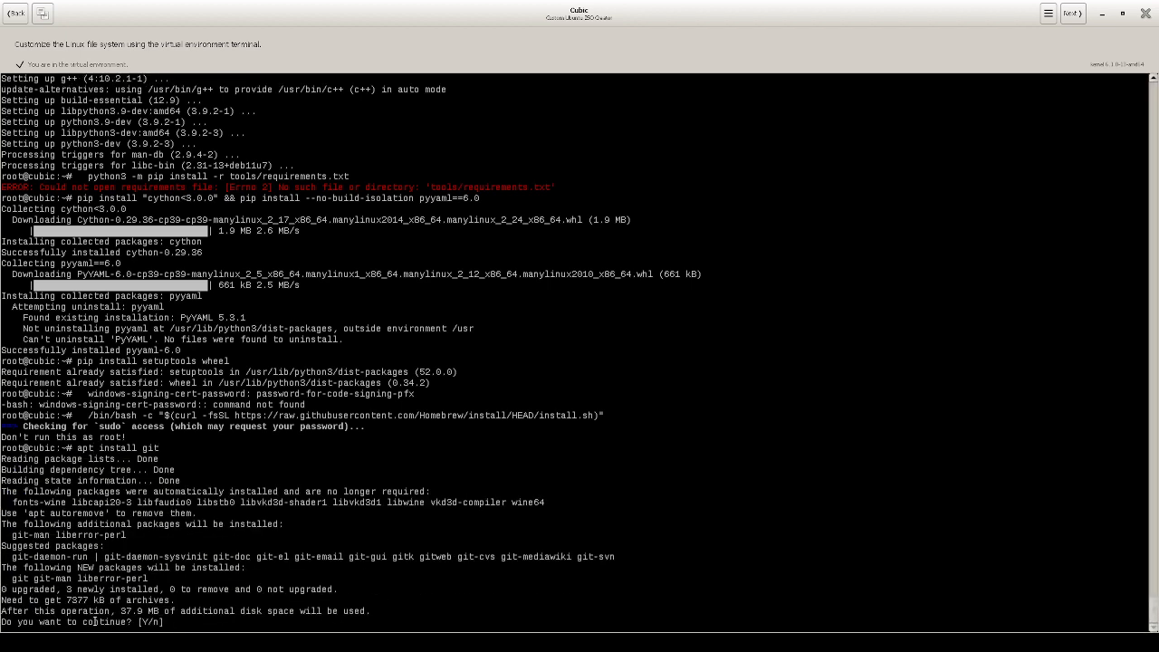
{"action": "type", "text": "y"}
{"action": "key", "text": "Return"}
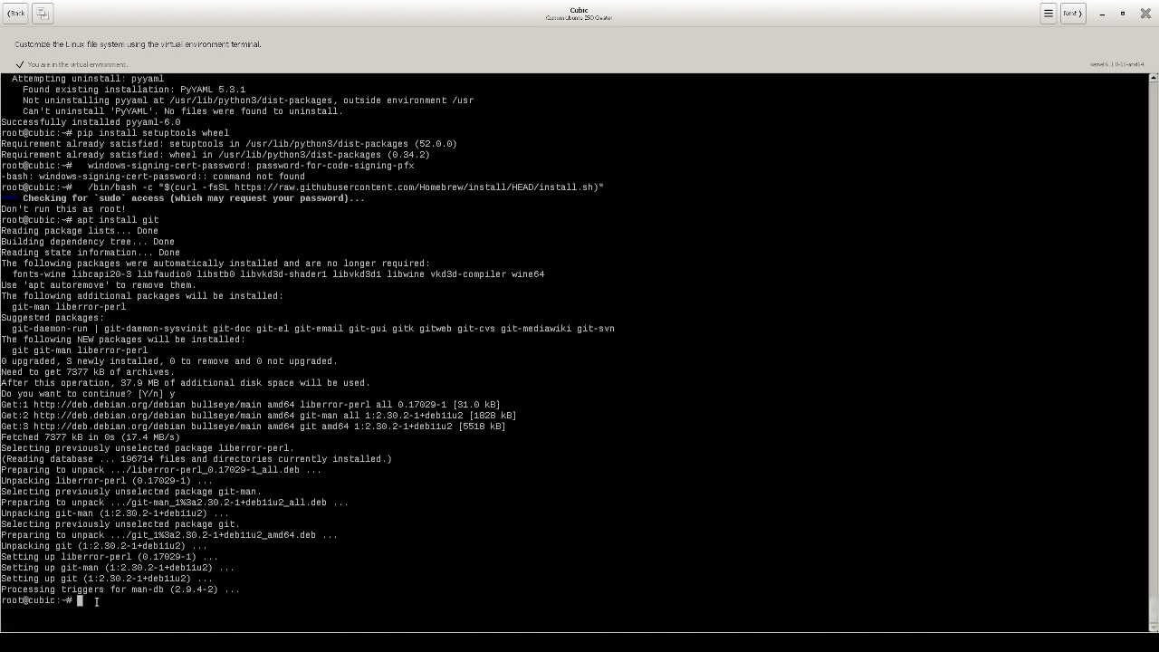
{"action": "type", "text": "brew install git"}
{"action": "key", "text": "Return"}
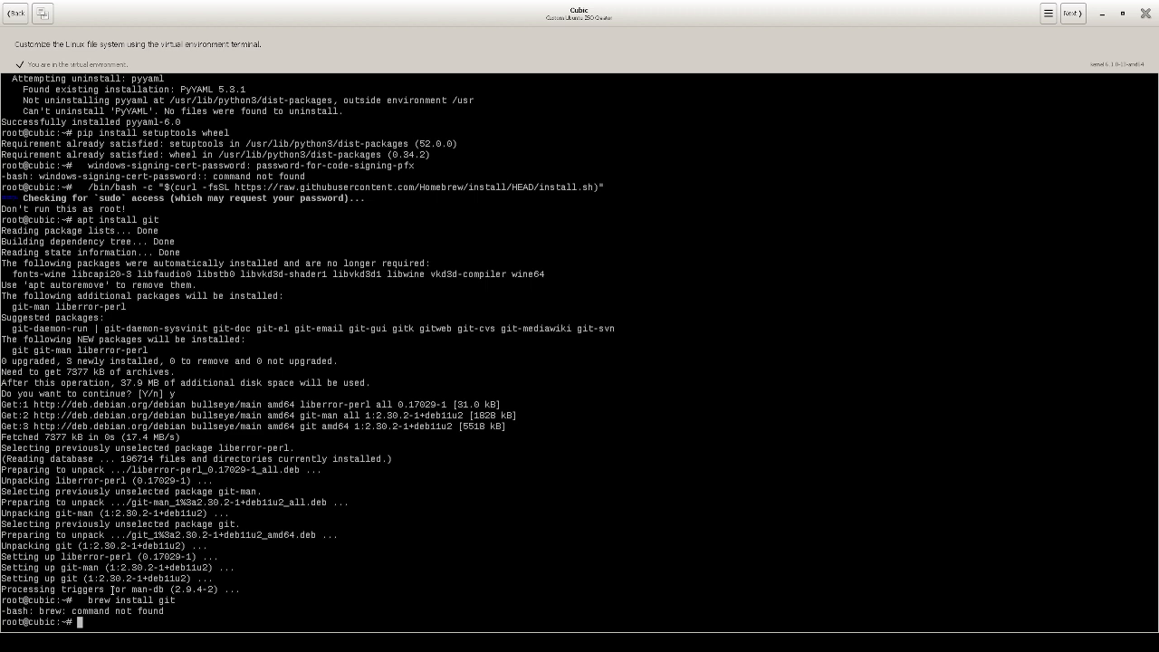
- Go to /etc/skel and create a Documents folder there
{"action": "type", "text": "cd /etc/skel"}
{"action": "key", "text": "Return"}
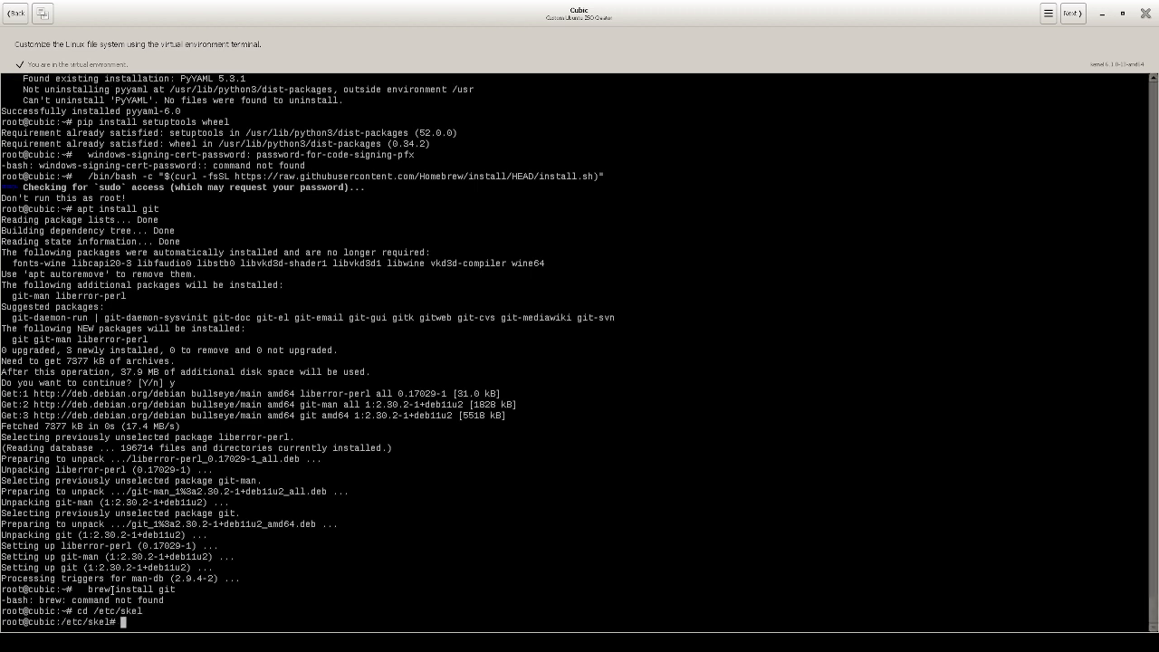
{"action": "type", "text": "m"}
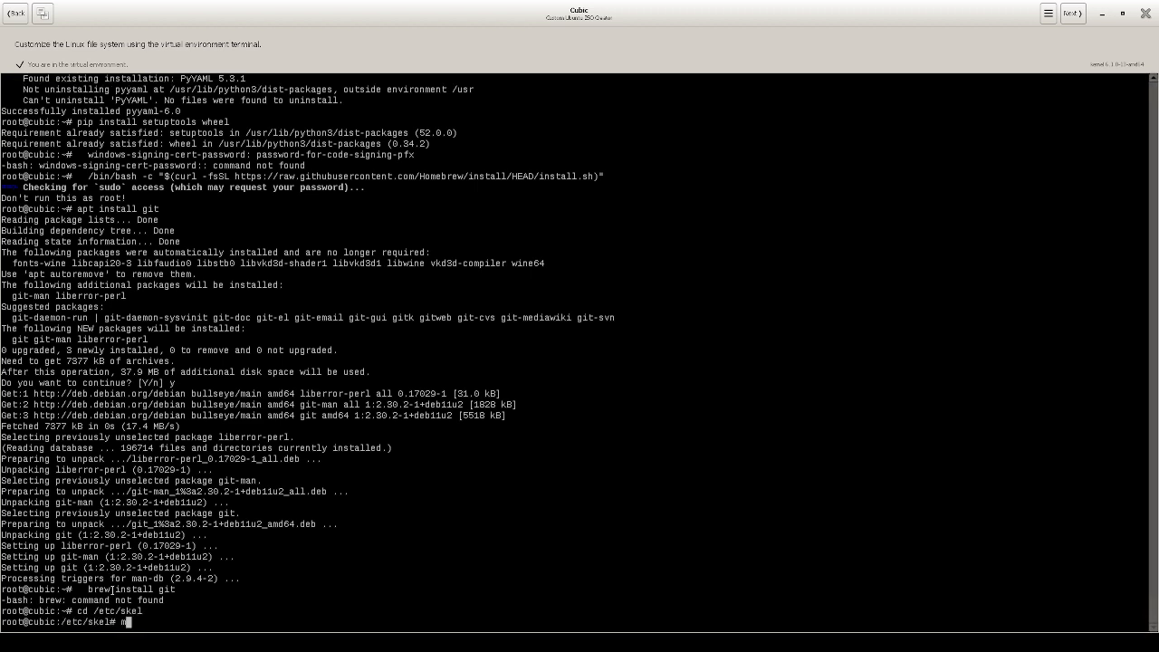
{"action": "type", "text": "kdir"}
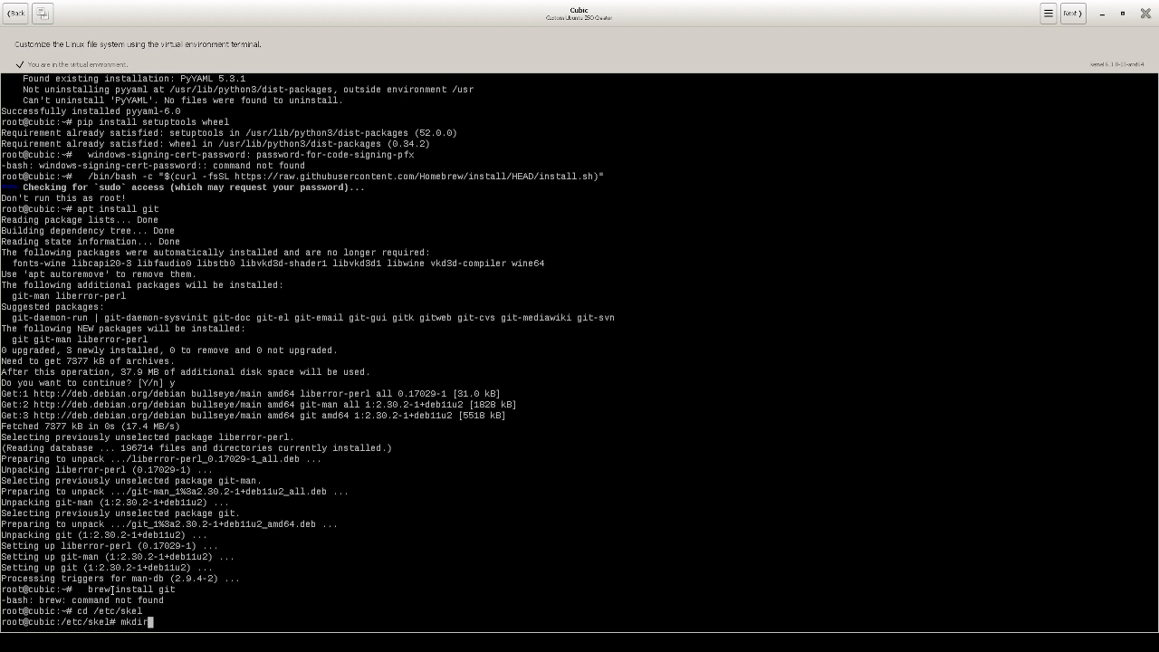
{"action": "type", "text": " D"}
{"action": "type", "text": "ocument"}
{"action": "type", "text": "s"}
{"action": "key", "text": "Return"}
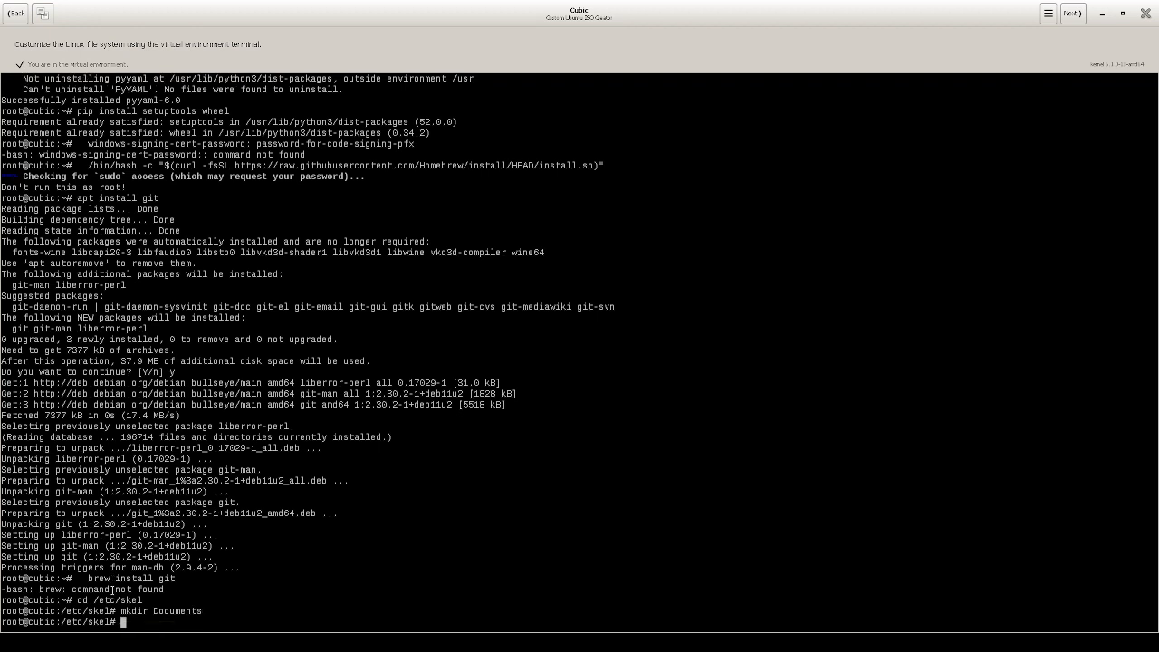
- Enter the Documents folder and create an empty file named Infos.txt
{"action": "type", "text": "c"}
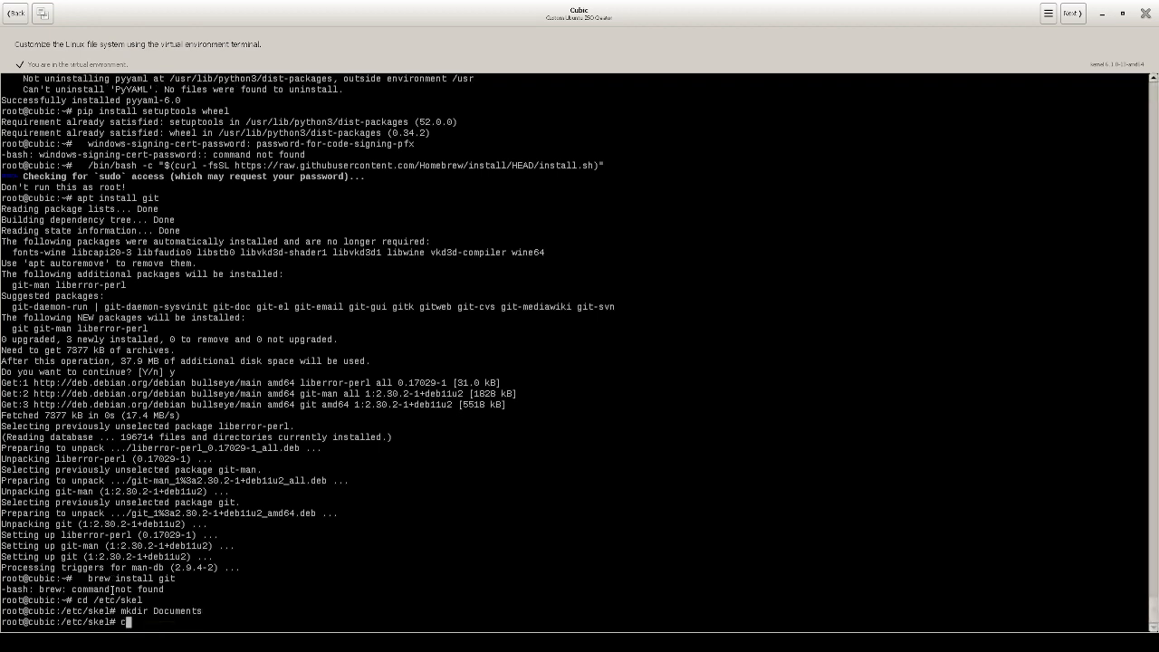
{"action": "type", "text": "d Docu"}
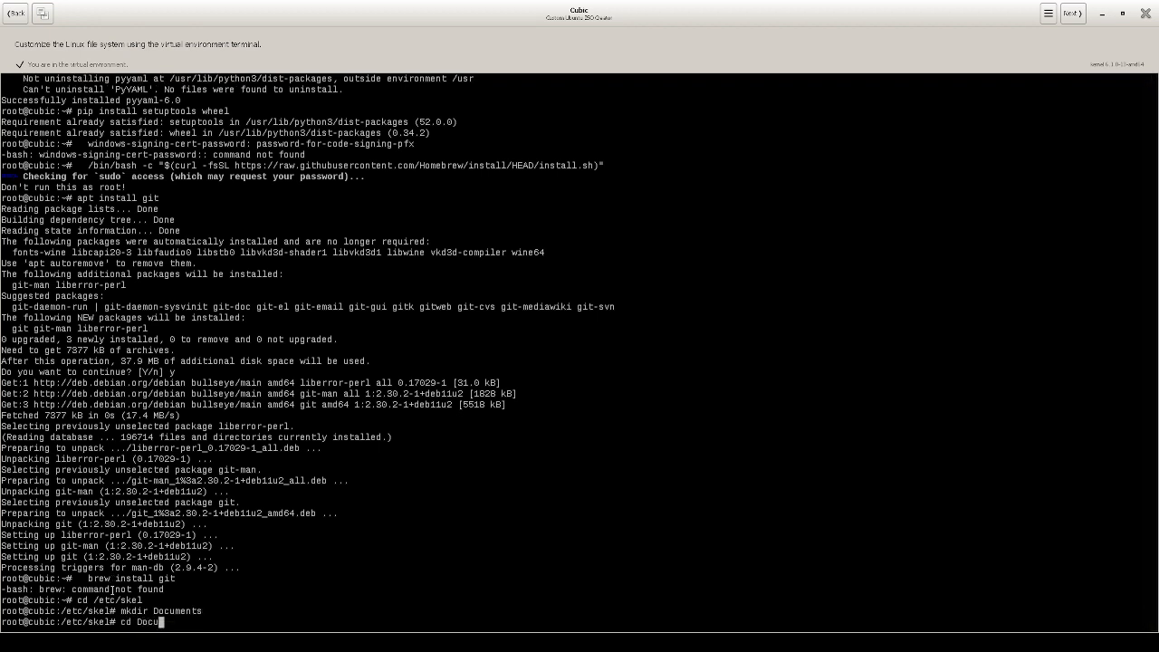
{"action": "type", "text": "ments"}
{"action": "key", "text": "Return"}
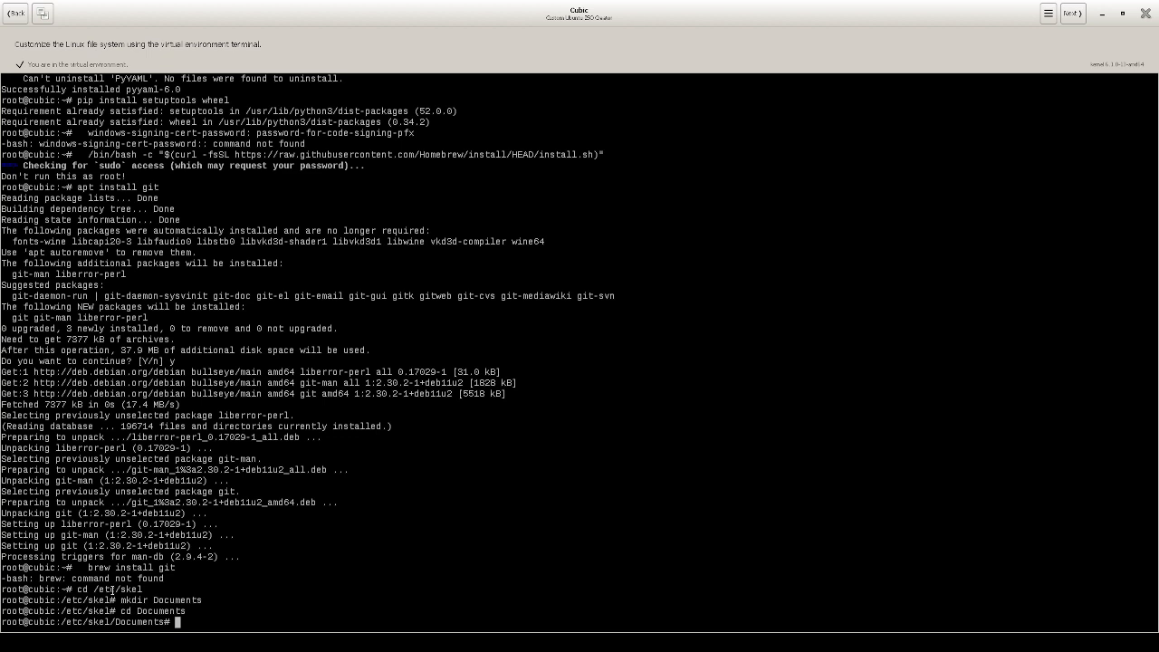
{"action": "type", "text": "touch Infos."}
{"action": "type", "text": "txt"}
{"action": "key", "text": "Return"}
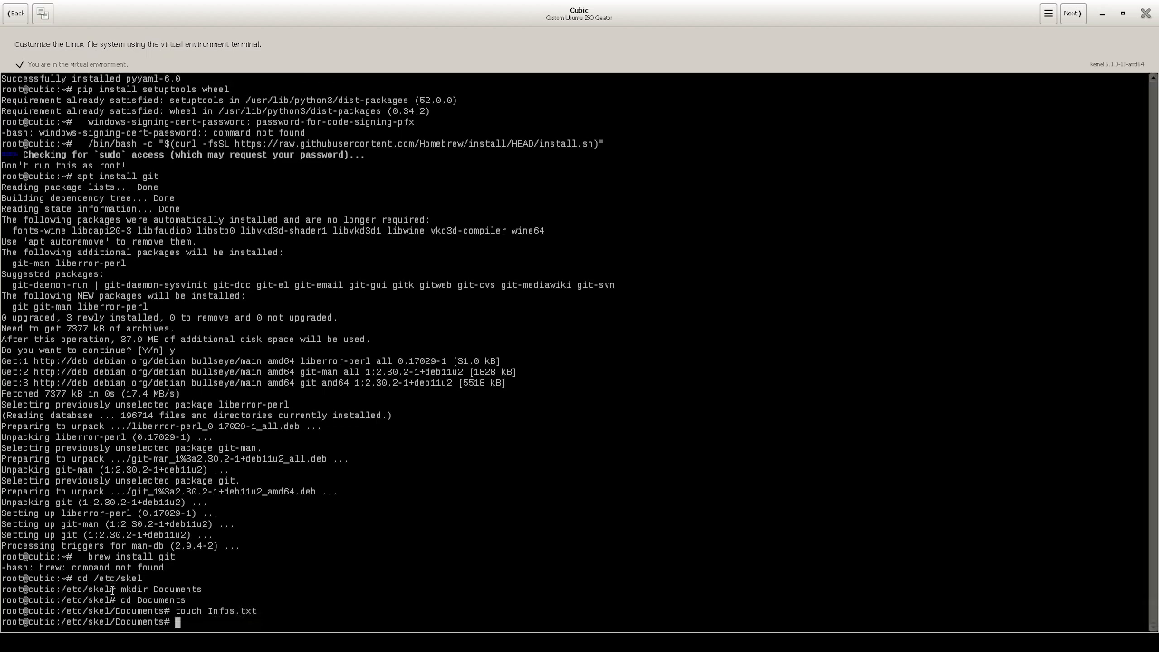
- Open Infos.txt in nano and write the first line "Bienvenue sur Q4OS Gemini Live TDE 4.12"
{"action": "type", "text": "nan"}
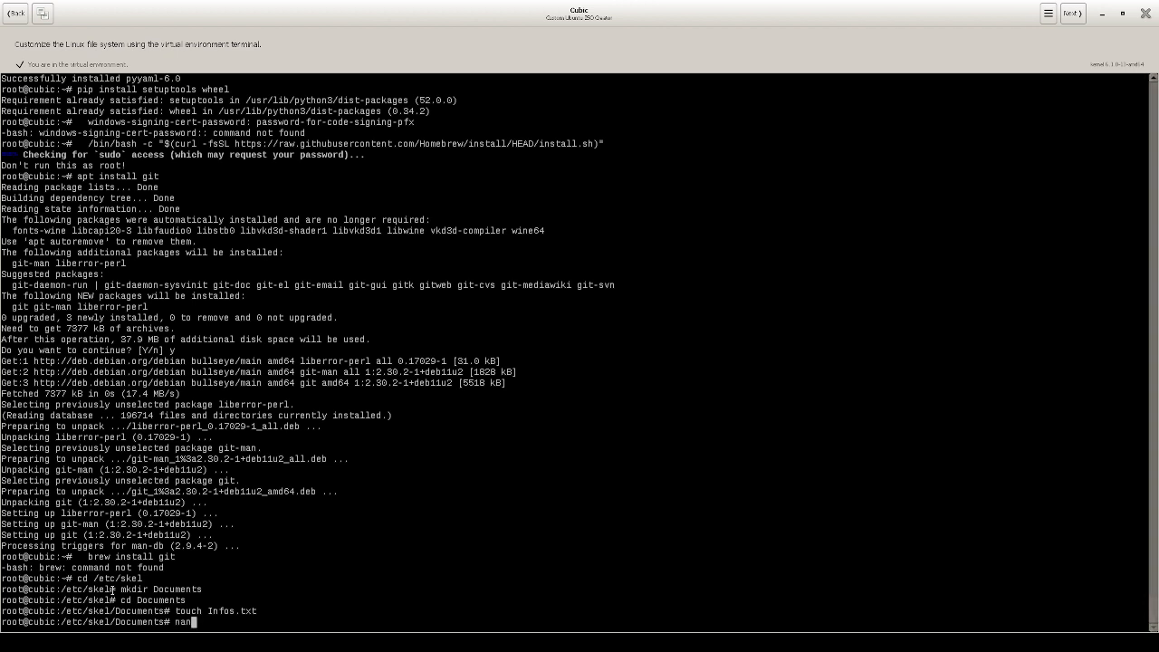
{"action": "type", "text": "o In"}
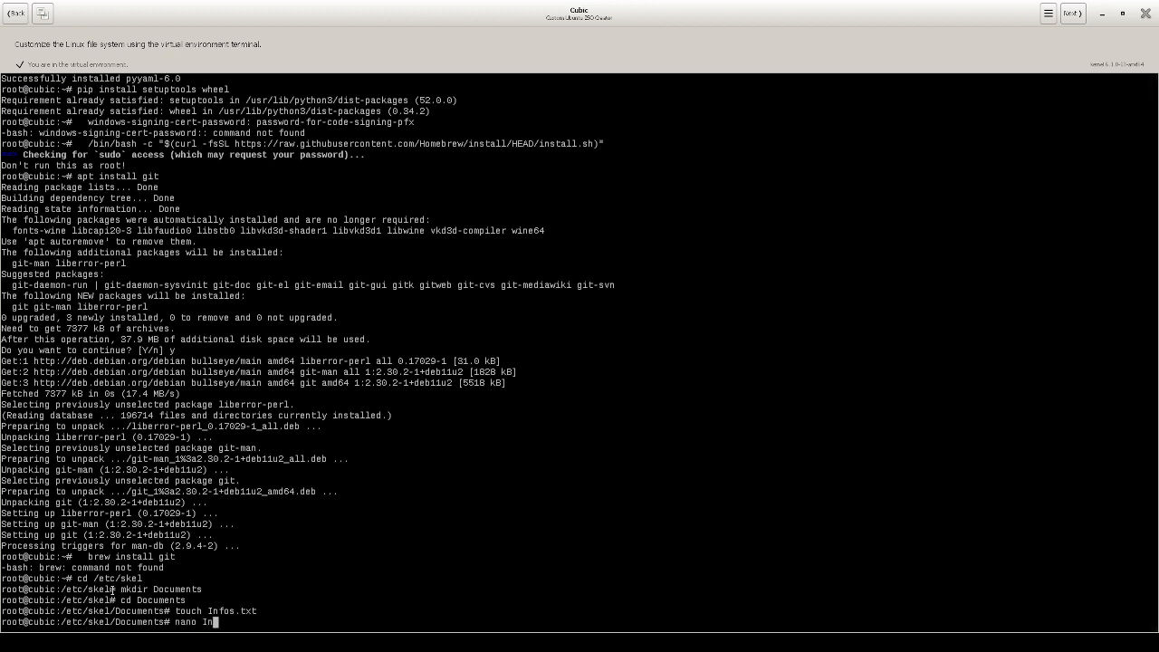
{"action": "type", "text": "fos.txt"}
{"action": "key", "text": "Return"}
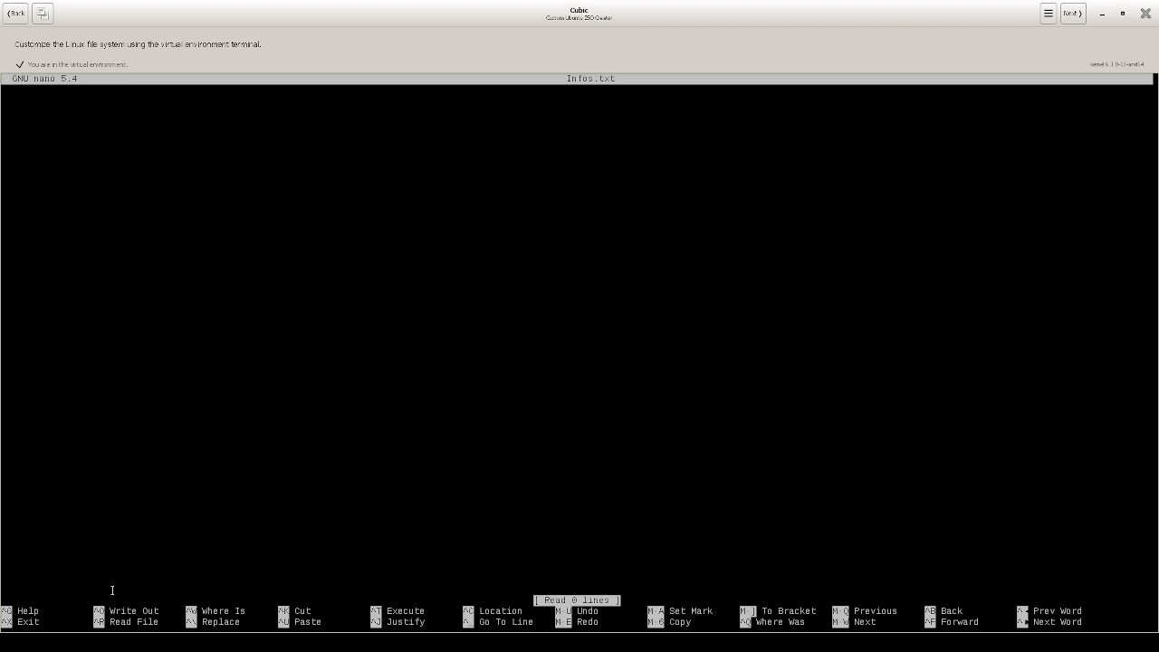
{"action": "type", "text": "Bienven"}
{"action": "type", "text": "ue "}
{"action": "type", "text": "sur "}
{"action": "type", "text": "Q4"}
{"action": "type", "text": "OS"}
{"action": "key", "text": "BackSpace"}
{"action": "type", "text": "S Gemini"}
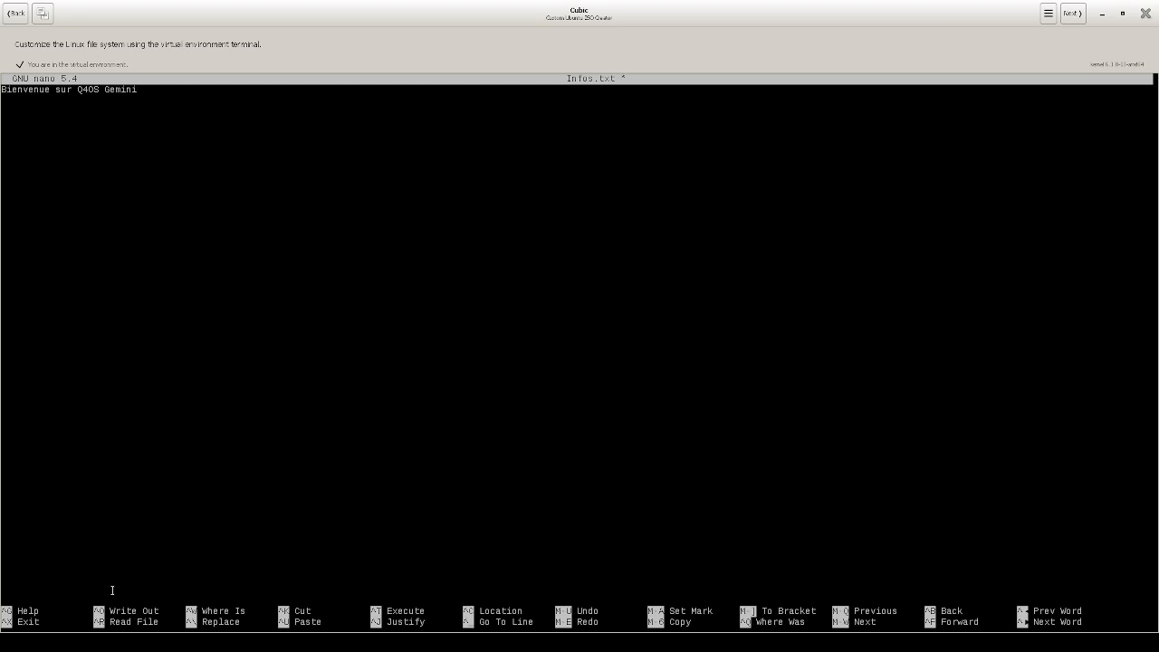
{"action": "type", "text": " Live TDE4.12"}
{"action": "key", "text": "Left"}
{"action": "key", "text": "Left"}
{"action": "key", "text": "Left"}
{"action": "key", "text": "Left"}
{"action": "key", "text": "Right"}
{"action": "key", "text": "Right"}
{"action": "key", "text": "Right"}
{"action": "key", "text": "Right"}
- Add the heading "Informations" after a blank line below the welcome line
{"action": "key", "text": "Return"}
{"action": "key", "text": "Return"}
{"action": "type", "text": "Informations nous"}
{"action": "key", "text": "BackSpace"}
{"action": "key", "text": "BackSpace"}
{"action": "key", "text": "BackSpace"}
{"action": "key", "text": "BackSpace"}
{"action": "key", "text": "BackSpace"}
{"action": "key", "text": "Return"}
- Write the lines "Le q4os gemini est reutilisable sur un ordinateur inetbook" and "ou un netbook limité avec 1 go de ram ddr2 ou 2 go ddr3"
{"action": "type", "text": "Le q4os gemini est reutilisabl"}
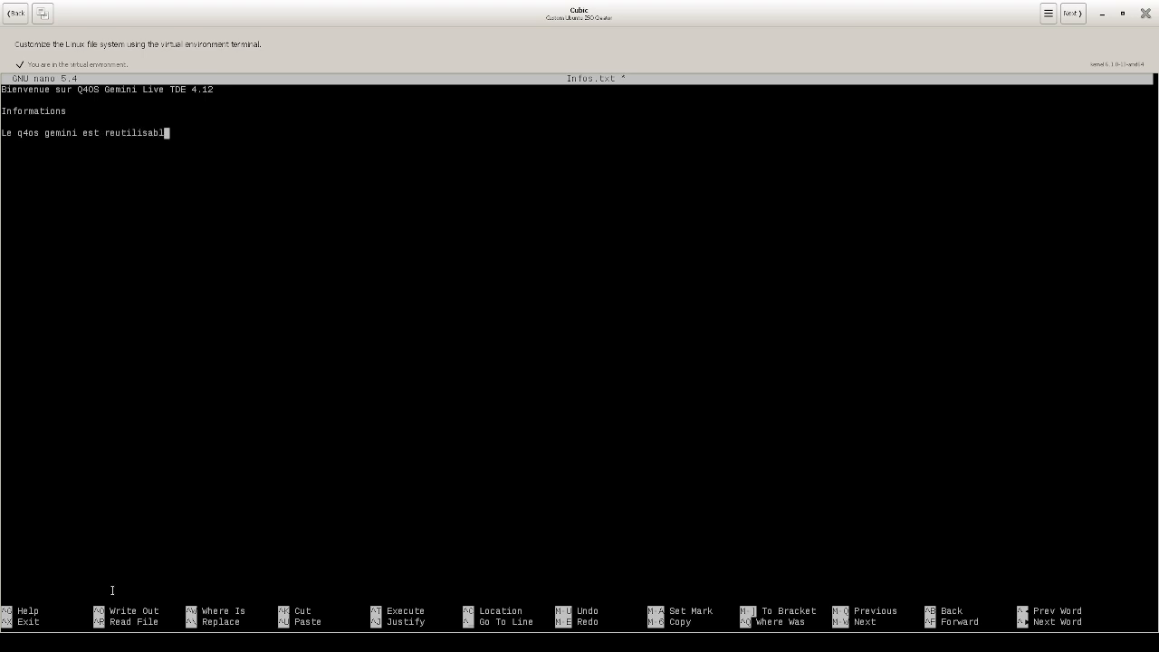
{"action": "type", "text": "e sur un ordinateur inetbook"}
{"action": "key", "text": "Return"}
{"action": "type", "text": "ou un netbook limité avec 1 go de ram ddr2"}
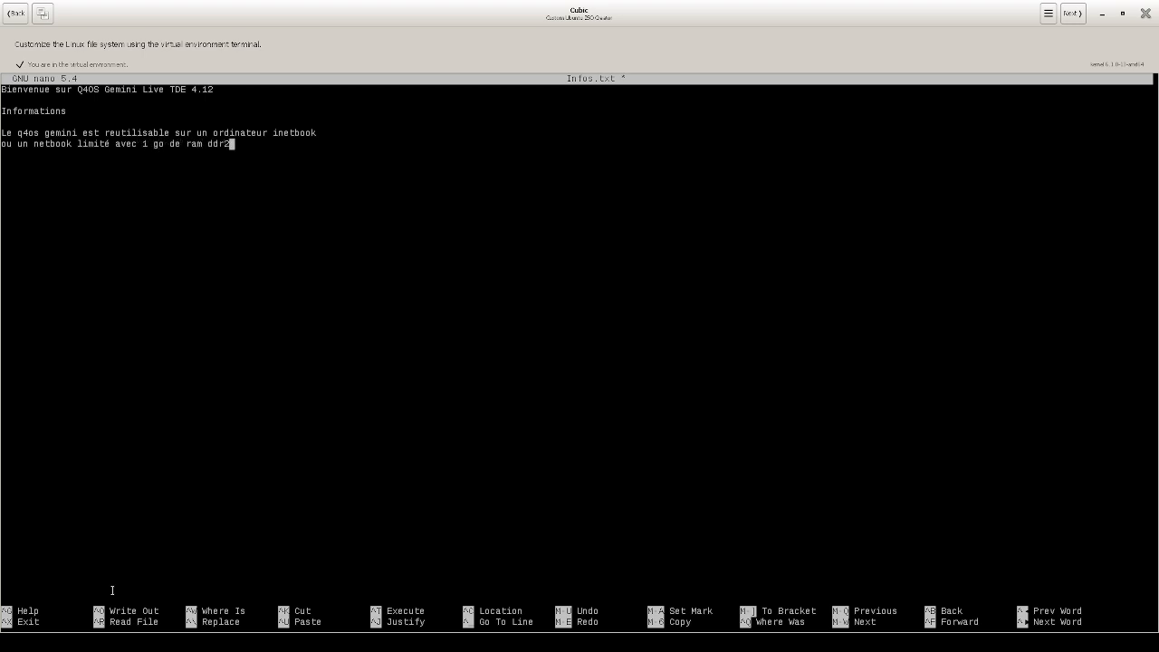
{"action": "type", "text": " ou 2 go ddr3"}
- Add the lines "vous devez faire une mise au point sur la machine limité" and "profité et utiliser le comme un simple Pc bureautique."
{"action": "key", "text": "Return"}
{"action": "type", "text": "vous devez faire une lm"}
{"action": "key", "text": "BackSpace"}
{"action": "key", "text": "BackSpace"}
{"action": "type", "text": "mise au point sur la mac"}
{"action": "key", "text": "BackSpace"}
{"action": "type", "text": "h"}
{"action": "type", "text": "chine"}
{"action": "type", "text": " limité"}
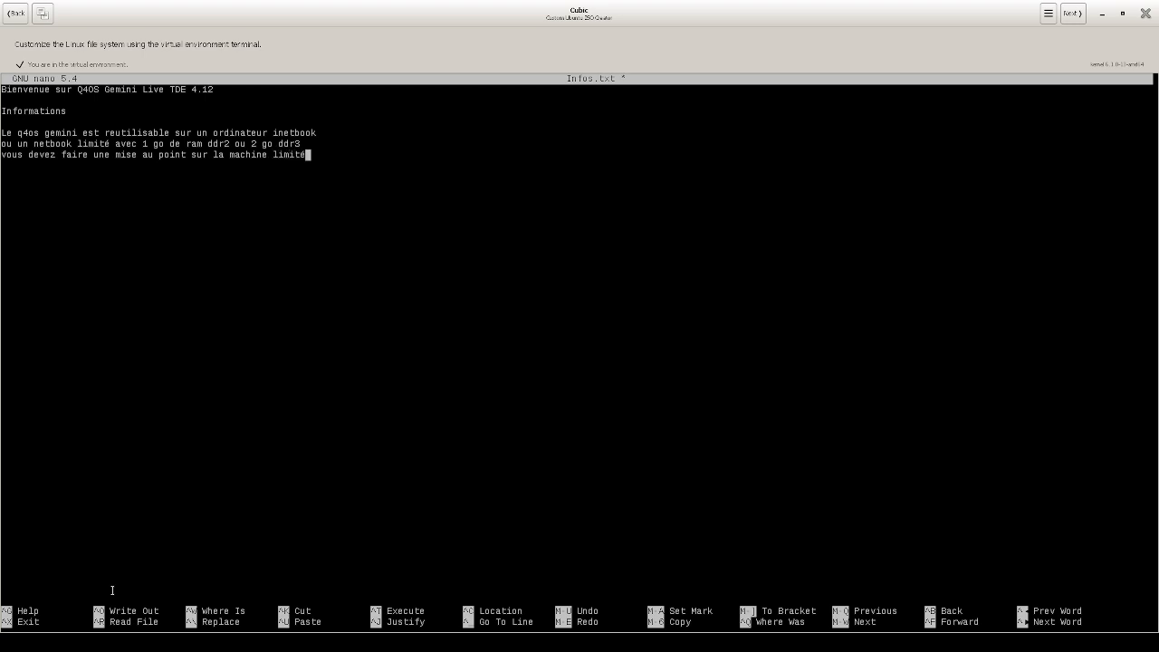
{"action": "key", "text": "Return"}
{"action": "type", "text": "profité et utiliser le comme un simple Pc bureautiqu"}
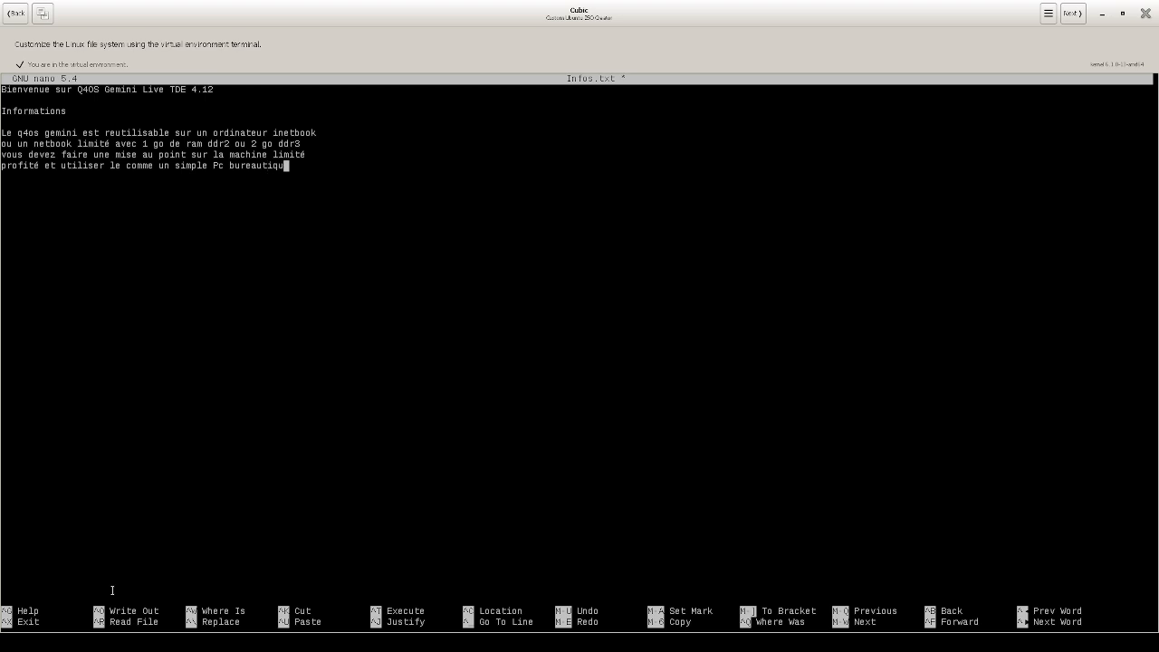
{"action": "type", "text": "e."}
- After two blank lines, add "Pc fixe configuration requise.", "Amd Athlon 64" and "Intel core 2 duo 1,86GHZ" on separate lines
{"action": "key", "text": "Return"}
{"action": "key", "text": "Return"}
{"action": "key", "text": "Return"}
{"action": "type", "text": "Pc fixe configuration requise."}
{"action": "key", "text": "Return"}
{"action": "type", "text": "Amd Athlon 64"}
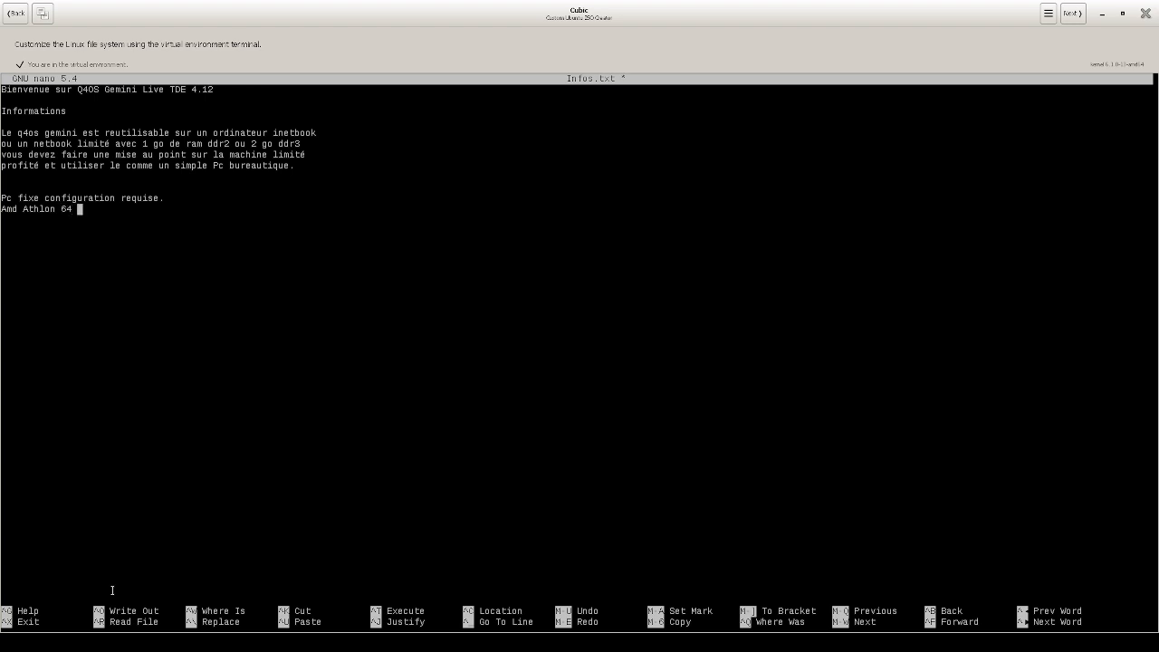
{"action": "key", "text": "Return"}
{"action": "type", "text": "Intel co"}
{"action": "type", "text": "re"}
{"action": "type", "text": " 2 duo"}
{"action": "type", "text": " 1"}
{"action": "type", "text": ","}
{"action": "type", "text": "86"}
{"action": "type", "text": "GH"}
{"action": "type", "text": "R"}
- Add the lines "mémoire vive 2go recommendé", "Disque dur hdd ou ssd", "Carte graphique nvidia" and "Carte graphique Ati ou amd hd"
{"action": "type", "text": "mémoire"}
{"action": "type", "text": " vive"}
{"action": "type", "text": " 2go re"}
{"action": "type", "text": "comm"}
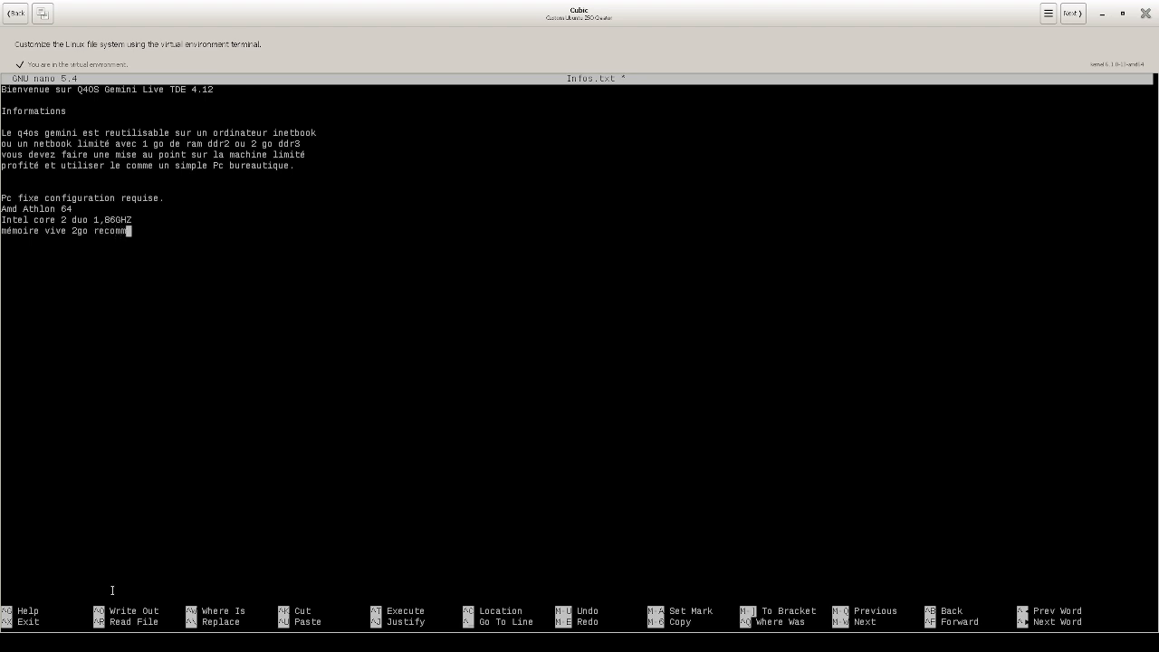
{"action": "type", "text": "endé"}
{"action": "key", "text": "Return"}
{"action": "type", "text": "Disque dur hhdd ou ssd"}
{"action": "key", "text": "Return"}
{"action": "type", "text": "Carte graphique nvidia"}
{"action": "key", "text": "Return"}
{"action": "type", "text": "Carte graphiqu"}
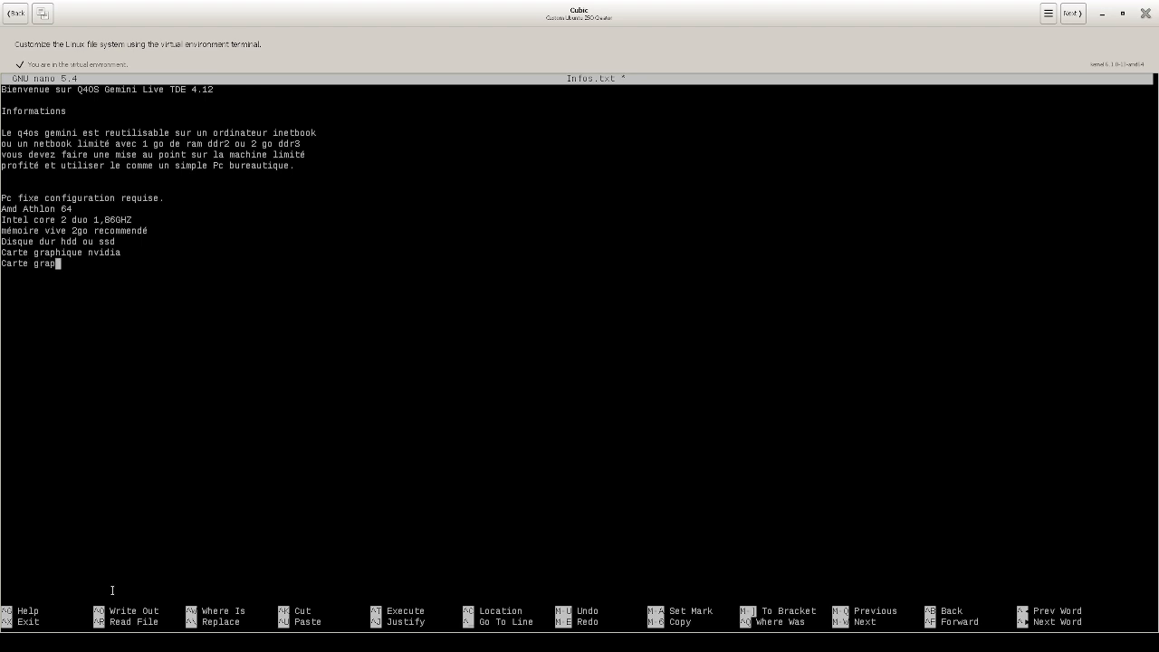
{"action": "type", "text": "e Ati ou amd hd"}
- Add the closing credit "Q4os retouche by" with the author's name, then save the file as Infos.txt and leave nano
{"action": "key", "text": "Return"}
{"action": "key", "text": "Return"}
{"action": "type", "text": "Q4os retouche by jaffreu-jojo"}
{"action": "key", "text": "ctrl+o"}
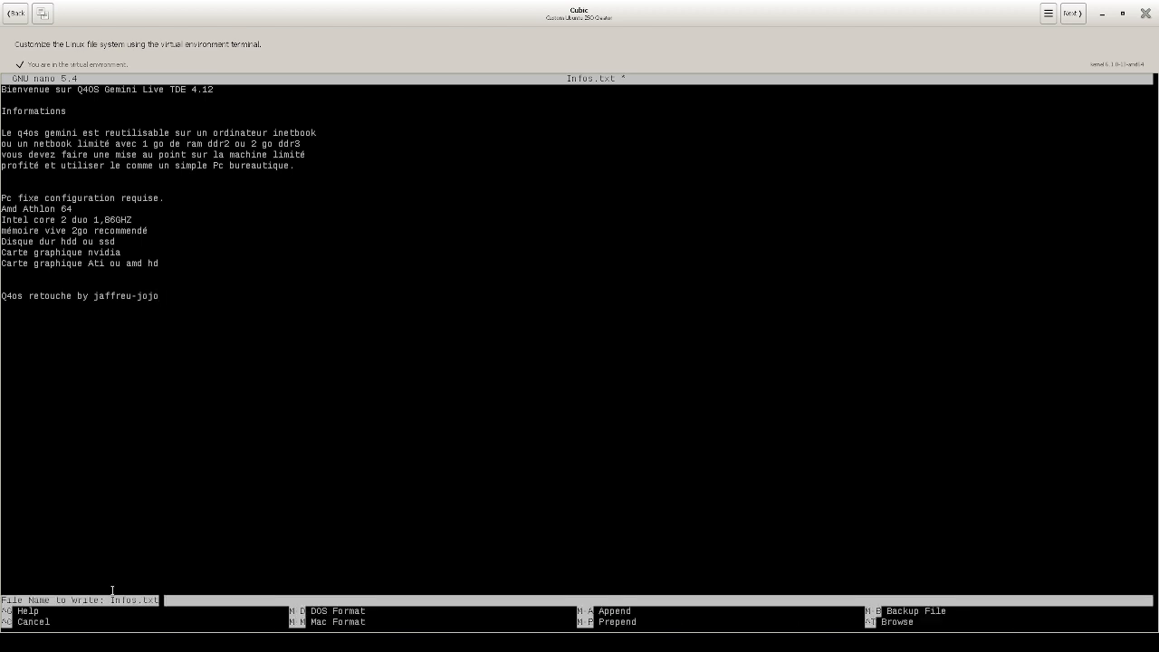
{"action": "key", "text": "Return"}
{"action": "key", "text": "ctrl+x"}
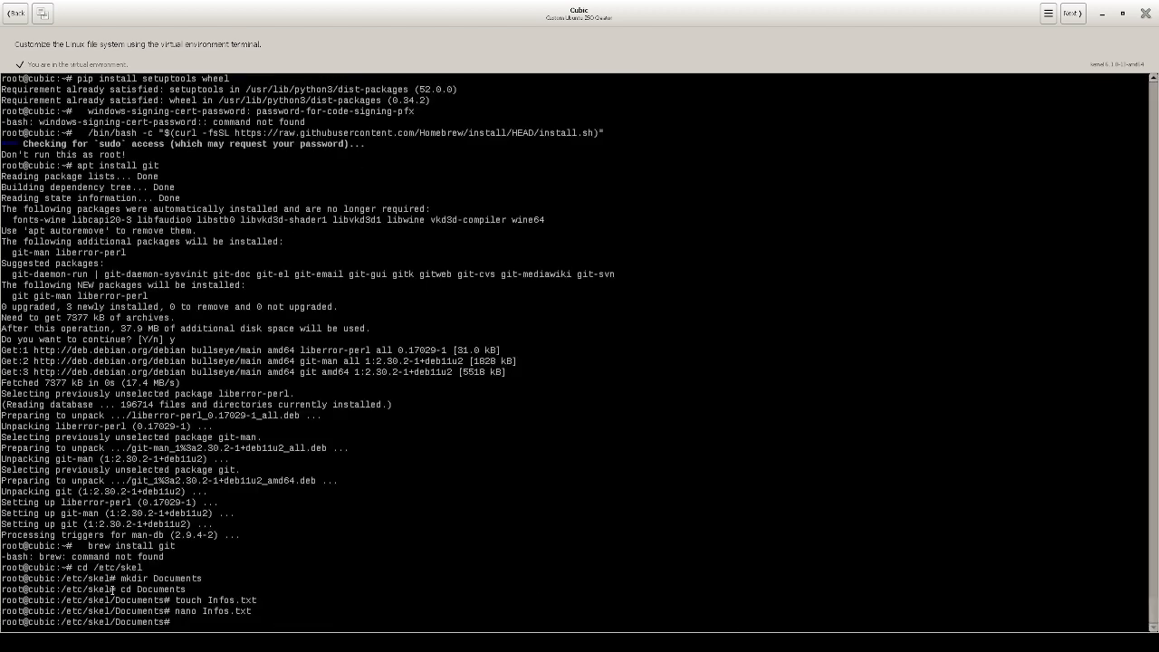
- Return to /etc/skel and create a directory named Desktop
{"action": "type", "text": "cd /"}
{"action": "type", "text": "etc/"}
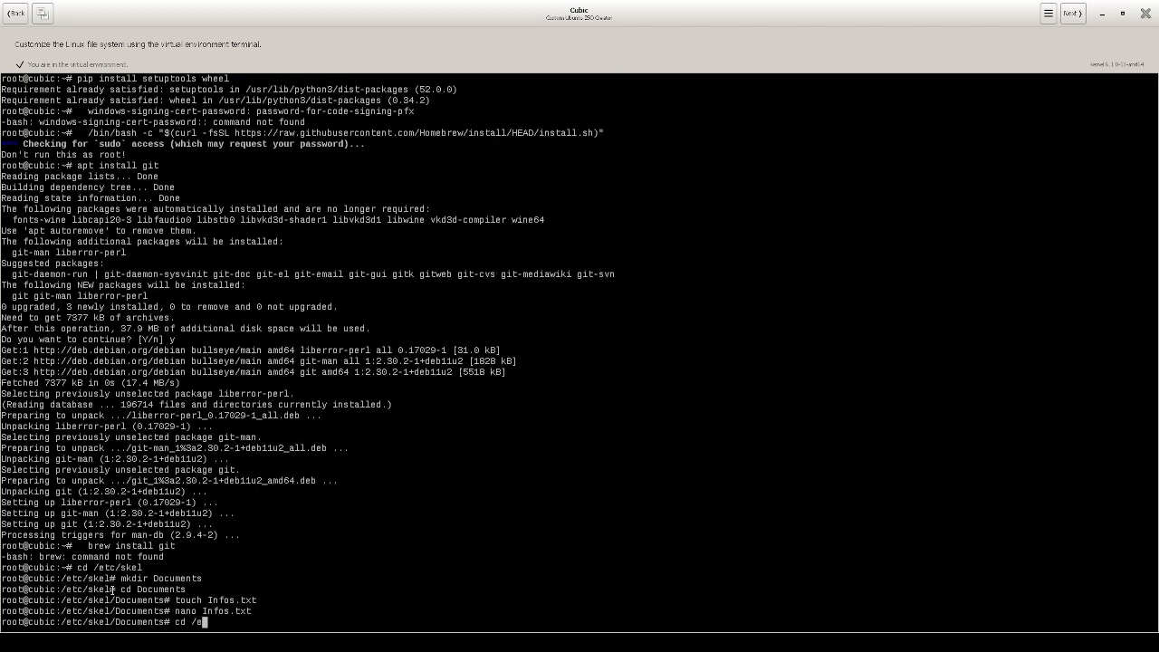
{"action": "type", "text": "skel"}
{"action": "key", "text": "Return"}
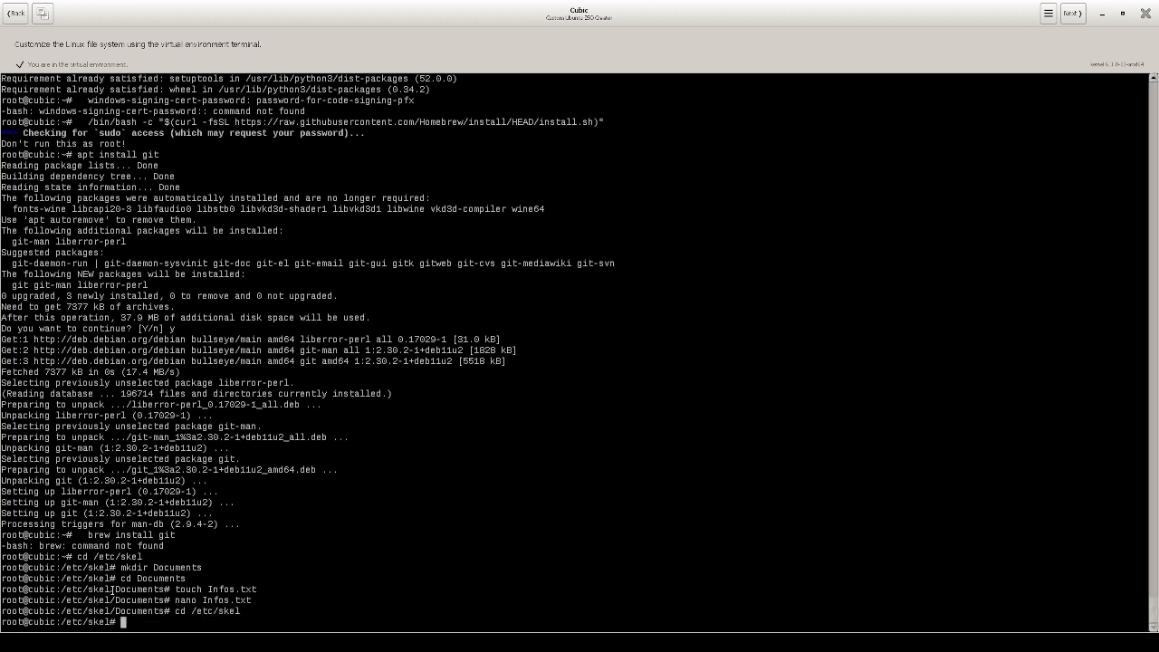
{"action": "type", "text": "m"}
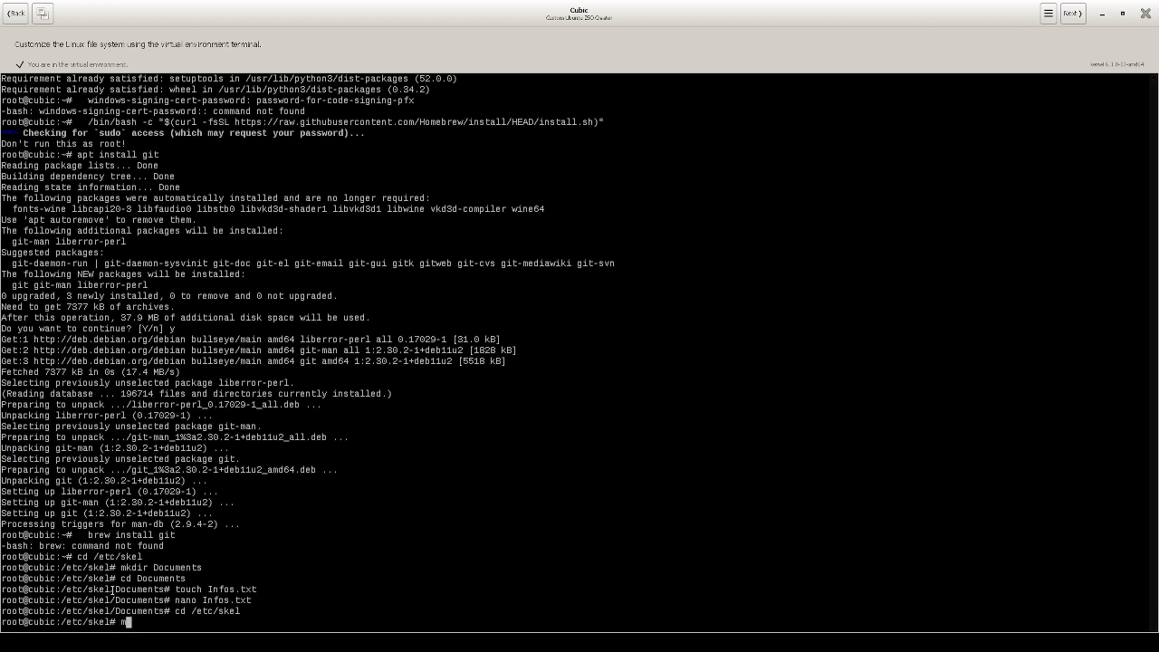
{"action": "type", "text": "kdir"}
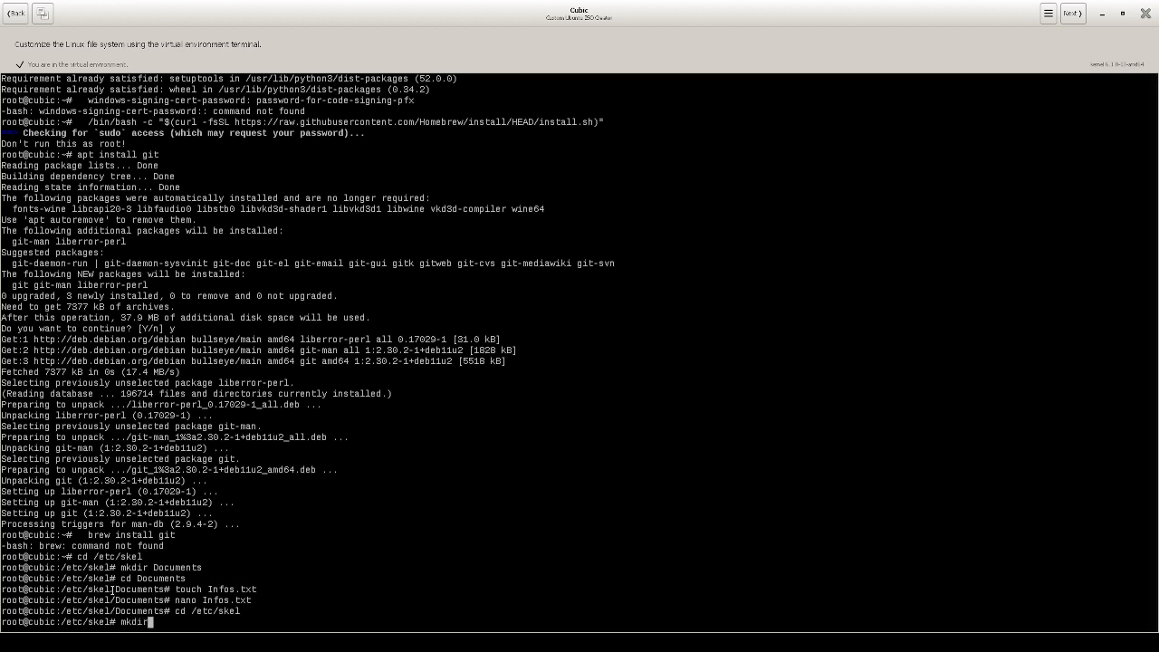
{"action": "type", "text": " Desktop"}
{"action": "key", "text": "Return"}
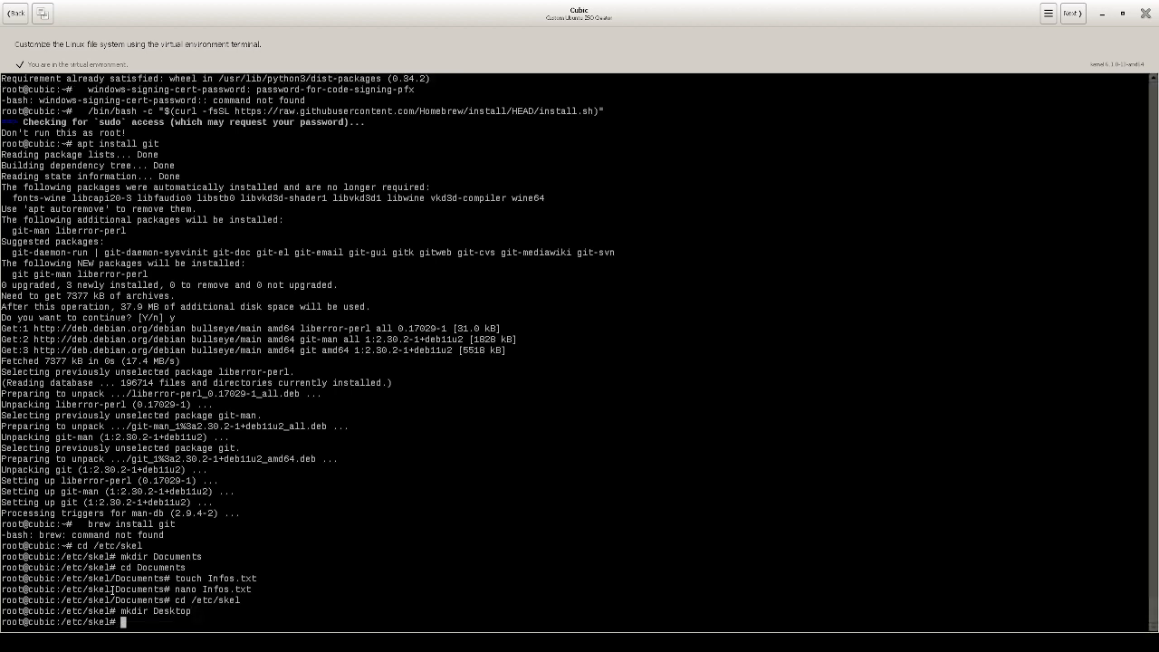
- Change into the new Desktop directory and create an empty file named azerty.sh
{"action": "type", "text": "cd D"}
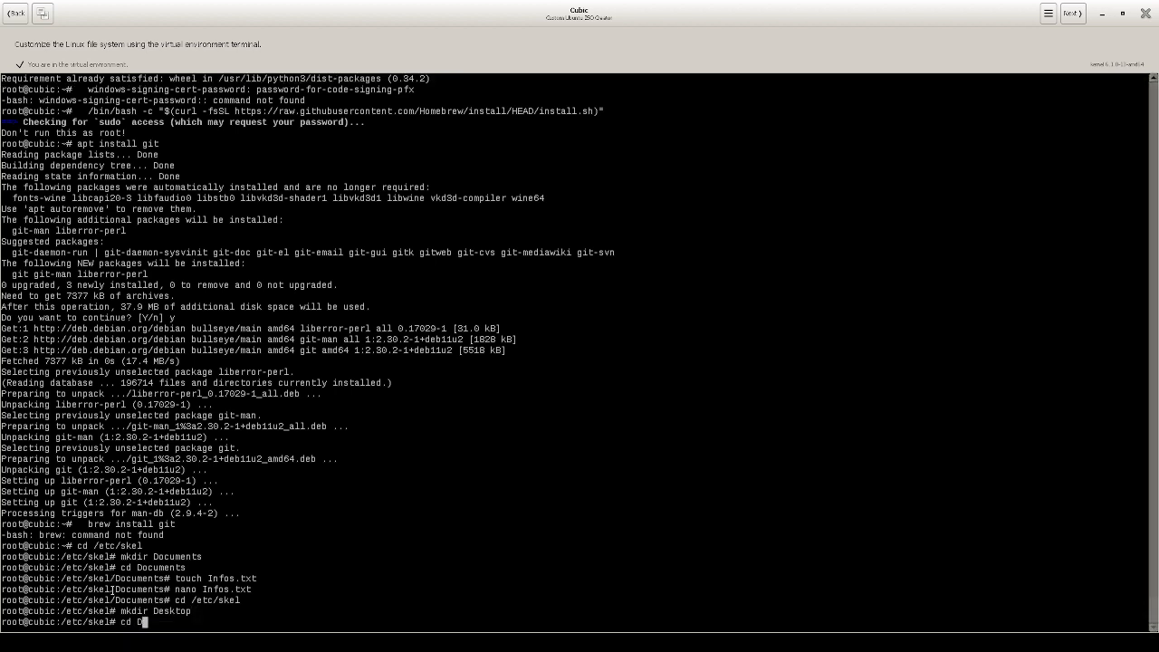
{"action": "type", "text": "esktop"}
{"action": "key", "text": "Return"}
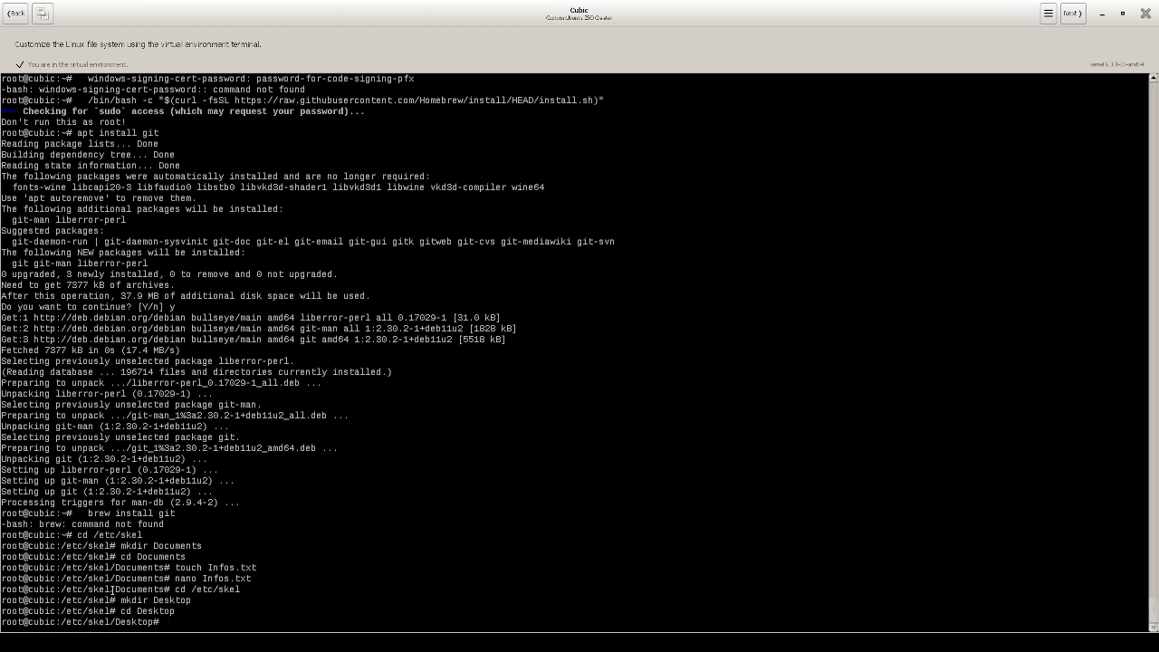
{"action": "type", "text": "touch"}
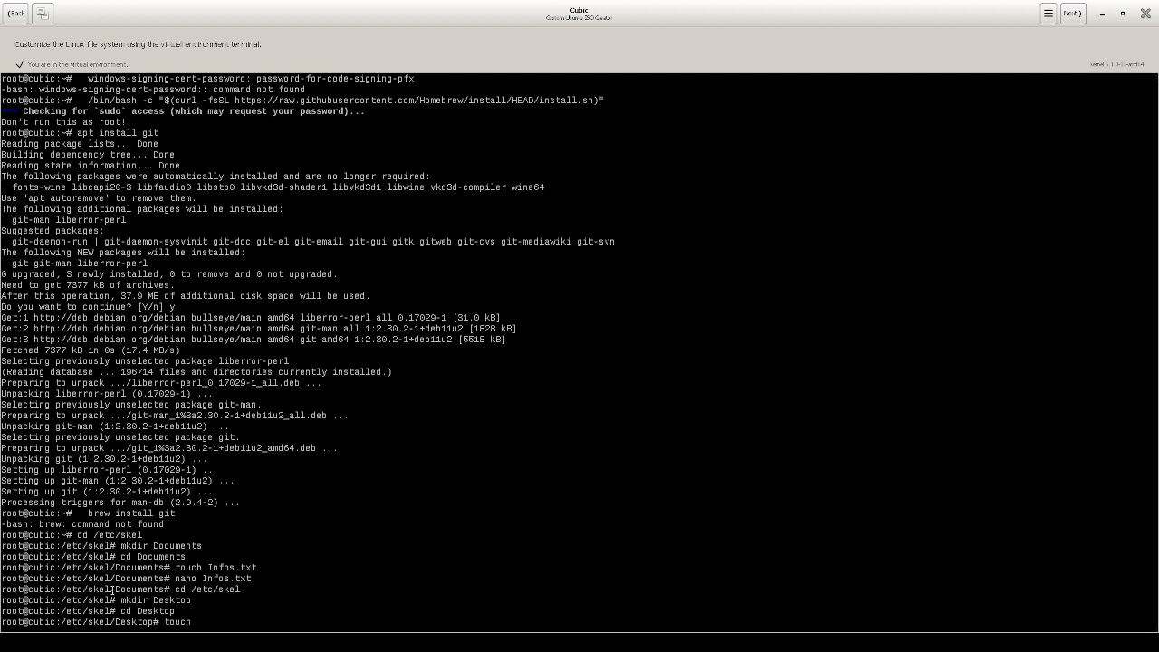
{"action": "type", "text": " azerty.sh"}
{"action": "key", "text": "Return"}
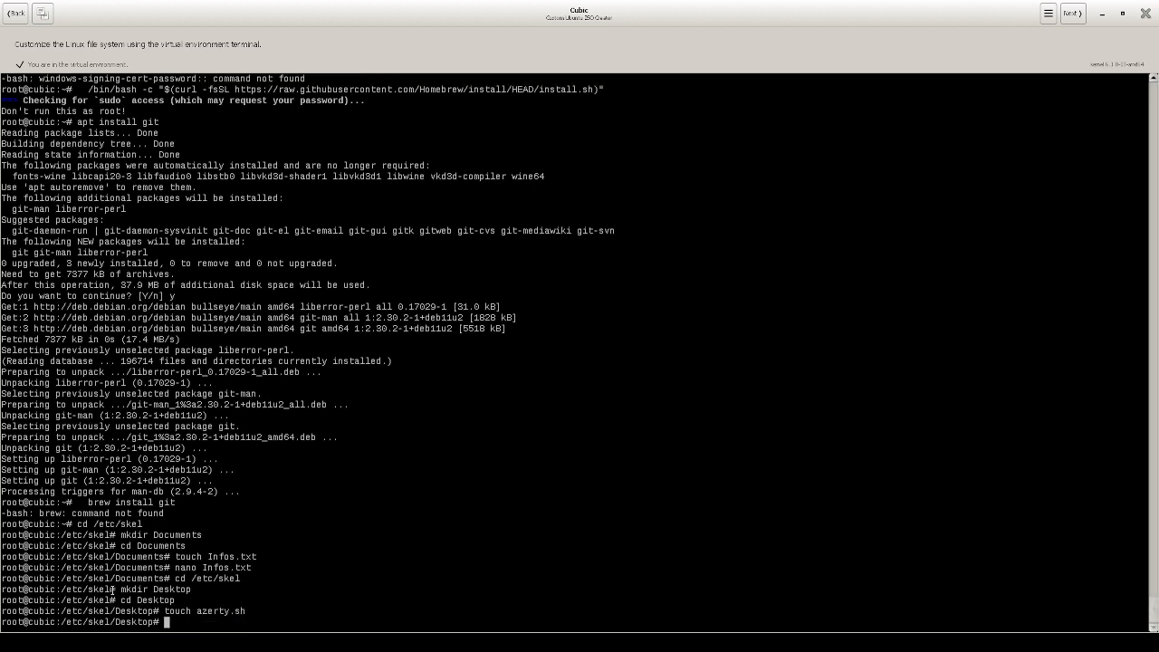
- Edit azerty.sh in nano with "#!bin/bash", a blank line and "setxkmap fr", then save and leave the editor
{"action": "type", "text": "nan"}
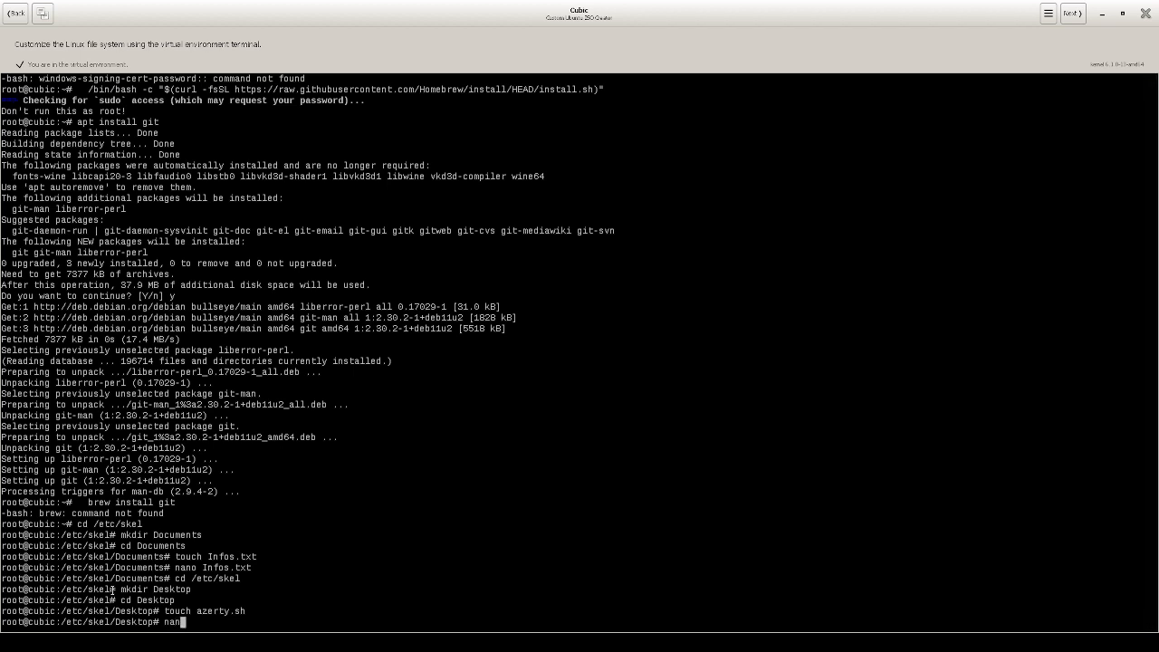
{"action": "type", "text": "o azerty.sh"}
{"action": "key", "text": "Return"}
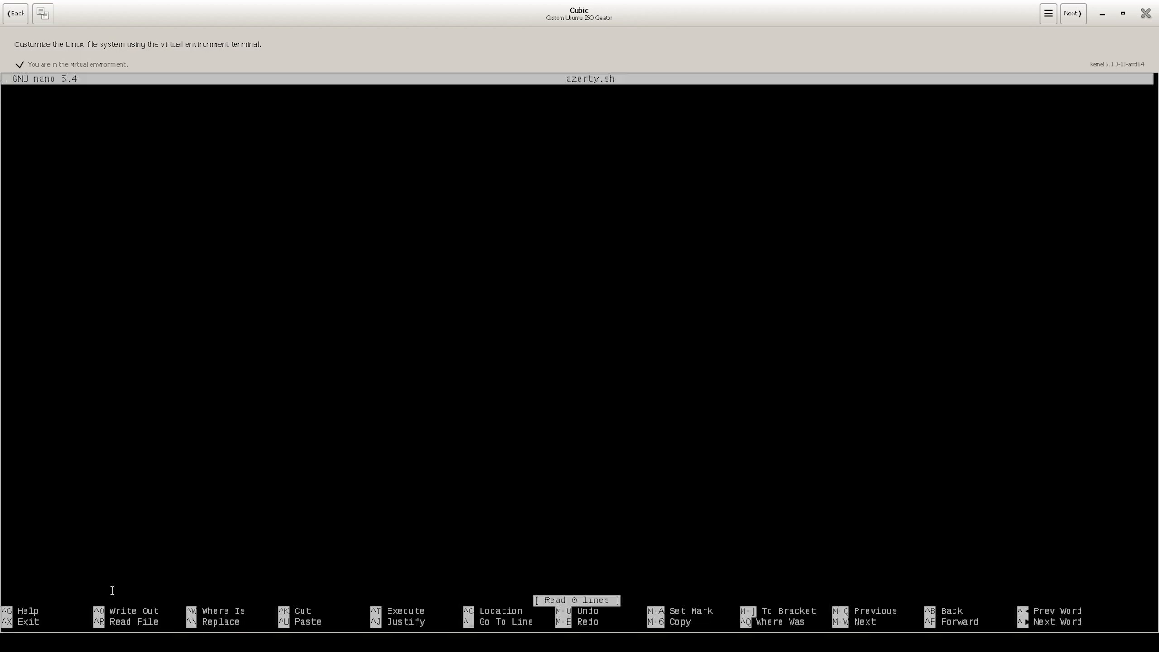
{"action": "type", "text": "#!bin/bash"}
{"action": "key", "text": "Return"}
{"action": "key", "text": "Return"}
{"action": "type", "text": "setxkmap fr"}
{"action": "key", "text": "ctrl+o"}
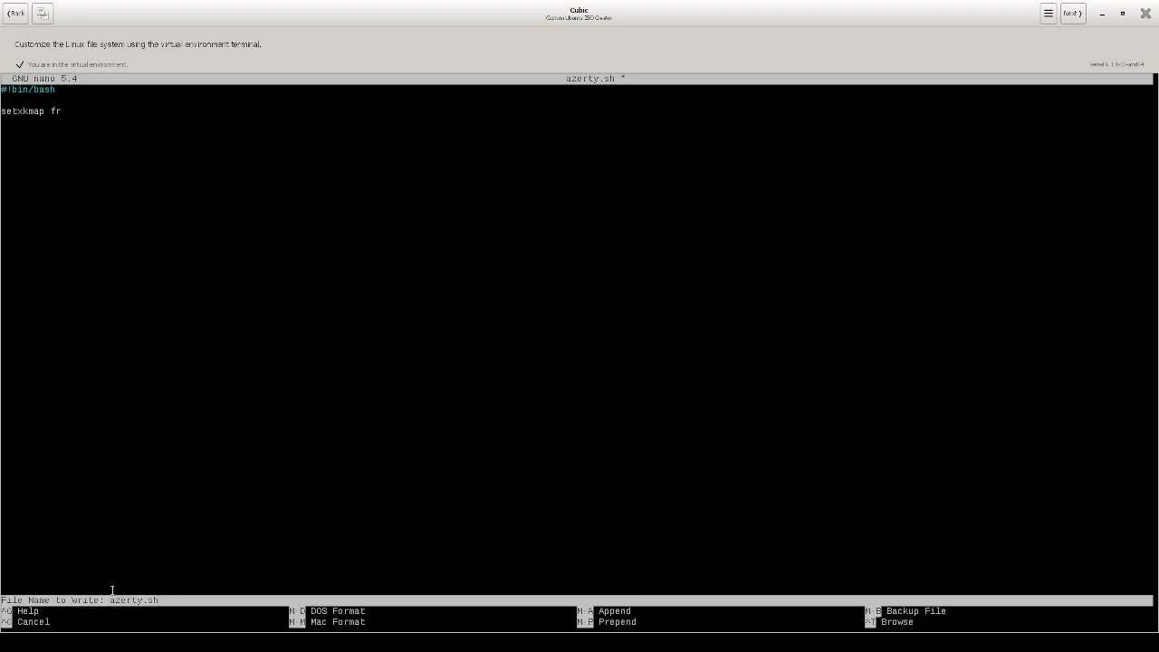
{"action": "key", "text": "Return"}
{"action": "key", "text": "ctrl+x"}
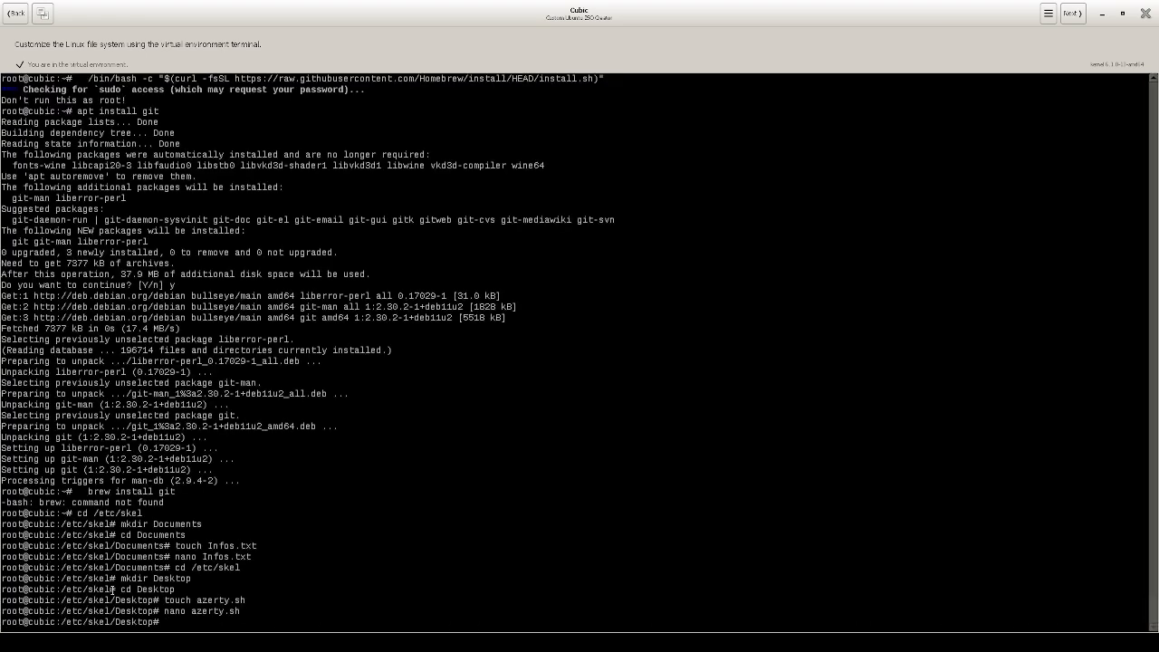
- Make azerty.sh executable with chmod +x and list the contents of the Desktop directory
{"action": "type", "text": "chmo"}
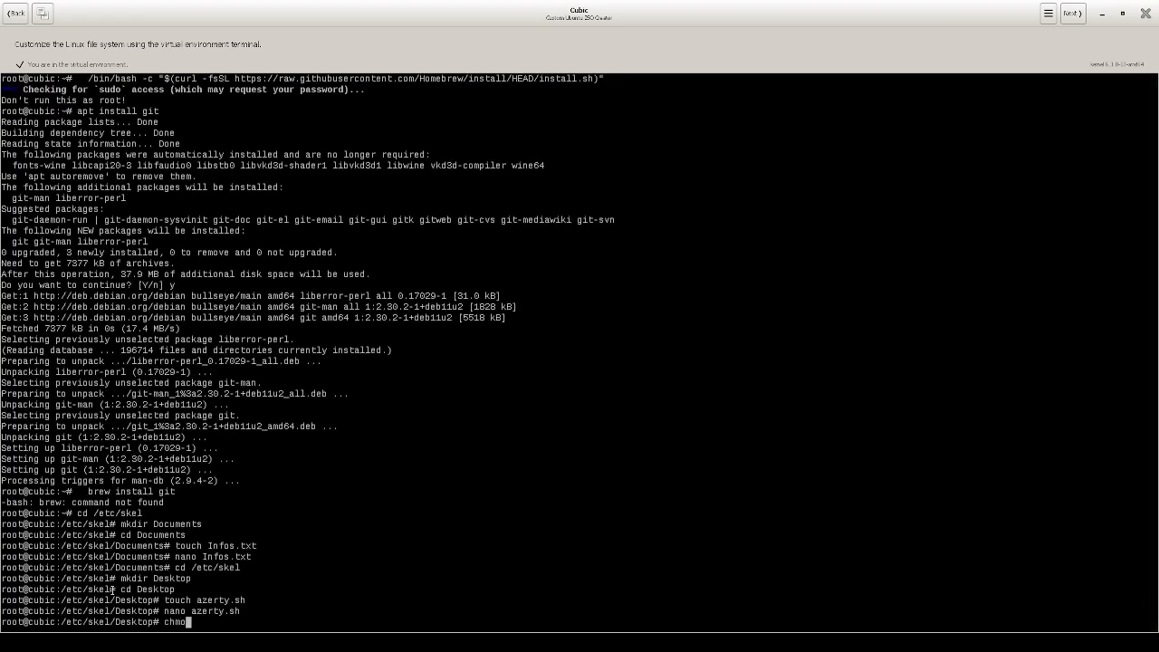
{"action": "type", "text": "d +x ./azerty.sh"}
{"action": "key", "text": "Return"}
{"action": "type", "text": "ls"}
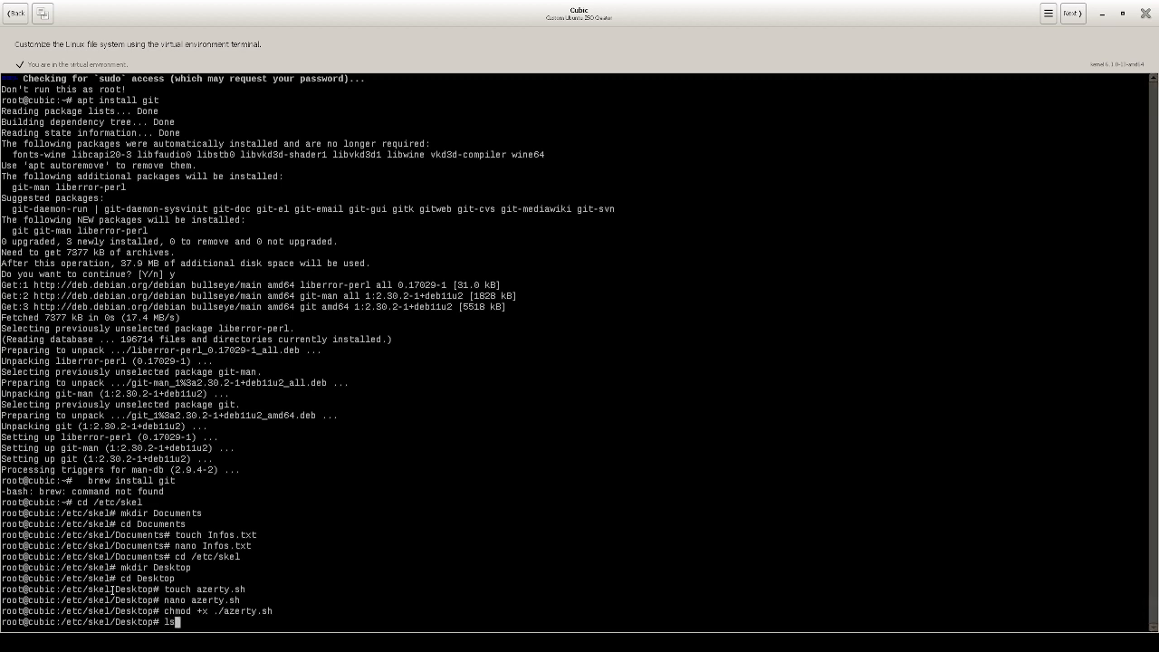
{"action": "key", "text": "Return"}
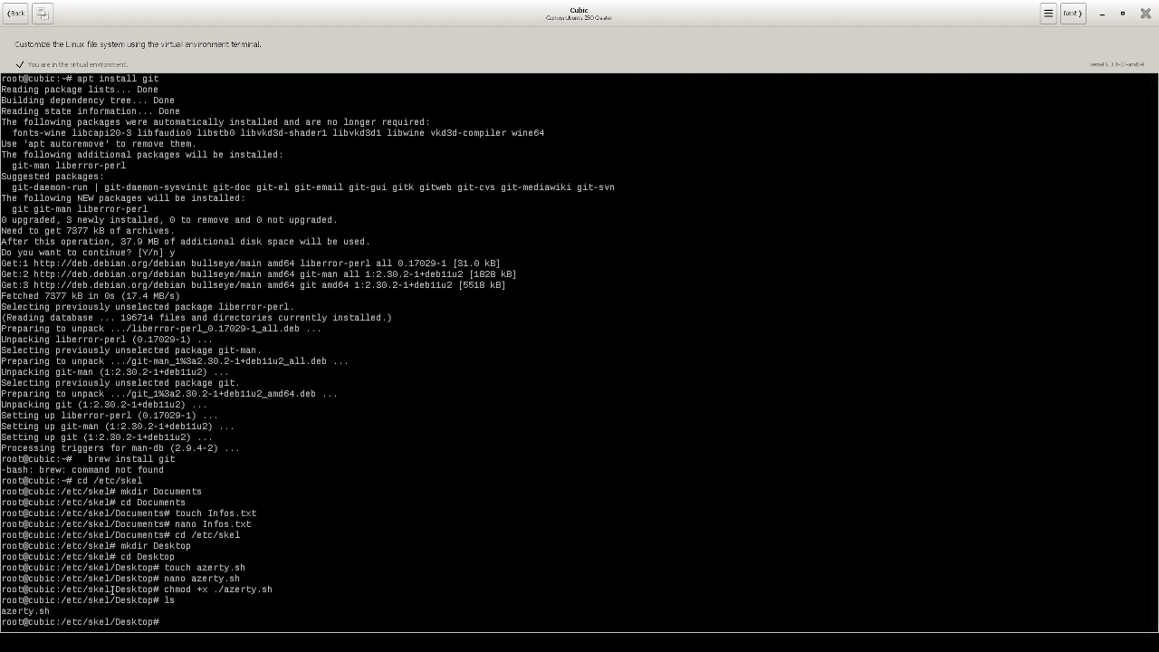
- Go back to /etc/skel and create two directories named Télécharements and Perso
{"action": "type", "text": "cd /e"}
{"action": "type", "text": "tc/ske"}
{"action": "type", "text": "l"}
{"action": "key", "text": "Return"}
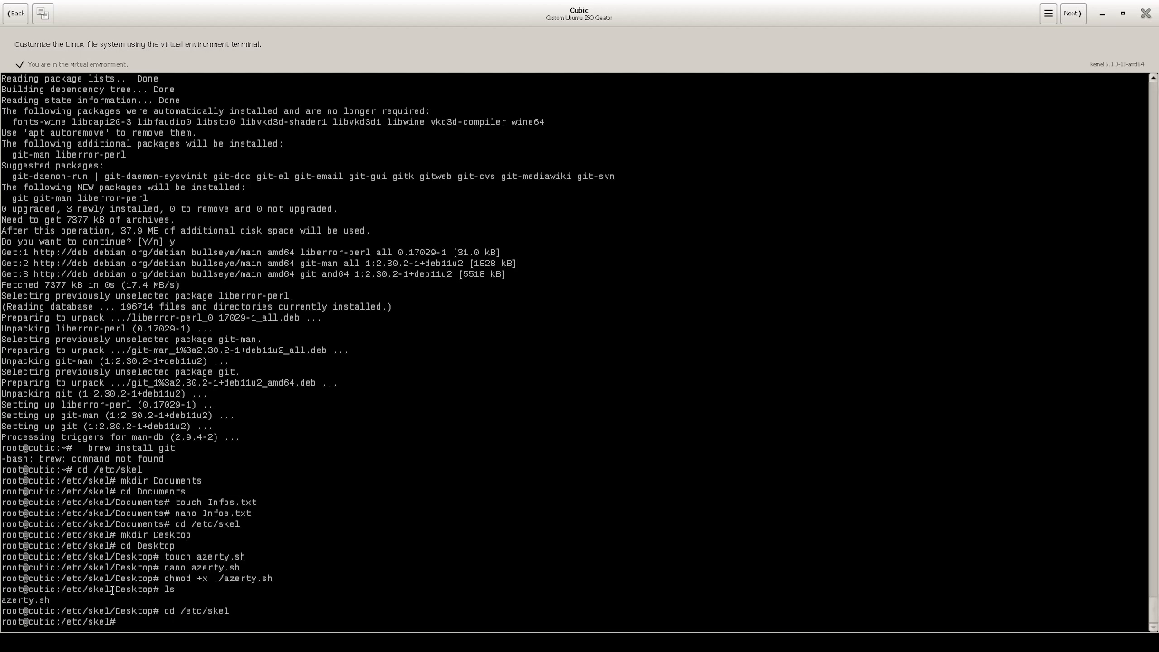
{"action": "type", "text": "m"}
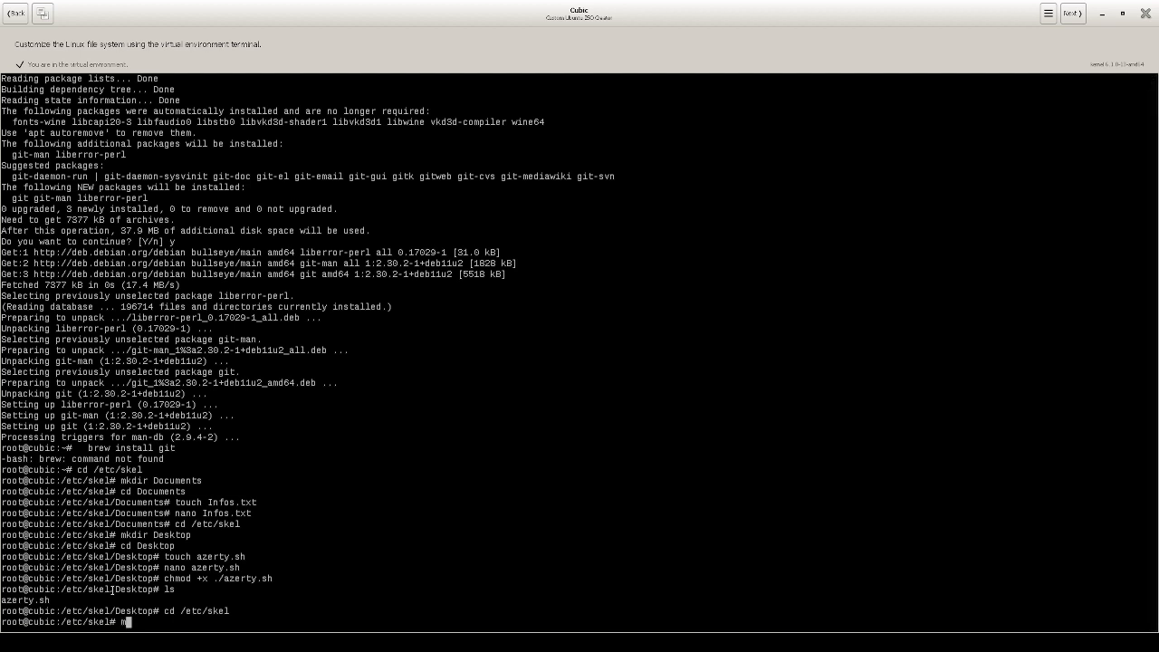
{"action": "type", "text": "kdir Télécharements Perso"}
{"action": "key", "text": "Return"}
- Try to change directory with "Téléchargements Perso" as the target
{"action": "type", "text": "cd"}
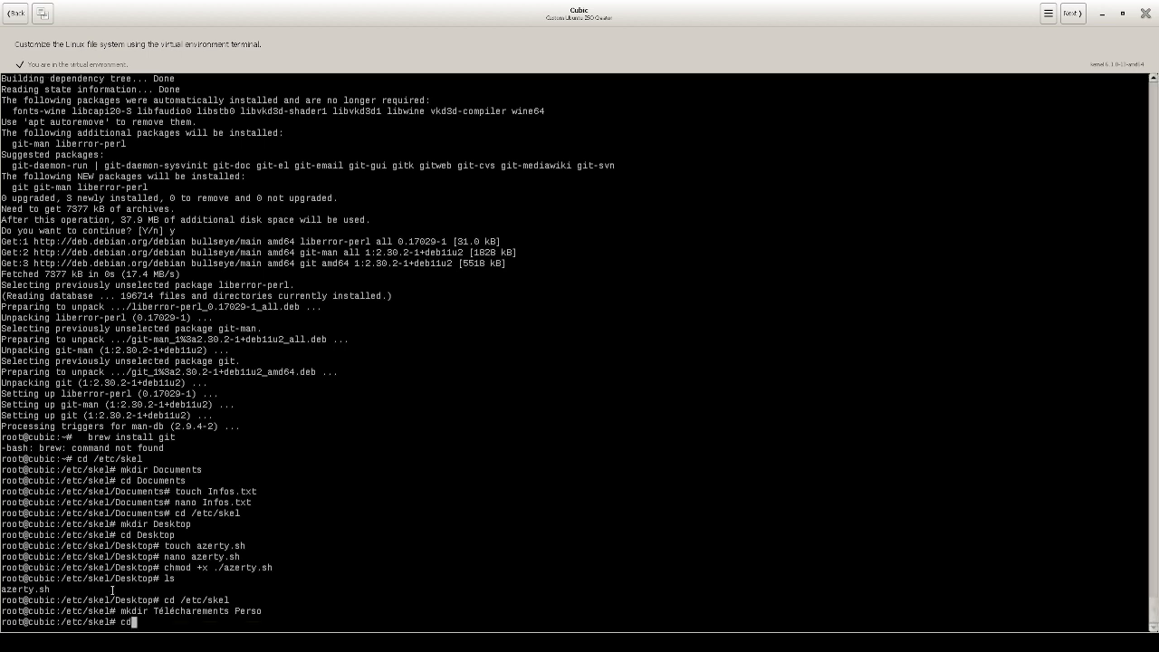
{"action": "type", "text": " Télé"}
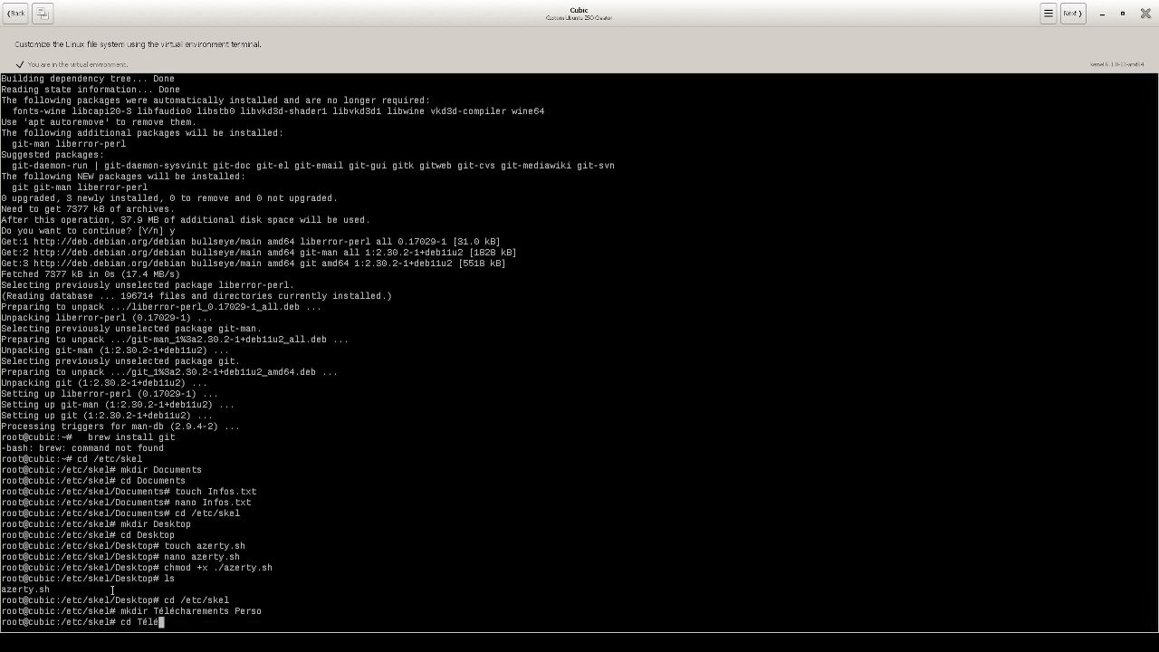
{"action": "type", "text": "chargements"}
{"action": "type", "text": "Perso"}
{"action": "key", "text": "Return"}
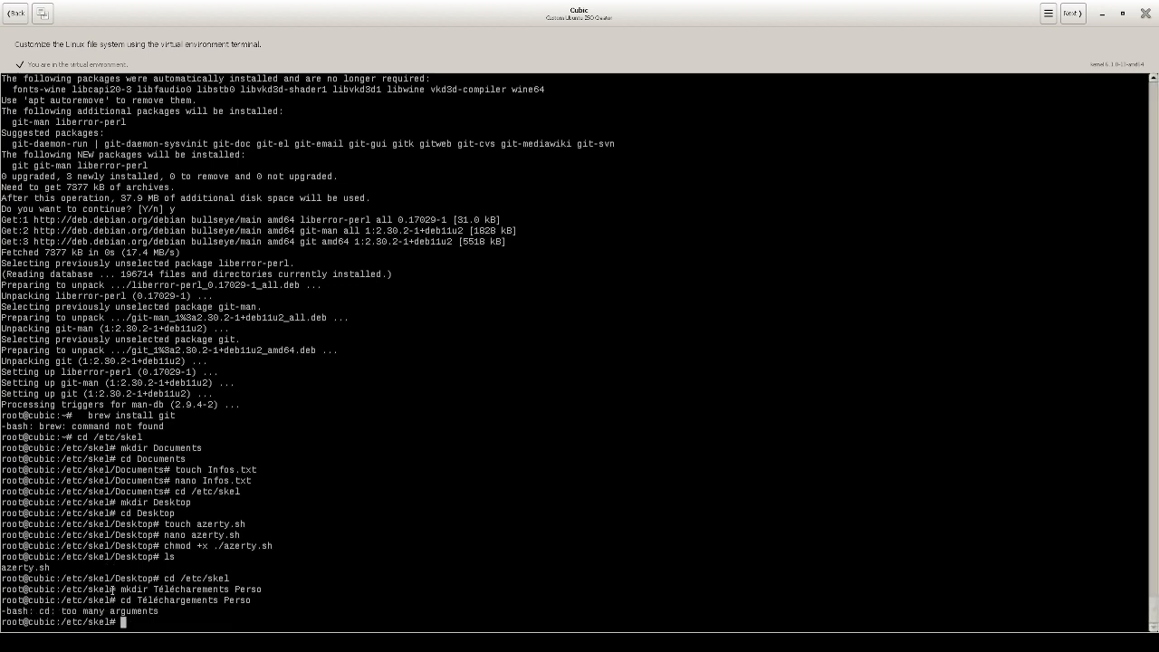
- Try to change into Téléchargements alone, and list the contents of /etc/skel to check the folder names
{"action": "key", "text": "Up"}
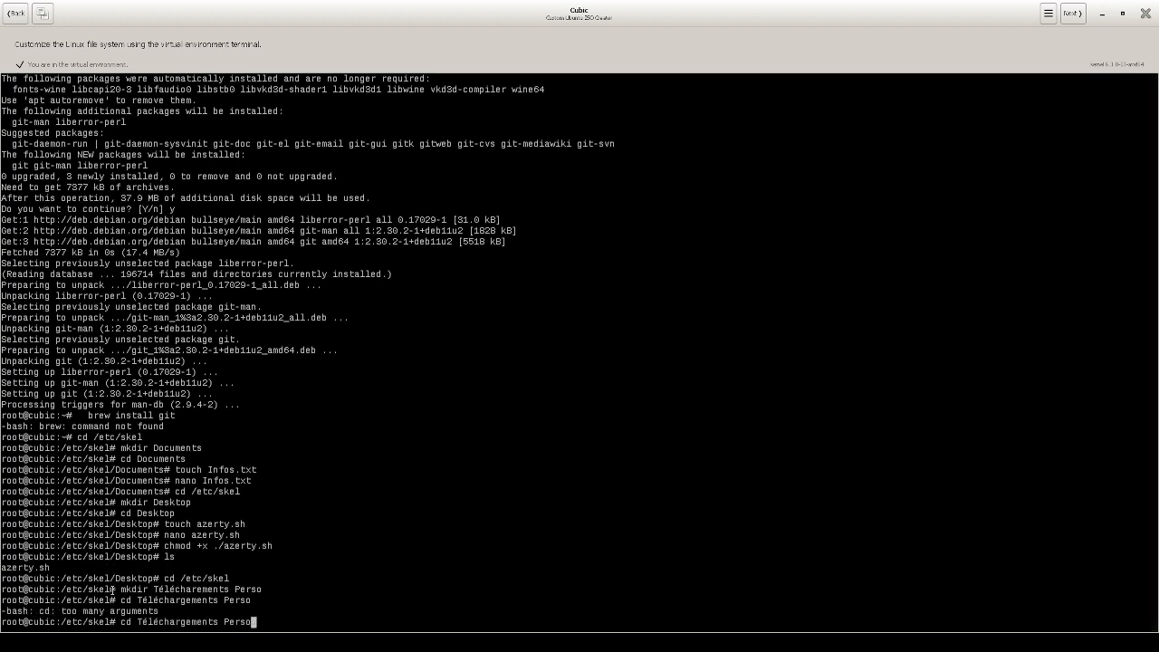
{"action": "key", "text": "BackSpace"}
{"action": "key", "text": "BackSpace"}
{"action": "key", "text": "BackSpace"}
{"action": "key", "text": "BackSpace"}
{"action": "key", "text": "BackSpace"}
{"action": "key", "text": "BackSpace"}
{"action": "key", "text": "Return"}
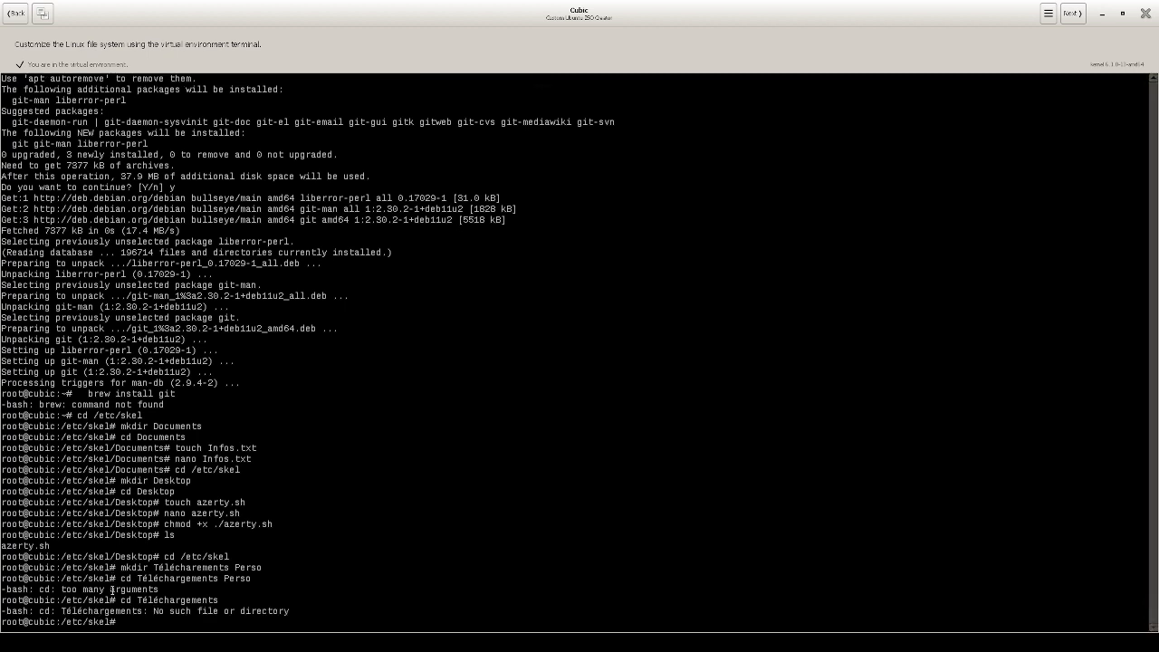
{"action": "type", "text": "ls"}
{"action": "key", "text": "Return"}
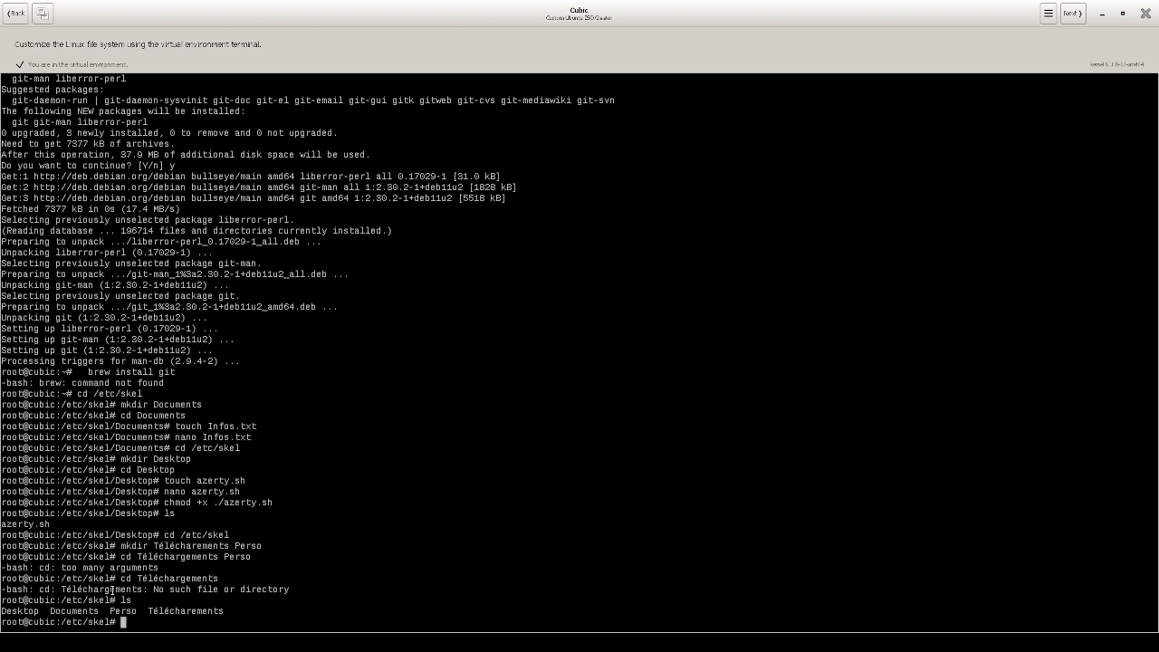
- Try to create the Télécharements directory again on its own by reusing the earlier mkdir command
{"action": "key", "text": "Up"}
{"action": "key", "text": "Up"}
{"action": "type", "text": "Perso"}
{"action": "key", "text": "Up"}
{"action": "key", "text": "Up"}
{"action": "key", "text": "BackSpace"}
{"action": "key", "text": "BackSpace"}
{"action": "key", "text": "BackSpace"}
{"action": "key", "text": "BackSpace"}
{"action": "key", "text": "BackSpace"}
{"action": "key", "text": "BackSpace"}
{"action": "key", "text": "Return"}
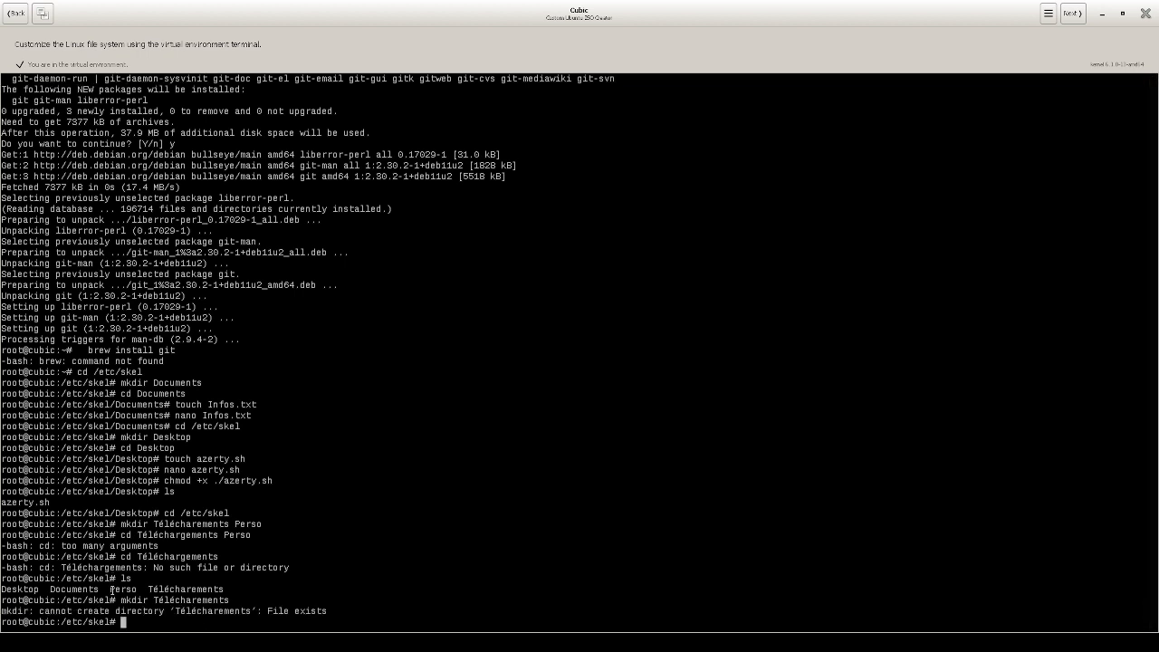
- Clear the recalled command, create a directory named Images in /etc/skel and change into it
{"action": "key", "text": "Up"}
{"action": "key", "text": "BackSpace"}
{"action": "key", "text": "BackSpace"}
{"action": "key", "text": "BackSpace"}
{"action": "key", "text": "BackSpace"}
{"action": "key", "text": "BackSpace"}
{"action": "key", "text": "BackSpace"}
{"action": "key", "text": "BackSpace"}
{"action": "key", "text": "BackSpace"}
{"action": "key", "text": "BackSpace"}
{"action": "key", "text": "BackSpace"}
{"action": "key", "text": "BackSpace"}
{"action": "key", "text": "BackSpace"}
{"action": "key", "text": "BackSpace"}
{"action": "key", "text": "BackSpace"}
{"action": "key", "text": "BackSpace"}
{"action": "key", "text": "BackSpace"}
{"action": "key", "text": "BackSpace"}
{"action": "key", "text": "BackSpace"}
{"action": "key", "text": "BackSpace"}
{"action": "key", "text": "BackSpace"}
{"action": "type", "text": "mkdir Images"}
{"action": "key", "text": "Return"}
{"action": "type", "text": "cd "}
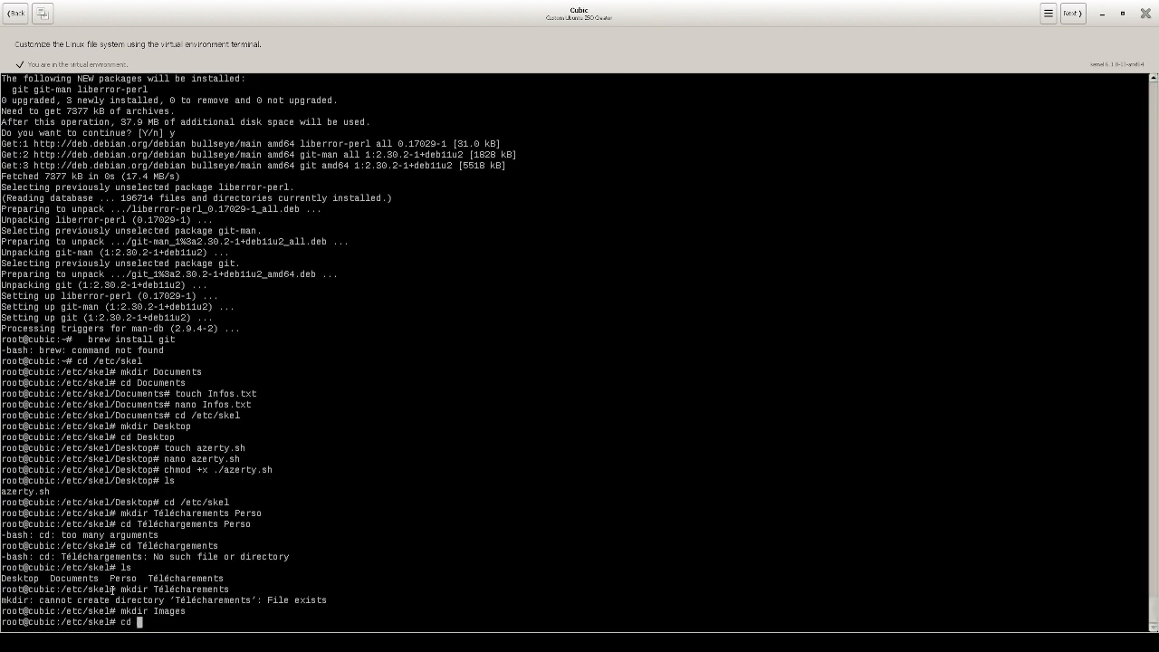
{"action": "type", "text": "Images"}
{"action": "key", "text": "Return"}
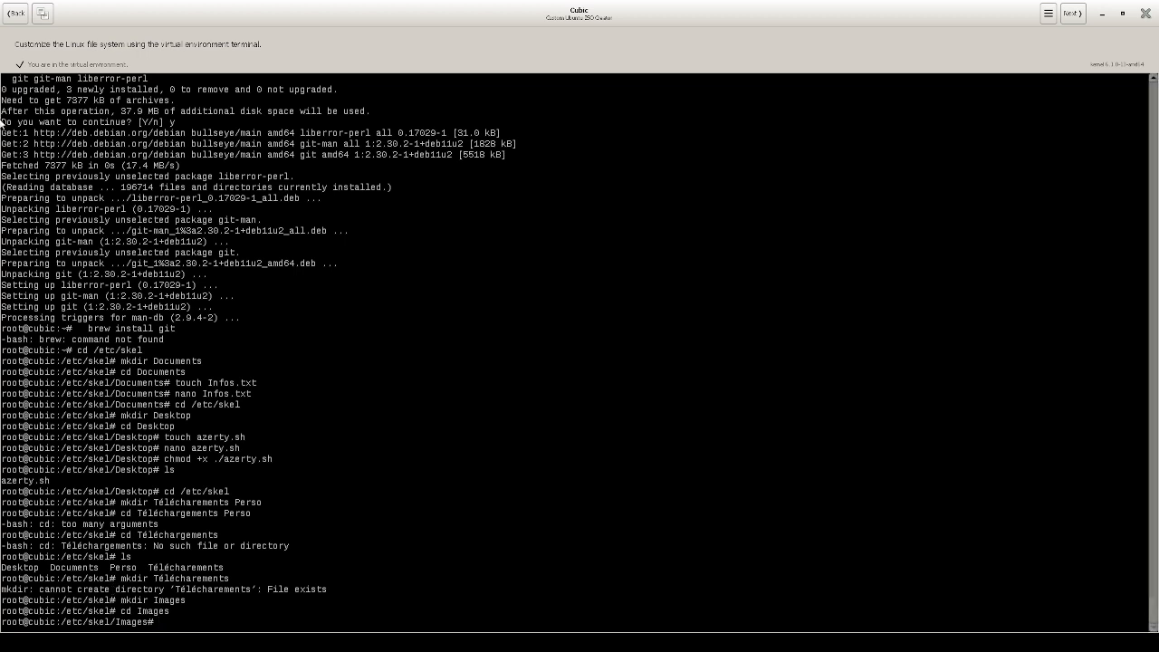
{"action": "left_click", "coordinate": [43, 17]}
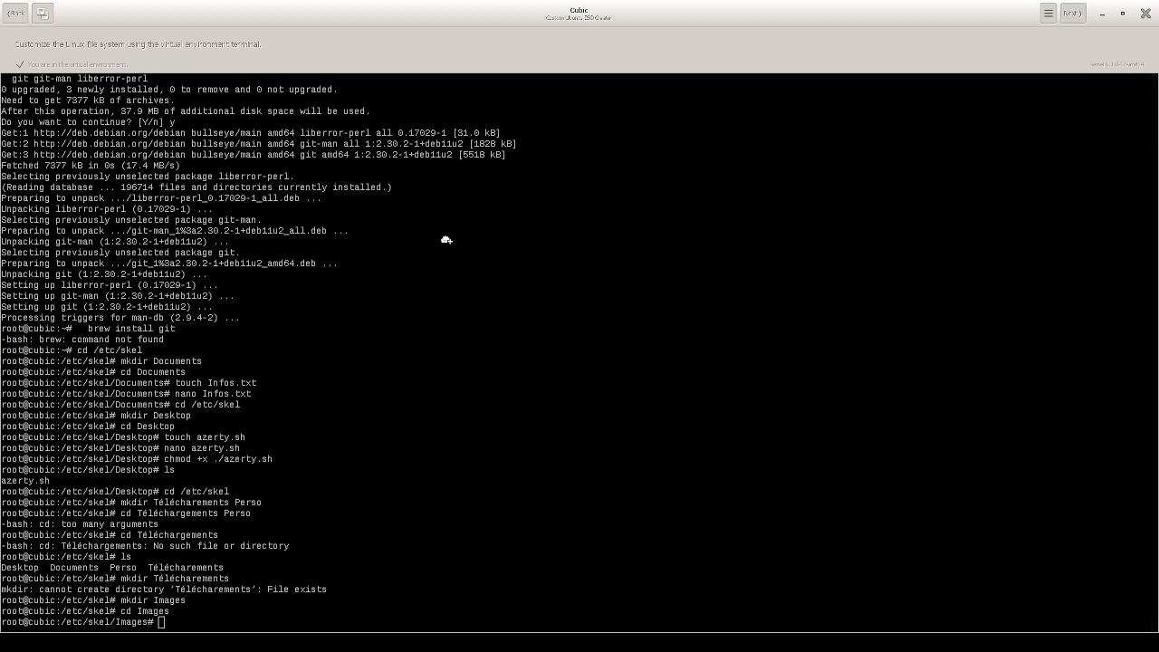
{"action": "double_click", "coordinate": [431, 297]}
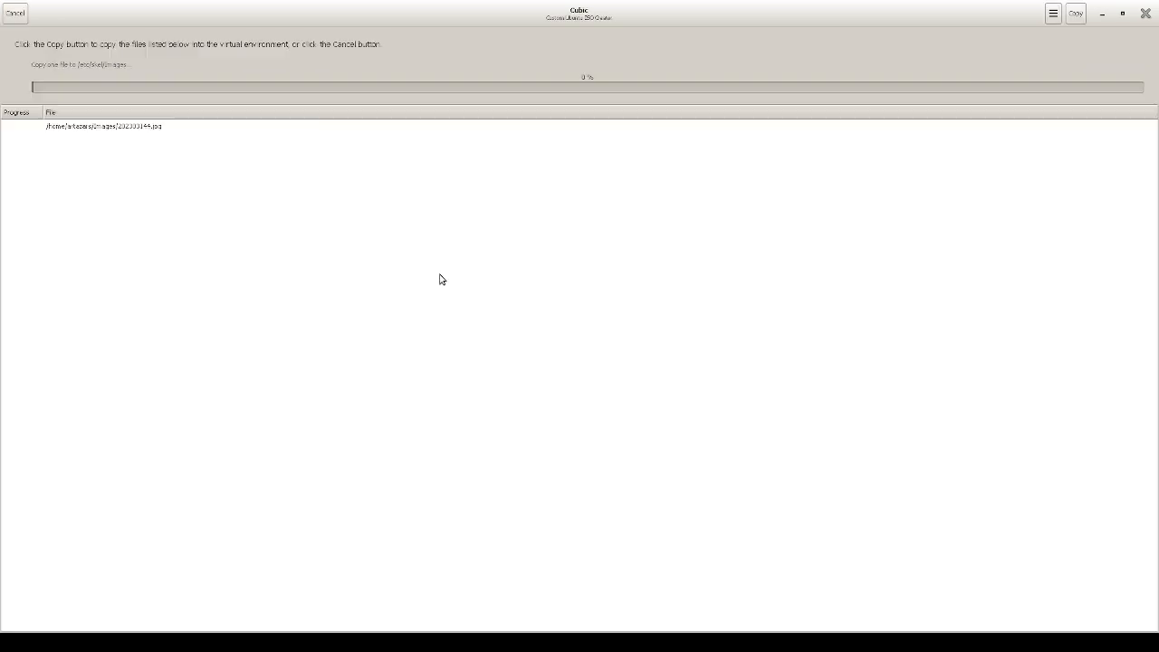
{"action": "left_click", "coordinate": [15, 12]}
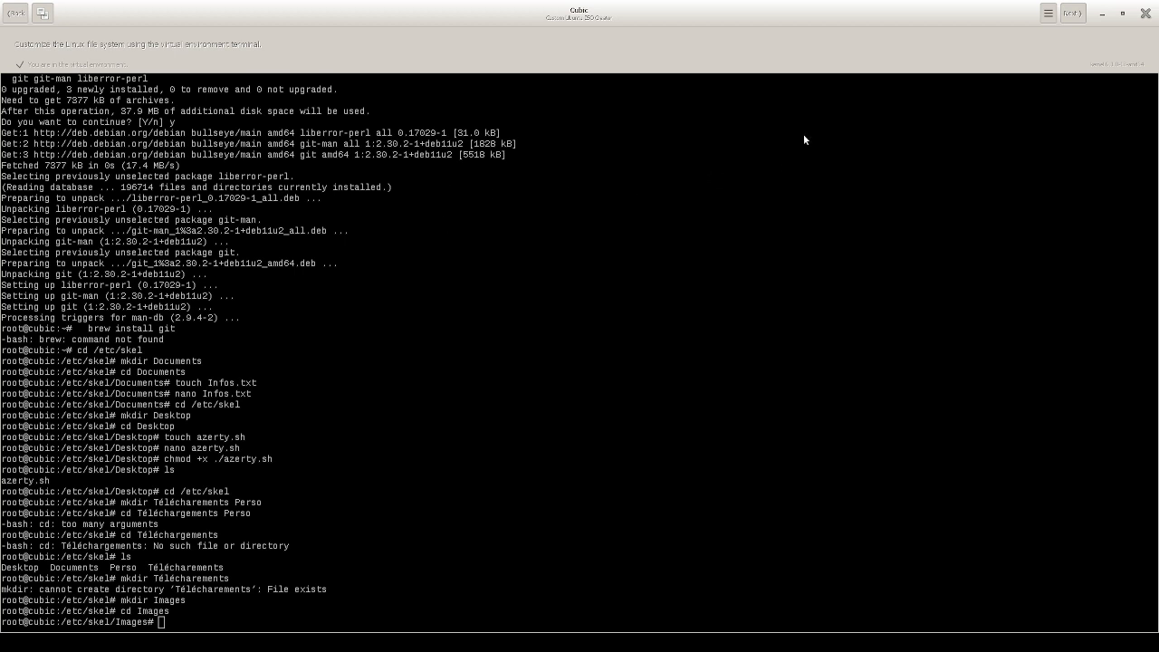
- Copy the pictures dsc00523.jpg and img_0012.jpg from the host's Images folder into /etc/skel/Images
{"action": "mouse_move", "coordinate": [803, 134]}
{"action": "left_mouse_down"}
{"action": "mouse_move", "coordinate": [616, 281]}
{"action": "mouse_move", "coordinate": [605, 276]}
{"action": "left_mouse_up"}
{"action": "left_click", "coordinate": [1073, 16]}
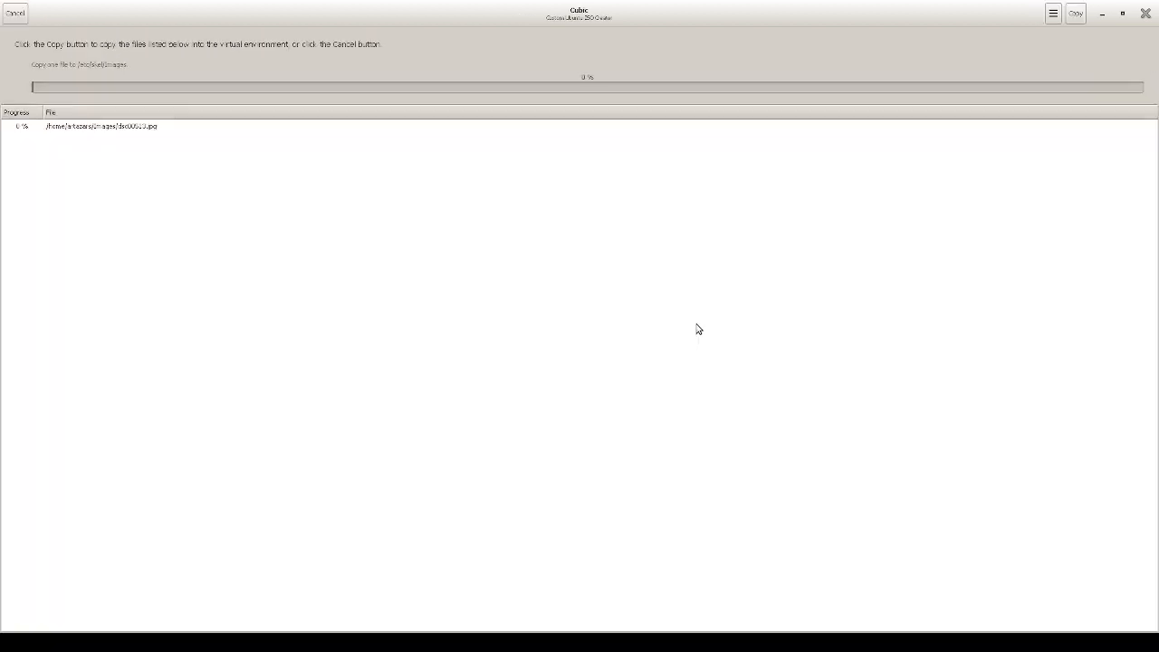
{"action": "left_click", "coordinate": [1074, 14]}
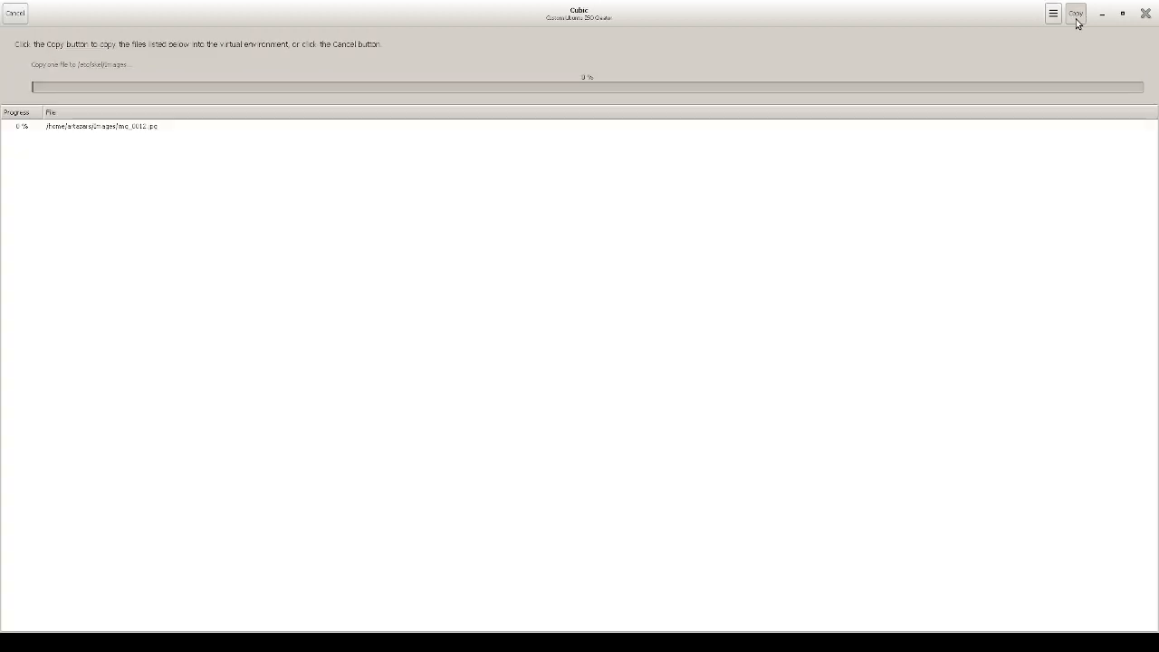
{"action": "left_click", "coordinate": [1075, 18]}
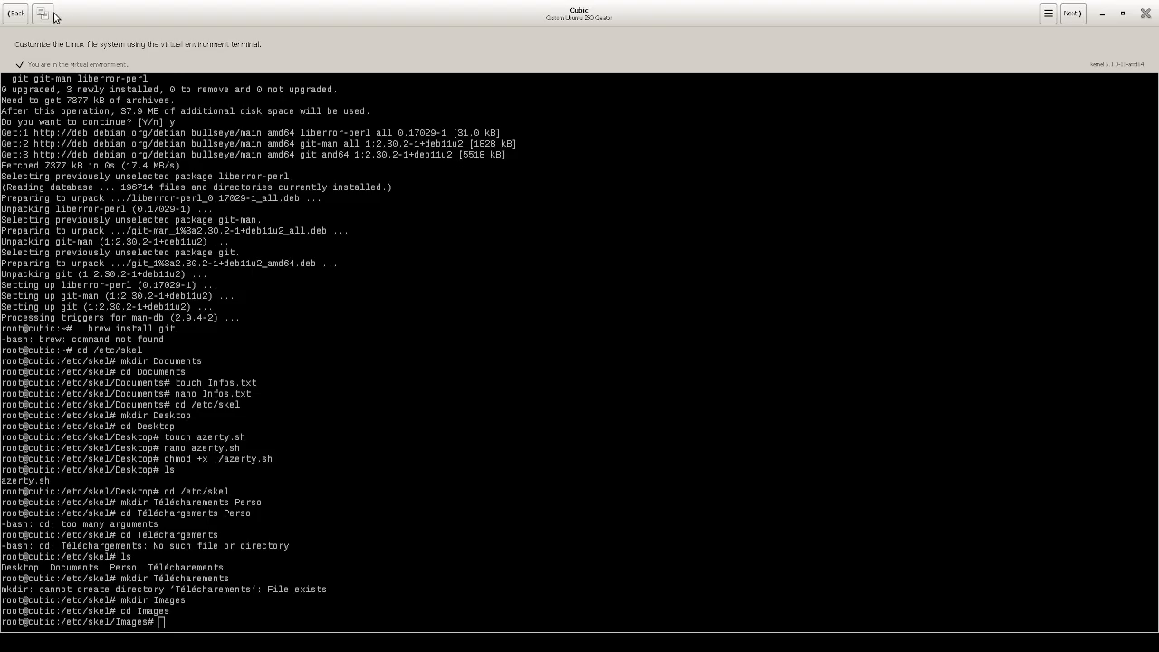
- Copy the picture screen11.png from the host's Images folder into /etc/skel/Images
{"action": "double_click", "coordinate": [55, 13]}
{"action": "double_click", "coordinate": [135, 20]}
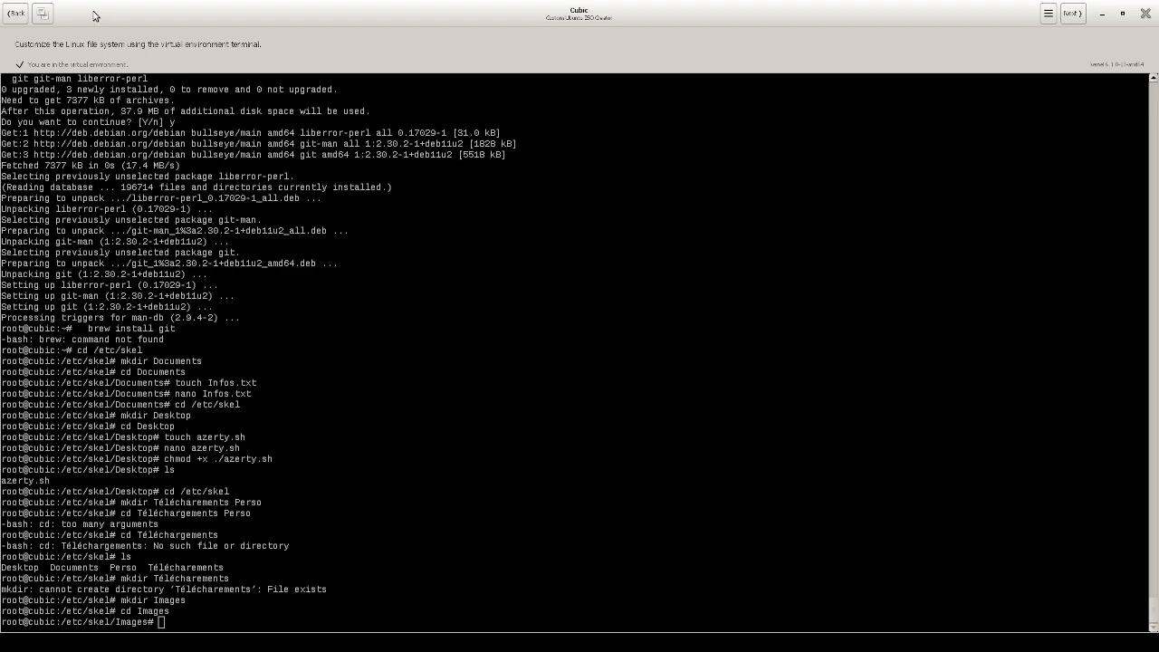
{"action": "left_click", "coordinate": [49, 16]}
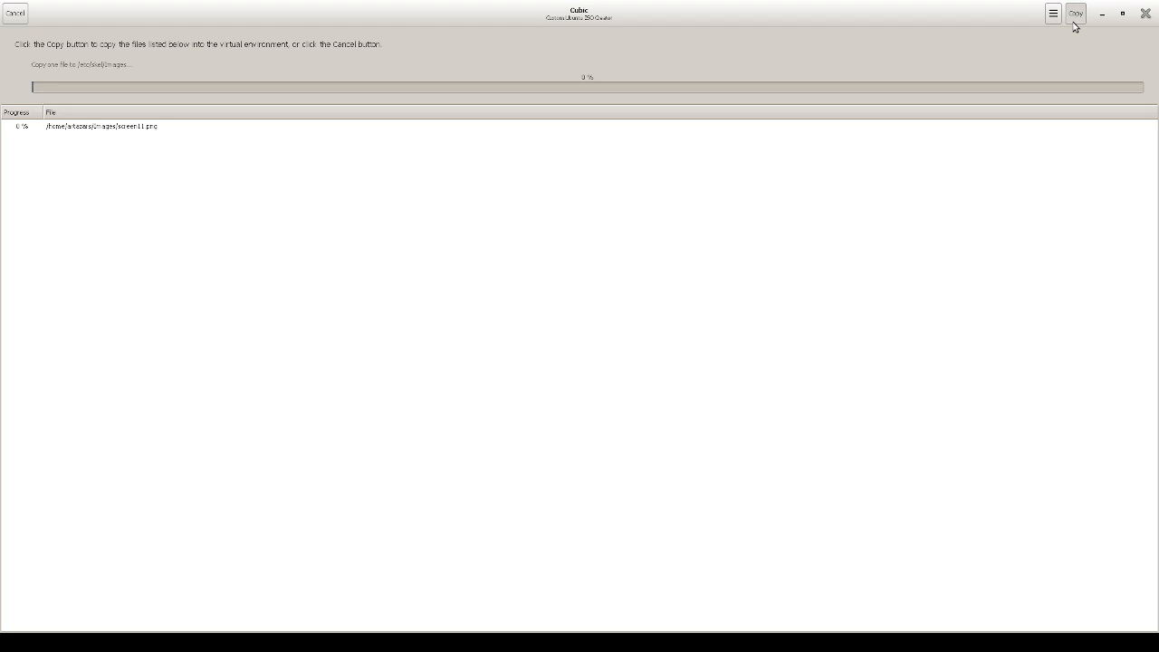
{"action": "left_click", "coordinate": [1074, 16]}
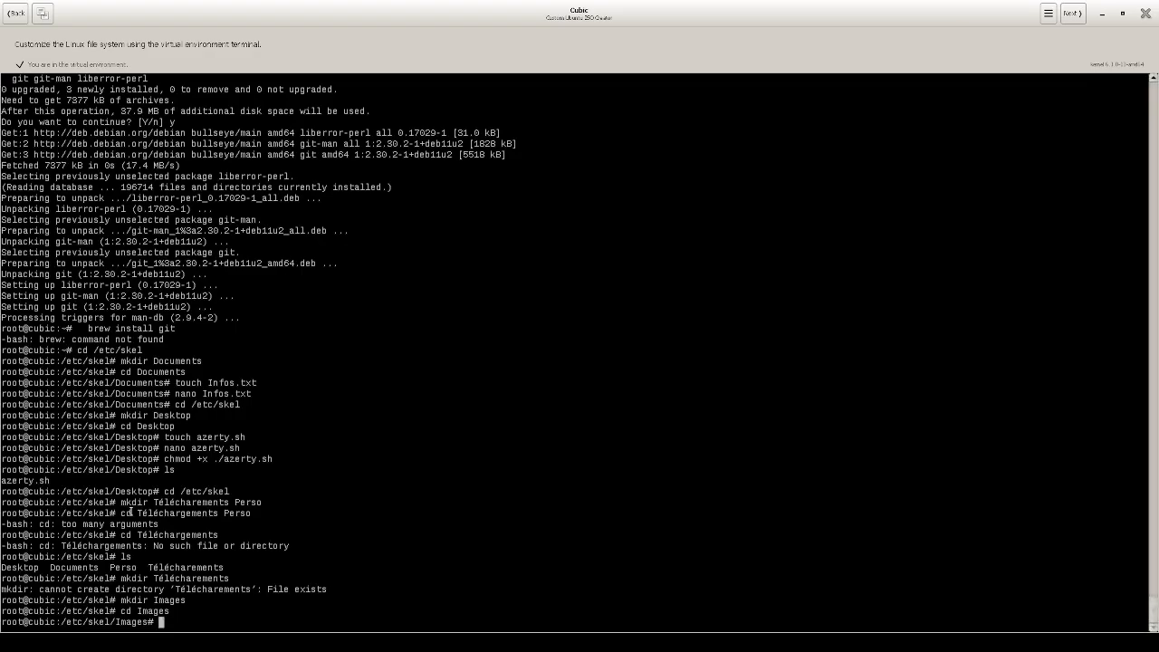
- List the contents of /etc/skel/Images to check the copied pictures
{"action": "type", "text": "l"}
{"action": "type", "text": "s"}
{"action": "key", "text": "Return"}
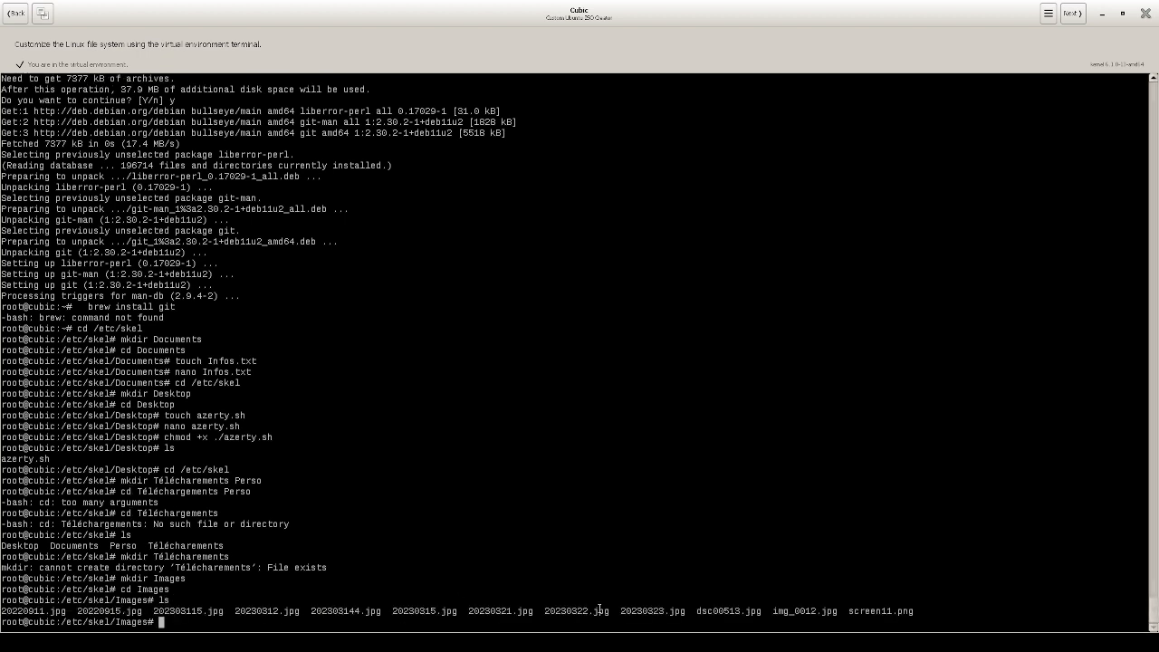
{"action": "left_click_drag", "start_coordinate": [599, 608], "coordinate": [2, 612]}
- Go back to /etc/skel, create a directory named Bureau there and change into it
{"action": "left_click", "coordinate": [184, 625]}
{"action": "type", "text": "cd "}
{"action": "type", "text": "/etc/"}
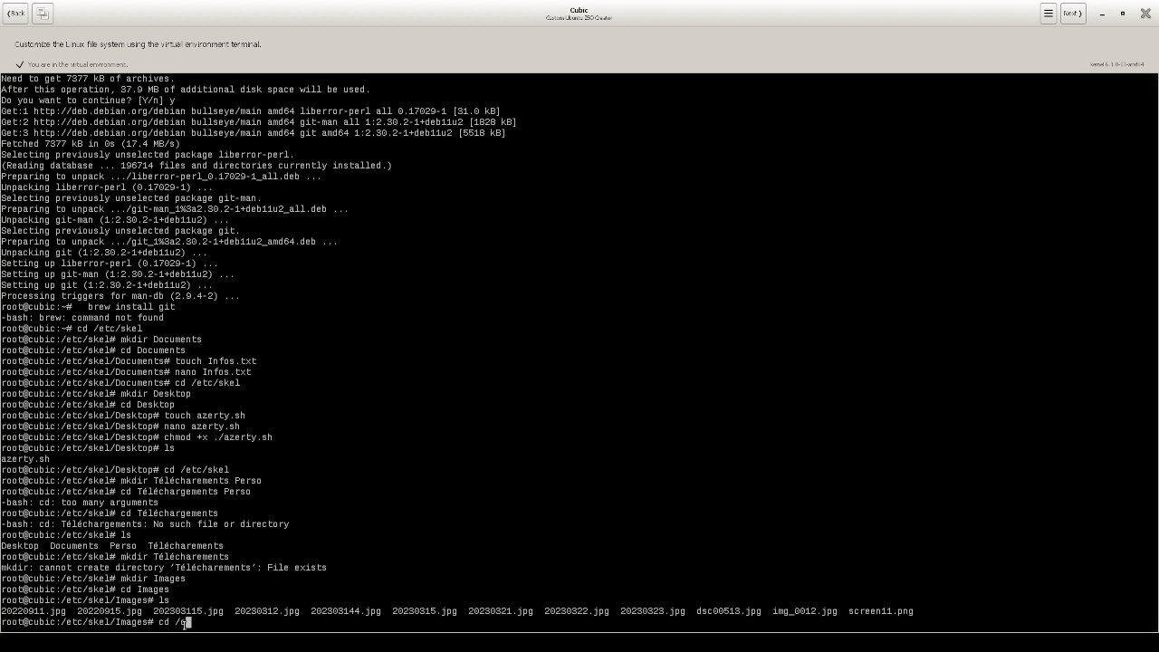
{"action": "type", "text": "skel"}
{"action": "key", "text": "Return"}
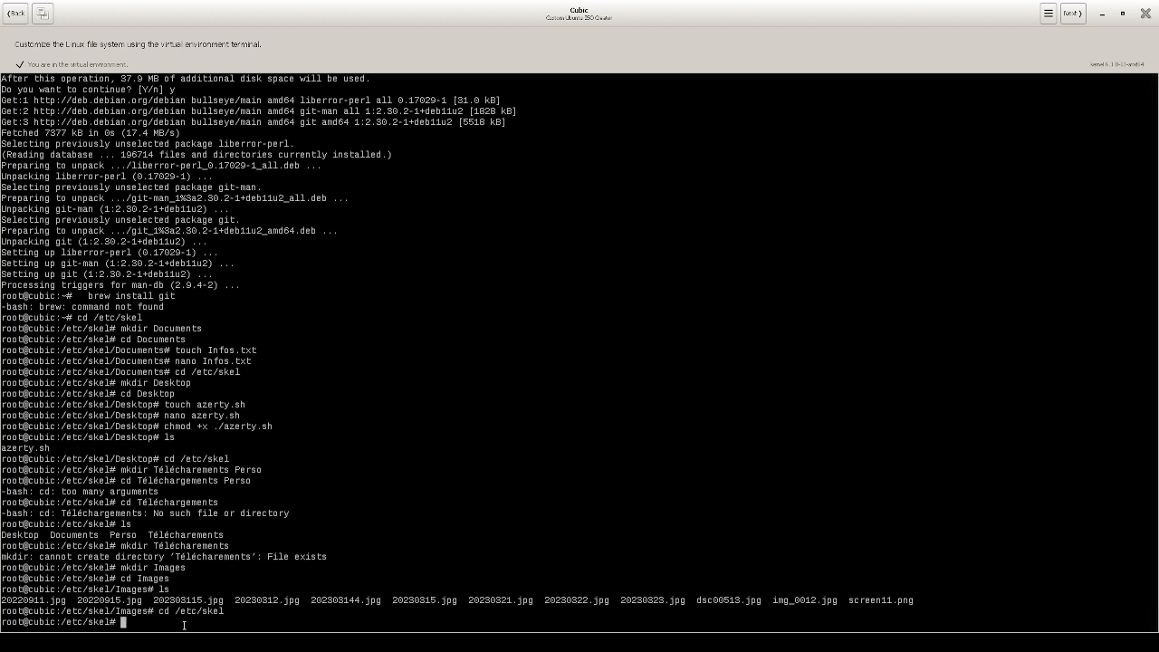
{"action": "type", "text": "mkdir"}
{"action": "type", "text": "Bureau"}
{"action": "key", "text": "Return"}
{"action": "type", "text": "cd "}
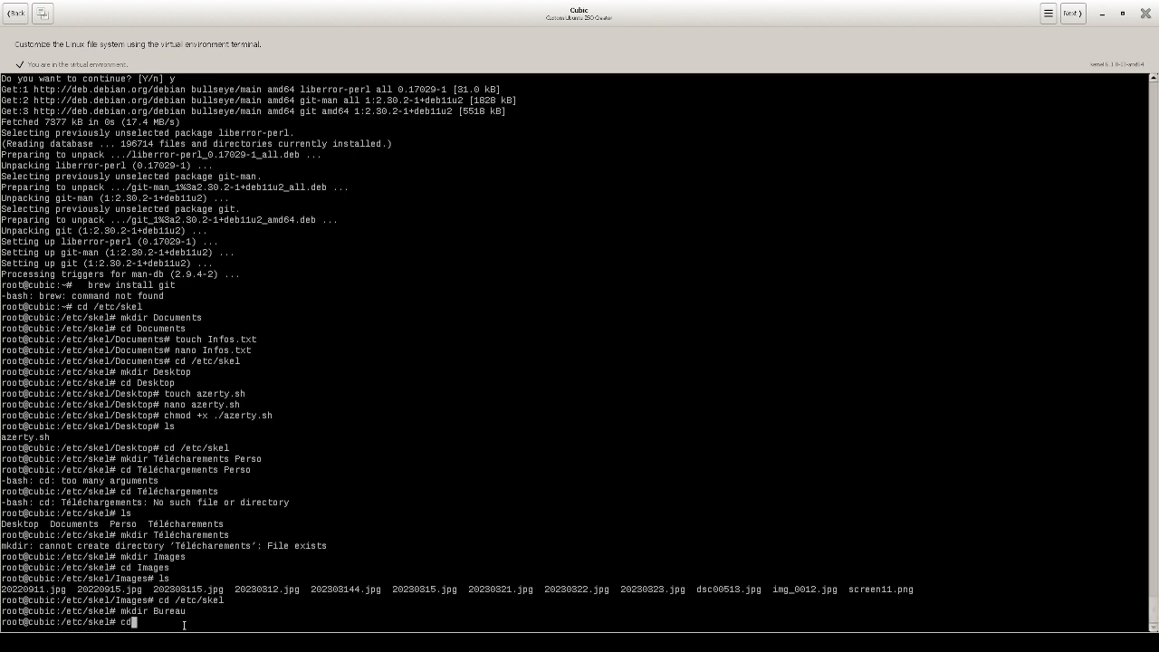
{"action": "type", "text": "Bureau"}
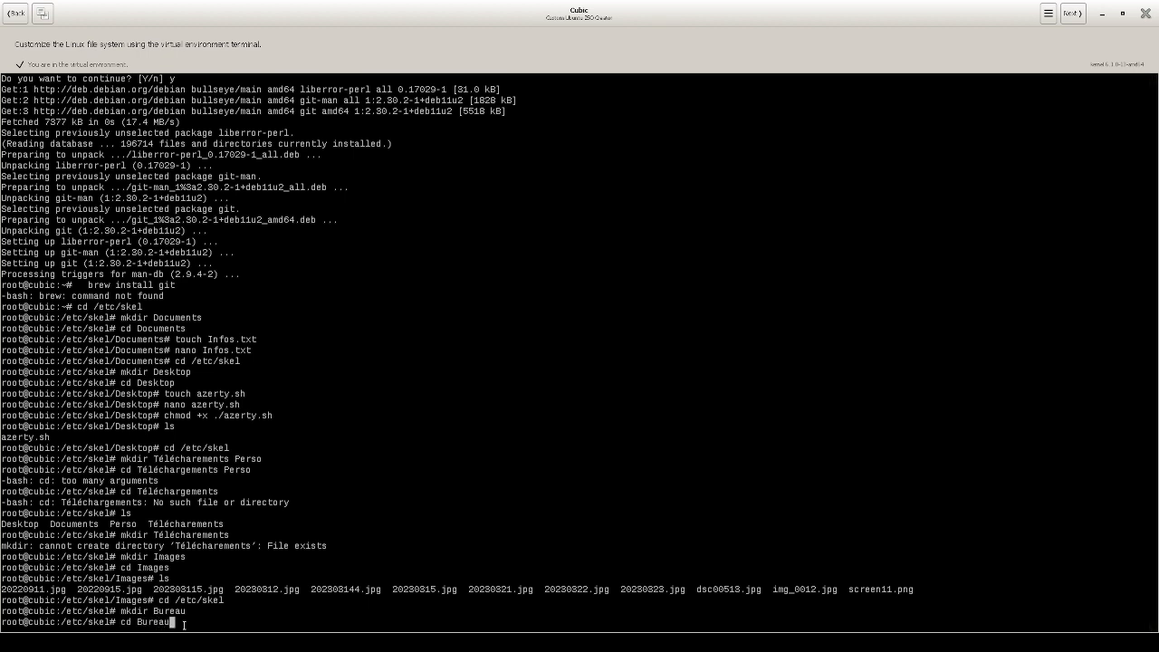
{"action": "key", "text": "Return"}
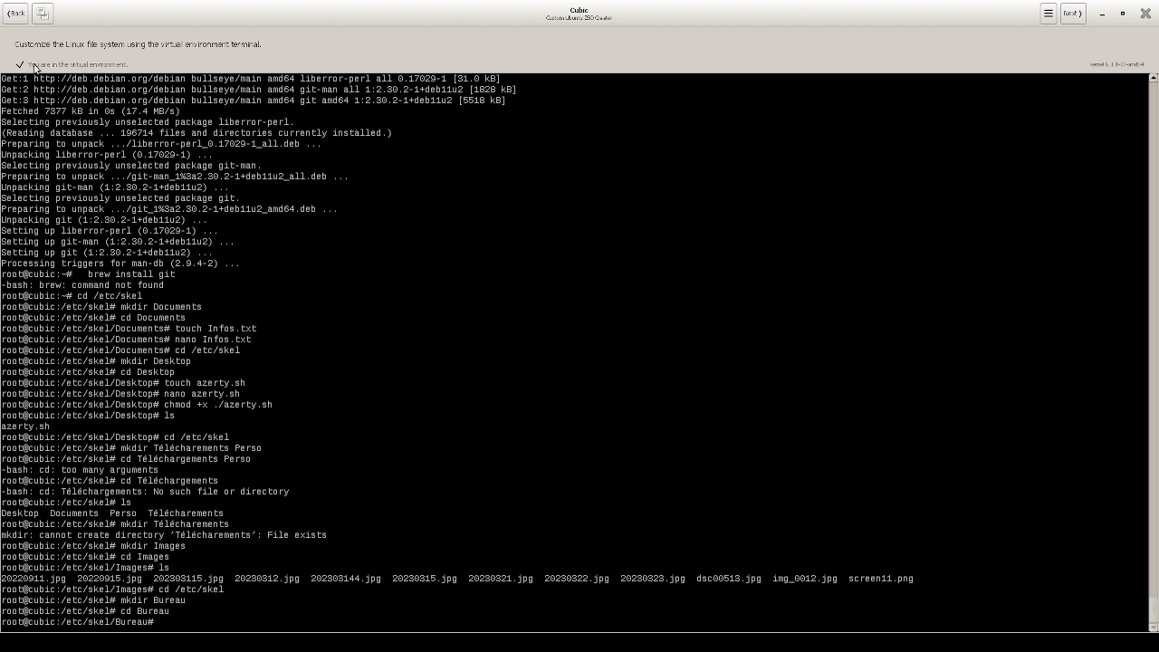
- Copy the Heroic-2.11.0, rpcs3 and yuzu-mainline AppImage files from the host's Images folder into /etc/skel/Bureau
{"action": "left_click", "coordinate": [43, 16]}
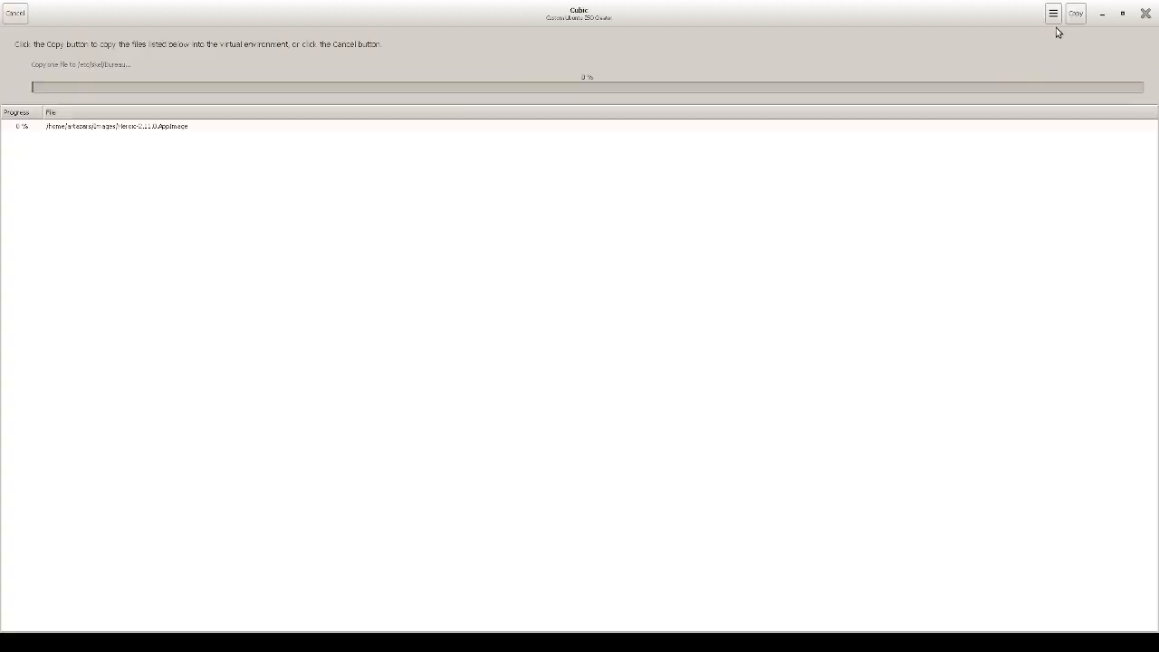
{"action": "left_click", "coordinate": [1075, 13]}
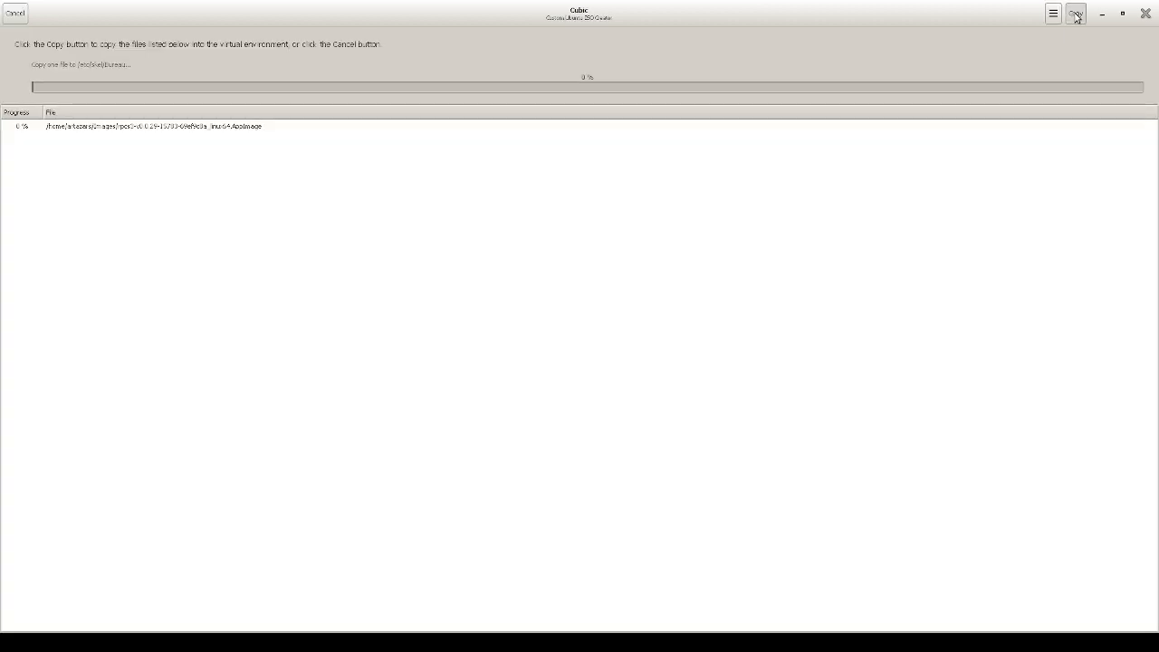
{"action": "left_click", "coordinate": [1074, 13]}
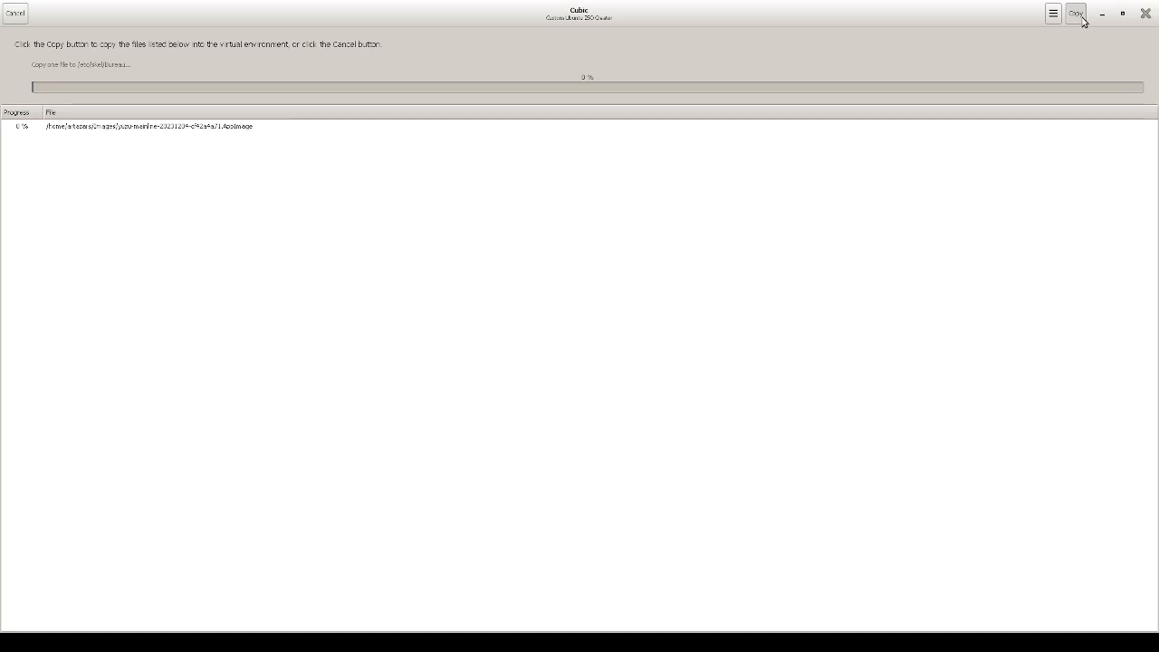
{"action": "left_click", "coordinate": [1082, 16]}
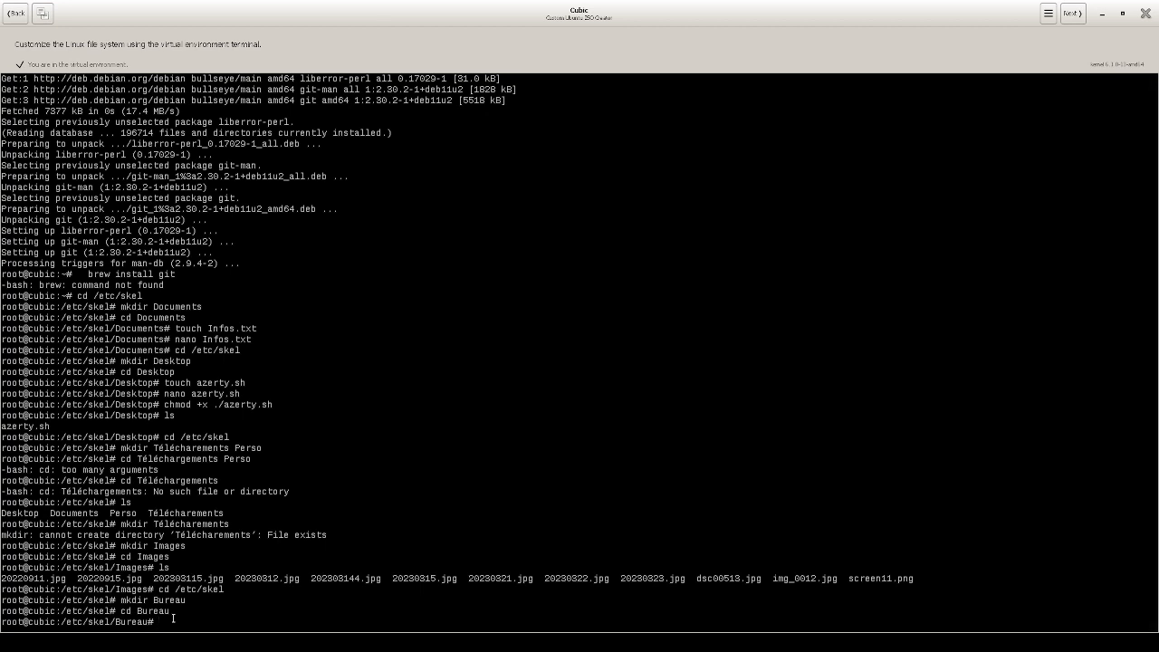
- Exit the virtual environment shell and select kernel 5.10.0-26 to bootstrap the customised disk
{"action": "type", "text": "exit"}
{"action": "key", "text": "Return"}
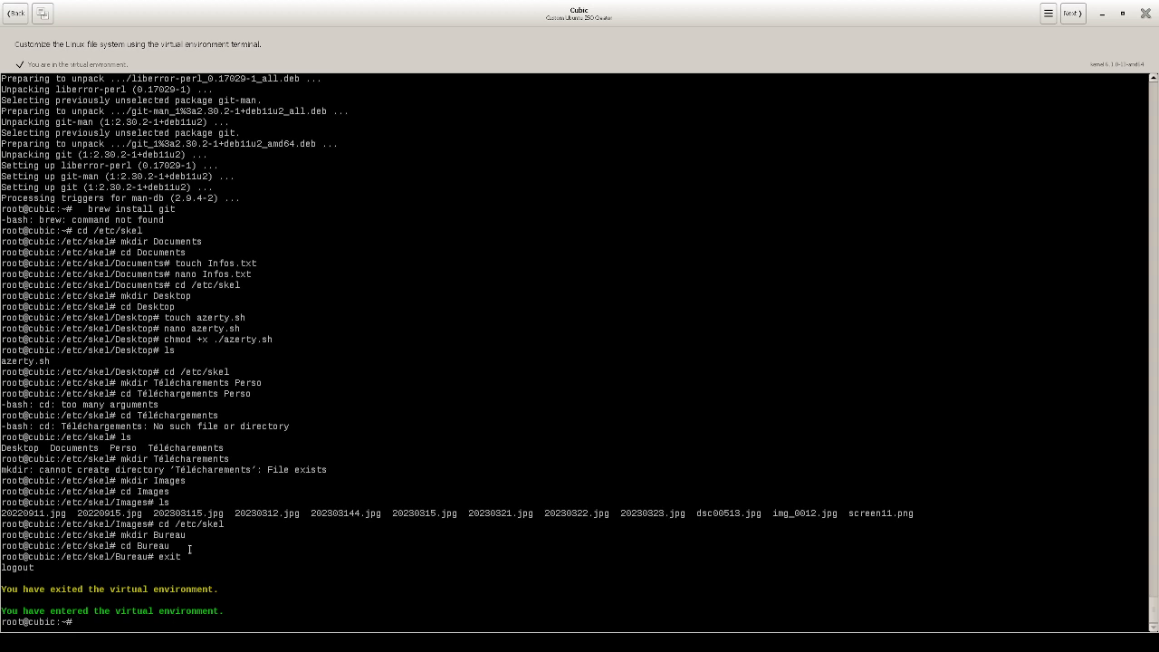
{"action": "left_click", "coordinate": [1073, 15]}
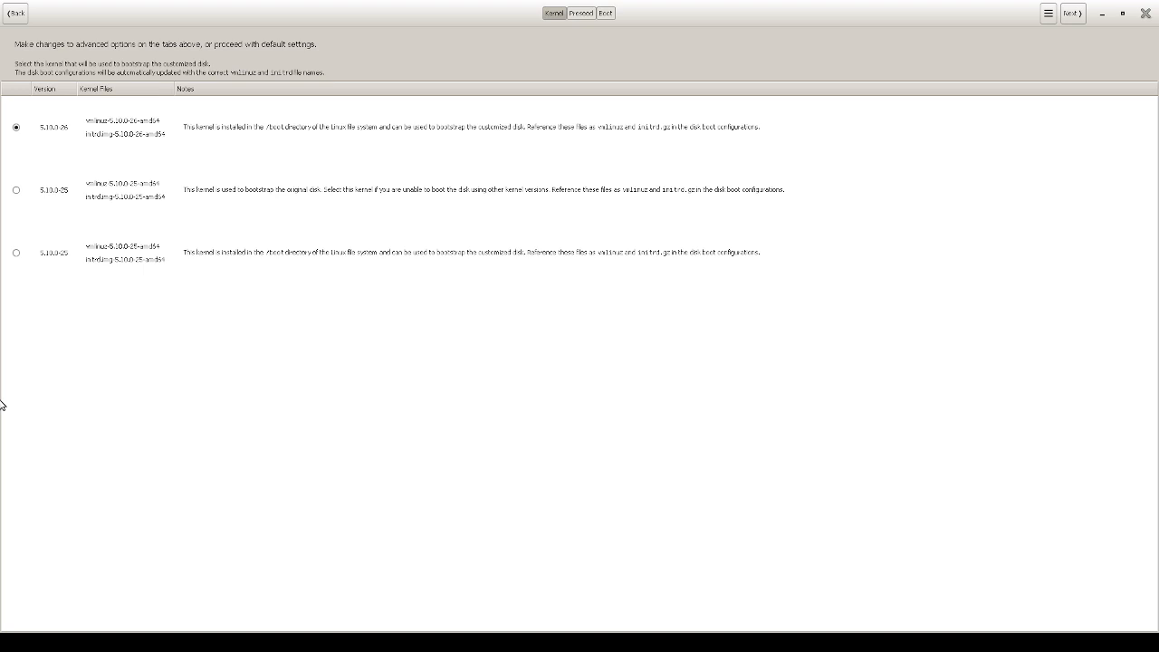
{"action": "left_click", "coordinate": [71, 131]}
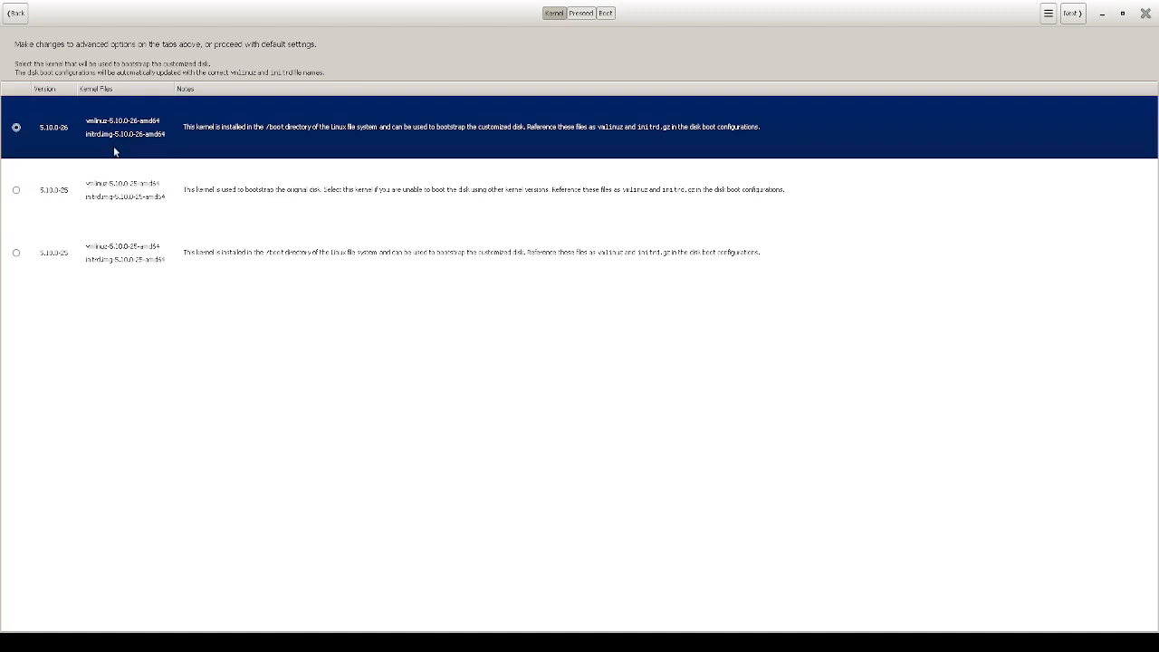
- Set the Linux file system compression to lz4 and start generating the customised disk image
{"action": "left_click", "coordinate": [1070, 15]}
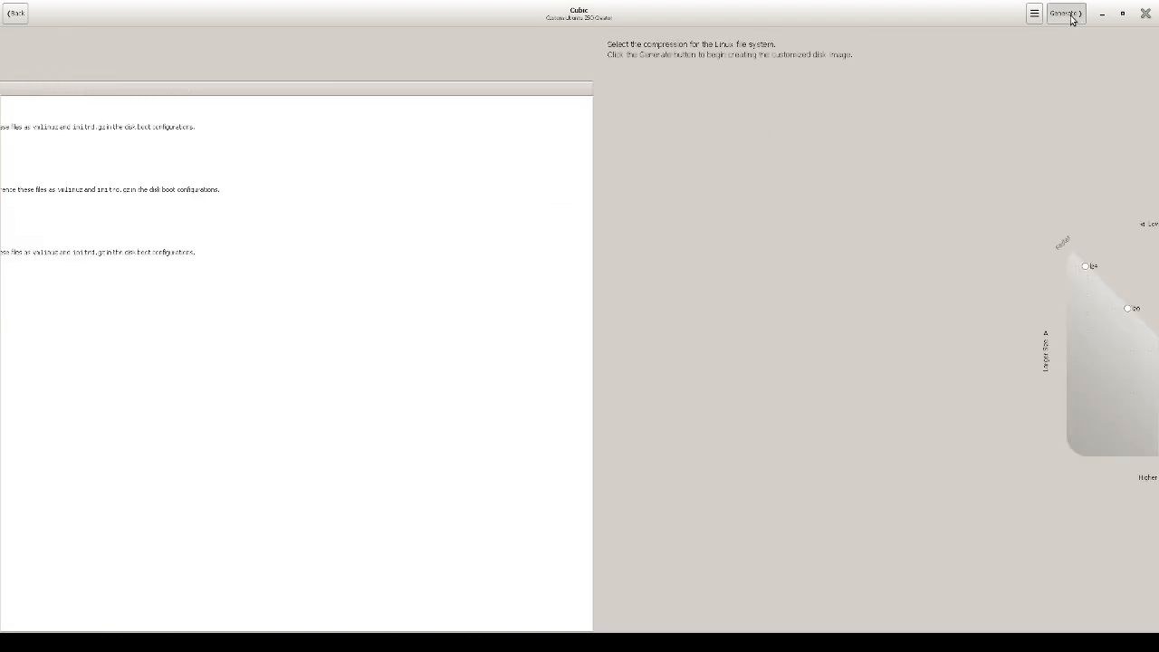
{"action": "left_click", "coordinate": [503, 268]}
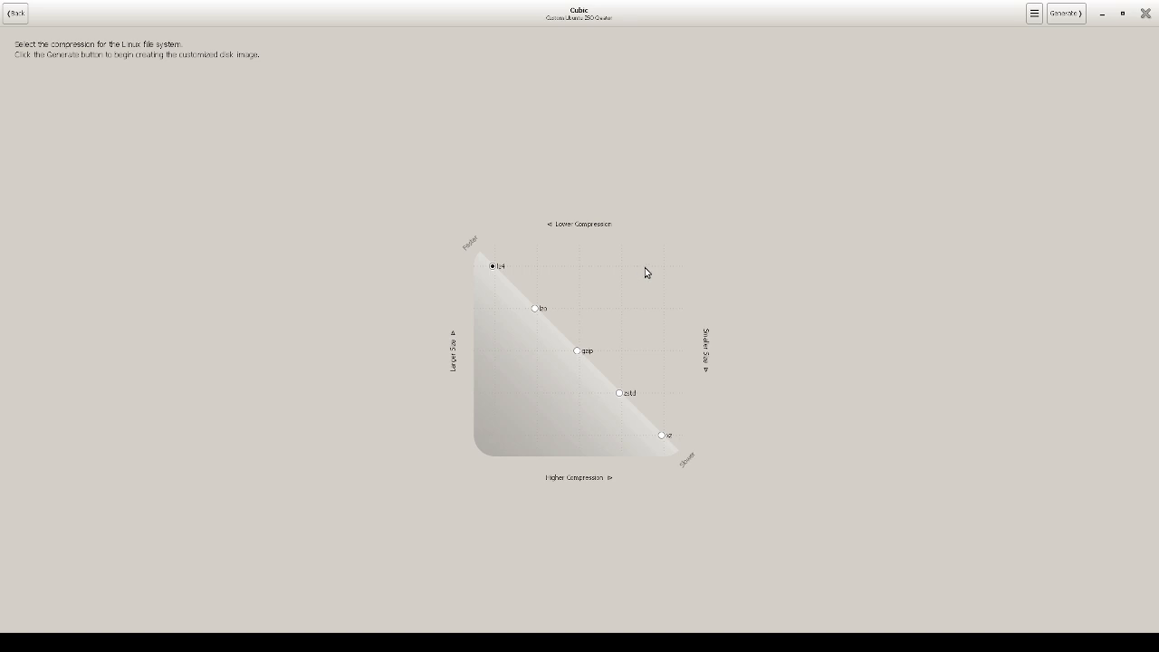
{"action": "left_click", "coordinate": [1061, 16]}
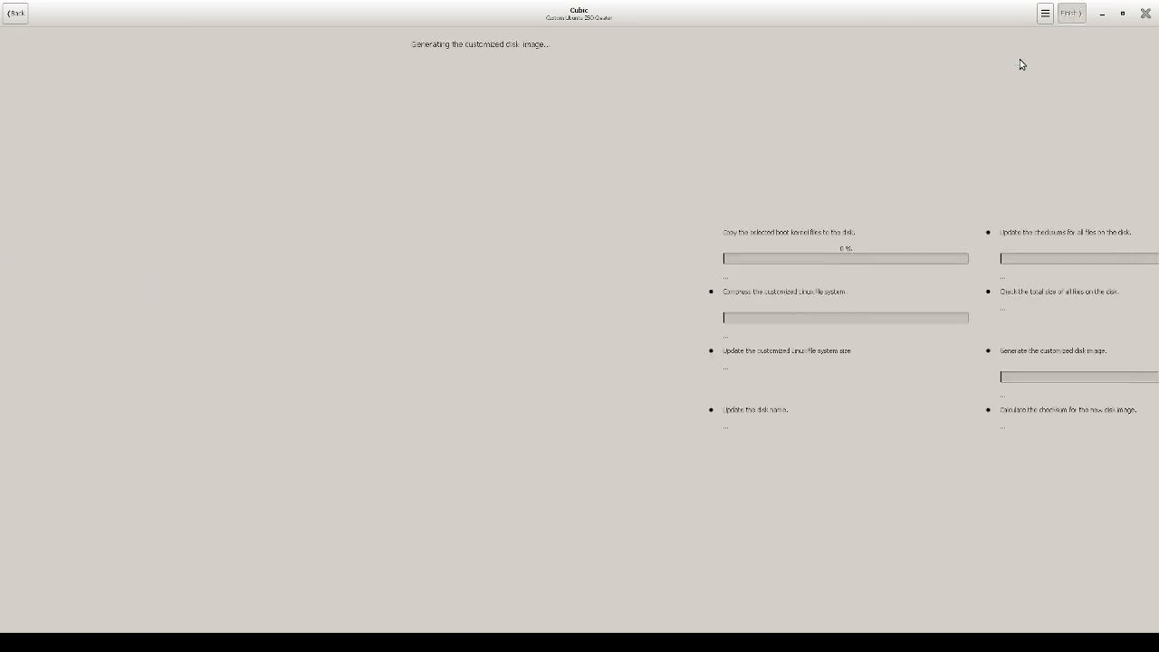